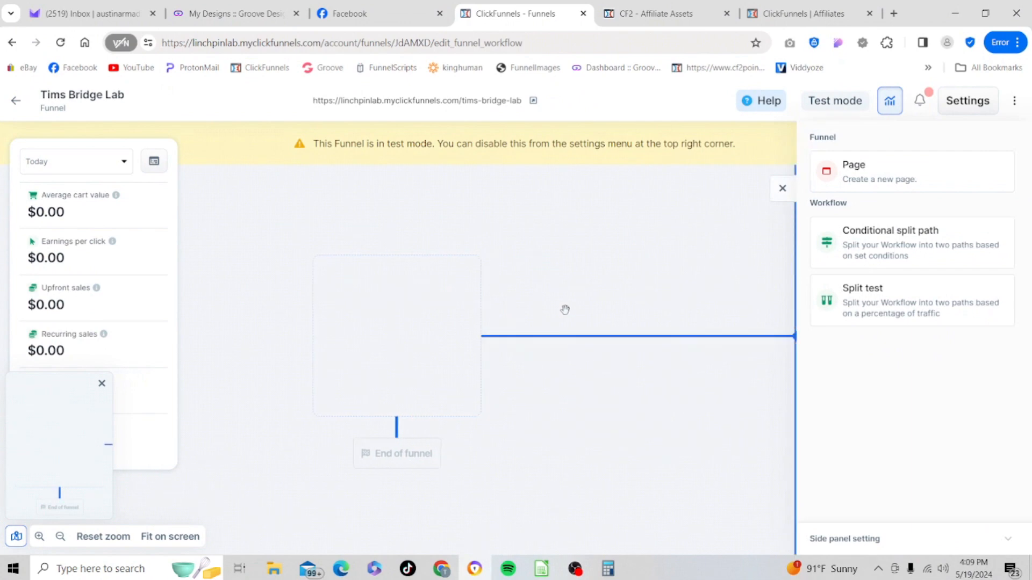
Add a new page to the funnel based on the Light Blue Hero Homepage opt-in template
{"action": "left_click", "coordinate": [882, 175]}
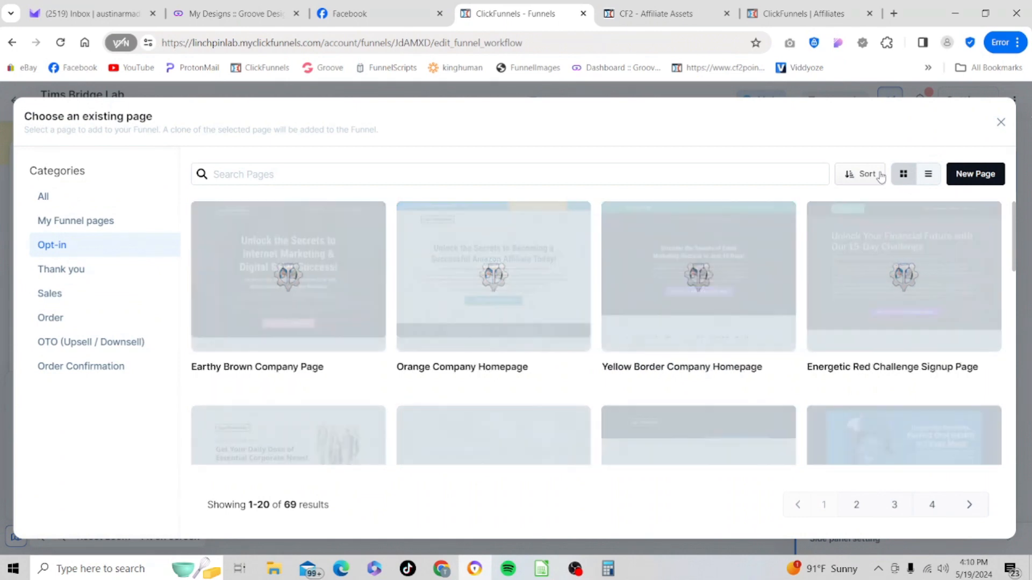
{"action": "mouse_move", "coordinate": [731, 250]}
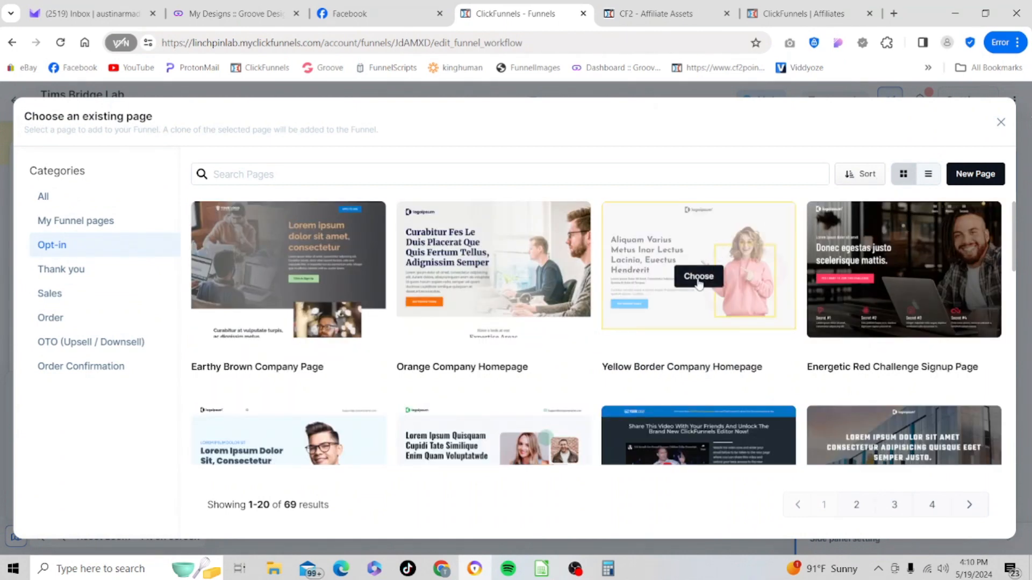
{"action": "scroll", "coordinate": [699, 284], "scroll_direction": "down", "scroll_amount": 3}
{"action": "mouse_move", "coordinate": [261, 274]}
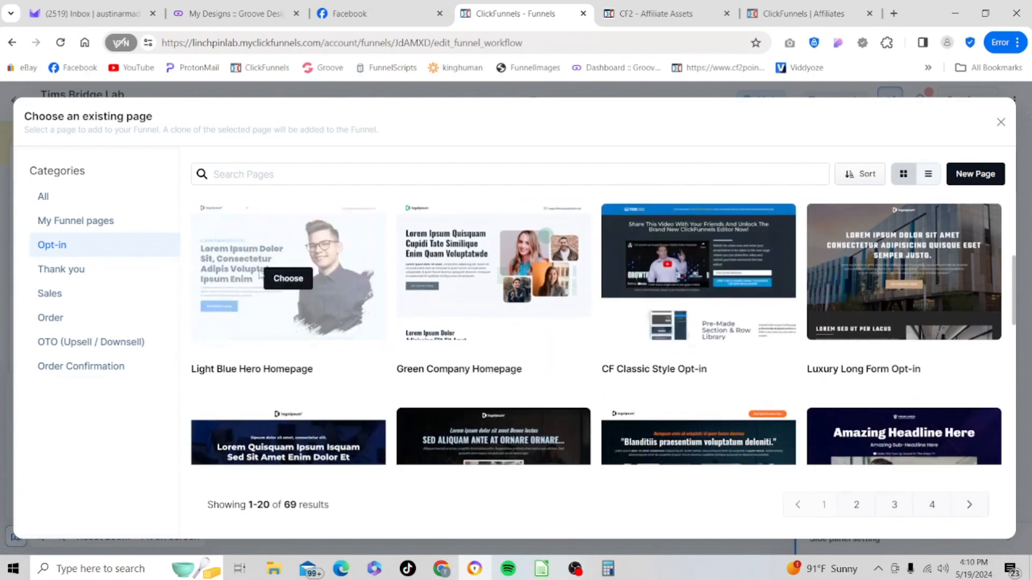
{"action": "left_click", "coordinate": [286, 282]}
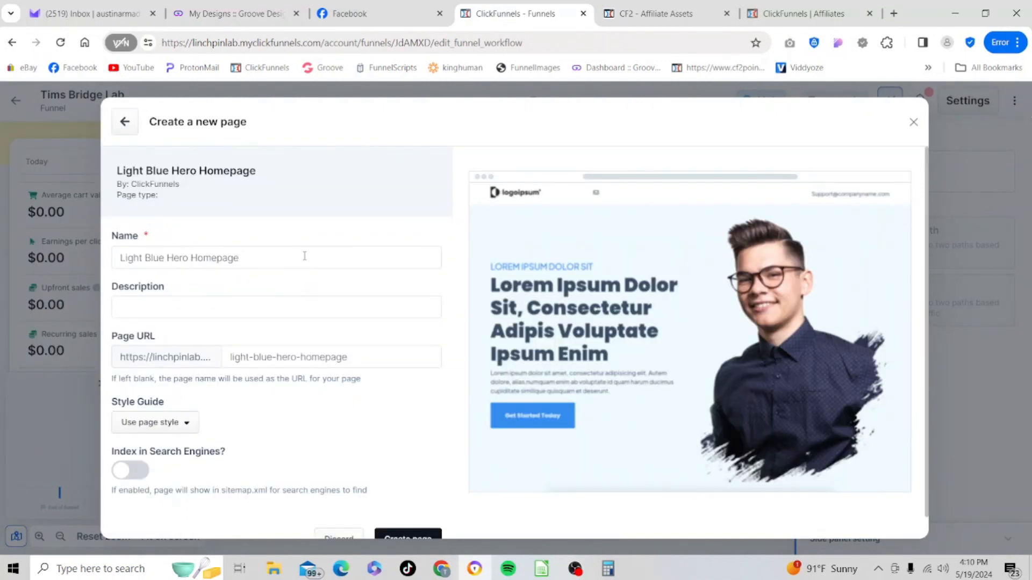
Replace the new page's default name with "Tims Bridge Lab 1"
{"action": "left_click", "coordinate": [296, 258]}
{"action": "key", "text": "BackSpace"}
{"action": "key", "text": "BackSpace"}
{"action": "key", "text": "BackSpace"}
{"action": "key", "text": "BackSpace"}
{"action": "key", "text": "BackSpace"}
{"action": "key", "text": "BackSpace"}
{"action": "key", "text": "BackSpace"}
{"action": "key", "text": "BackSpace"}
{"action": "key", "text": "BackSpace"}
{"action": "key", "text": "BackSpace"}
{"action": "key", "text": "BackSpace"}
{"action": "key", "text": "BackSpace"}
{"action": "key", "text": "BackSpace"}
{"action": "key", "text": "BackSpace"}
{"action": "key", "text": "BackSpace"}
{"action": "key", "text": "BackSpace"}
{"action": "key", "text": "BackSpace"}
{"action": "key", "text": "BackSpace"}
{"action": "key", "text": "BackSpace"}
{"action": "key", "text": "BackSpace"}
{"action": "key", "text": "BackSpace"}
{"action": "type", "text": "Tims"}
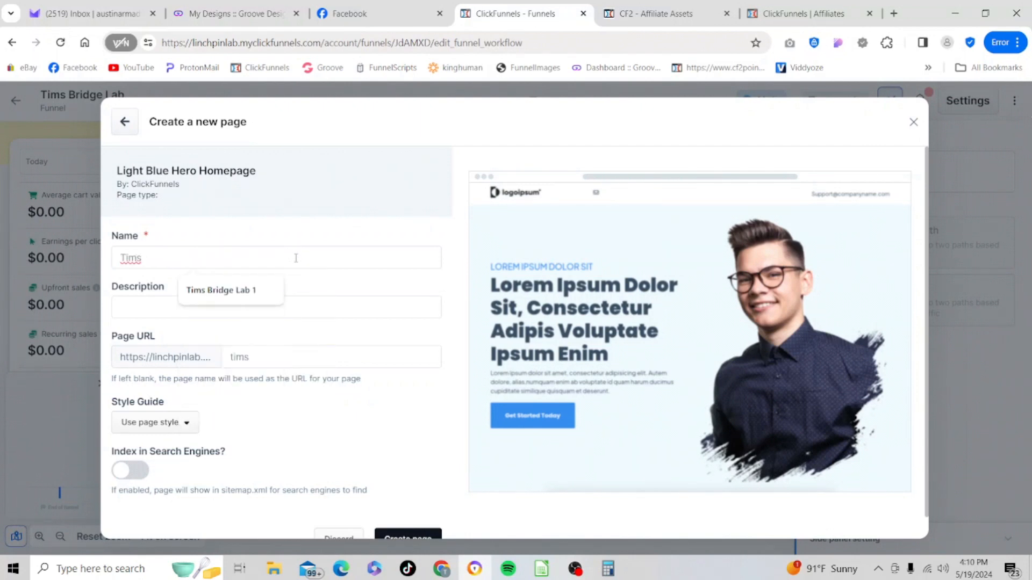
{"action": "left_click", "coordinate": [264, 290]}
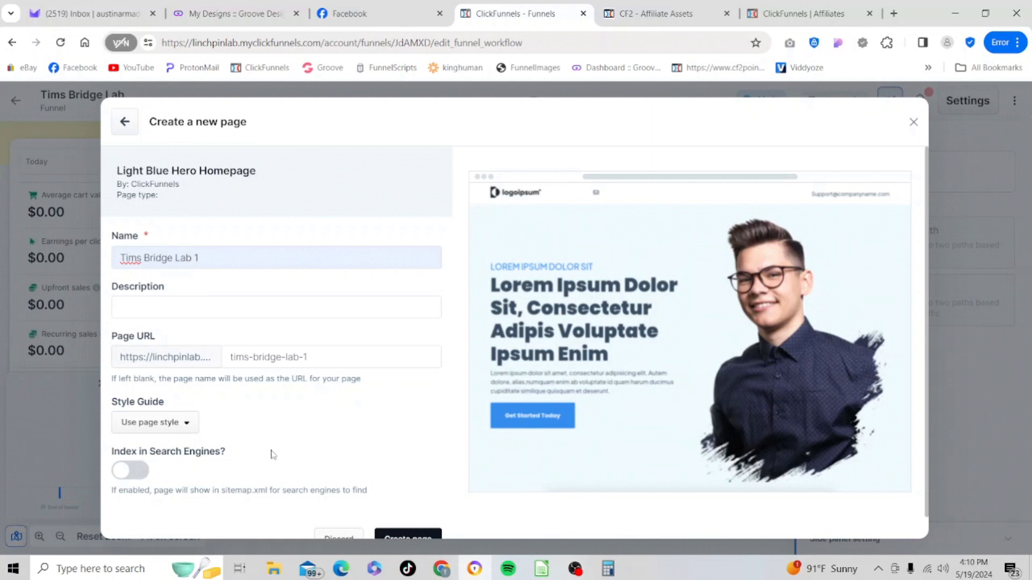
Enable search engine indexing for the page and create it
{"action": "left_click", "coordinate": [140, 471]}
{"action": "scroll", "coordinate": [401, 527], "scroll_direction": "down", "scroll_amount": 1}
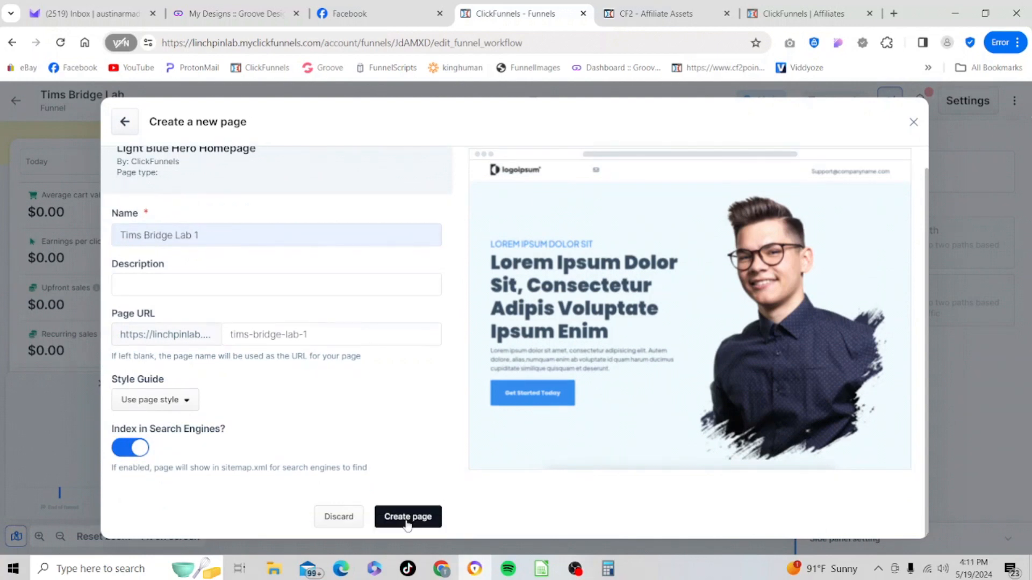
{"action": "left_click", "coordinate": [406, 521]}
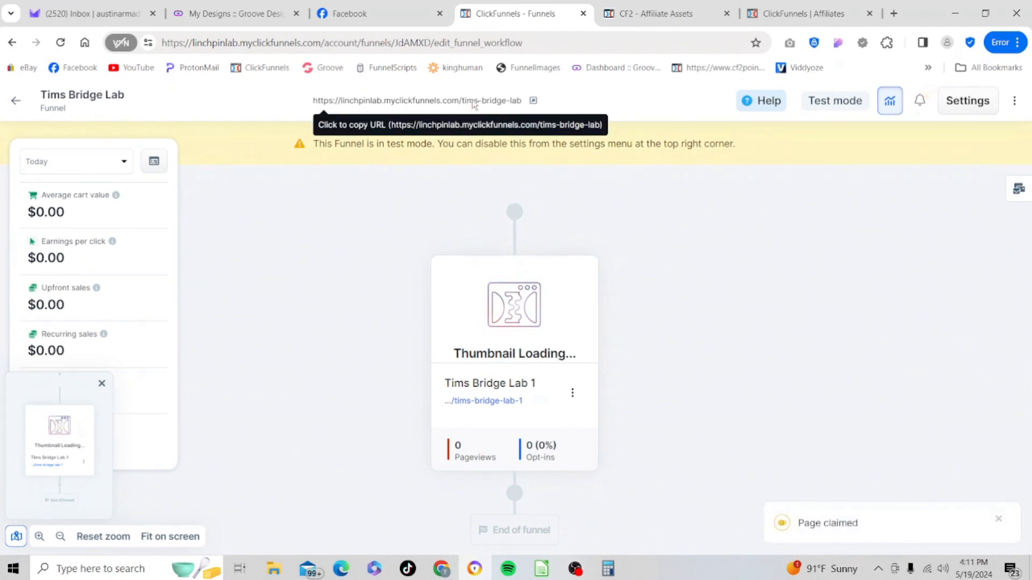
Open the Tims Bridge Lab 1 page for editing and collapse the funnel overview beside the canvas
{"action": "mouse_move", "coordinate": [513, 329]}
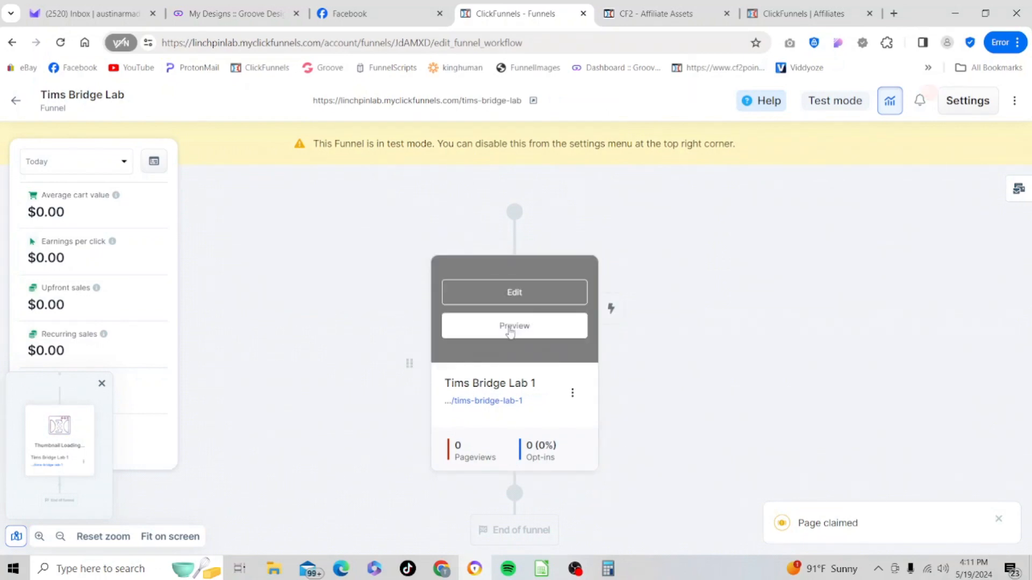
{"action": "left_click", "coordinate": [509, 297]}
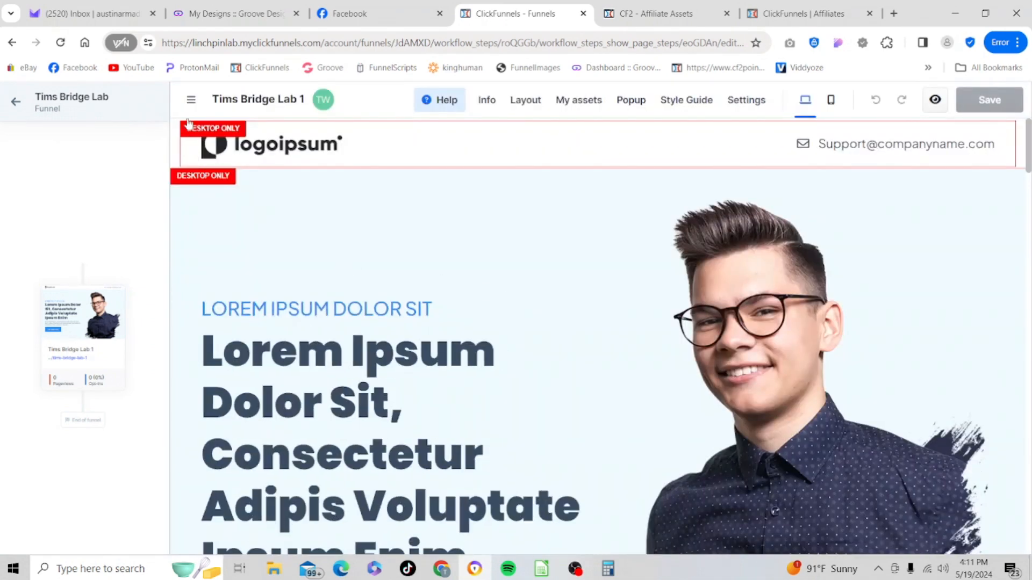
{"action": "left_click", "coordinate": [191, 102]}
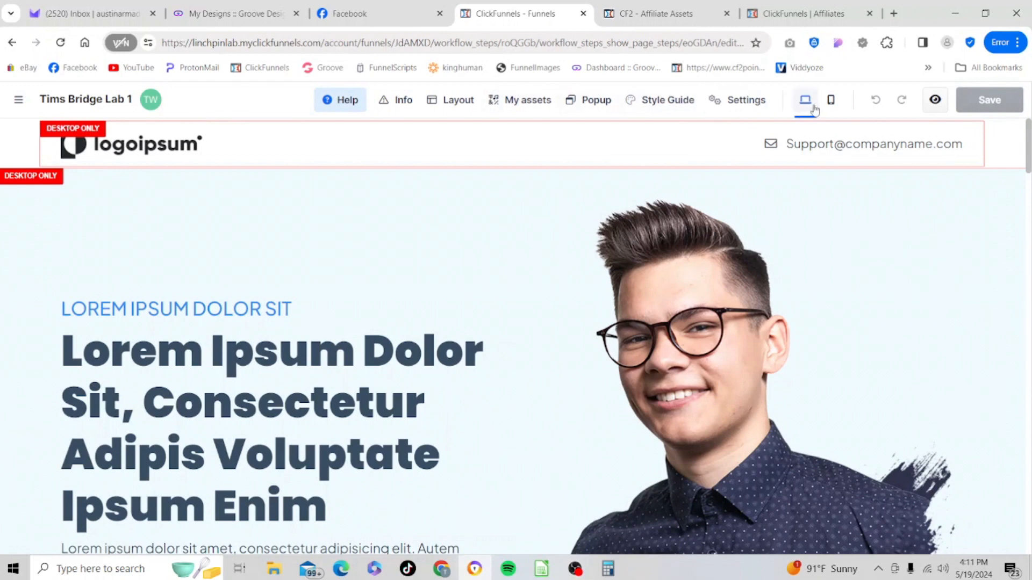
Check the page's mobile layout and return to the desktop layout
{"action": "left_click", "coordinate": [831, 101]}
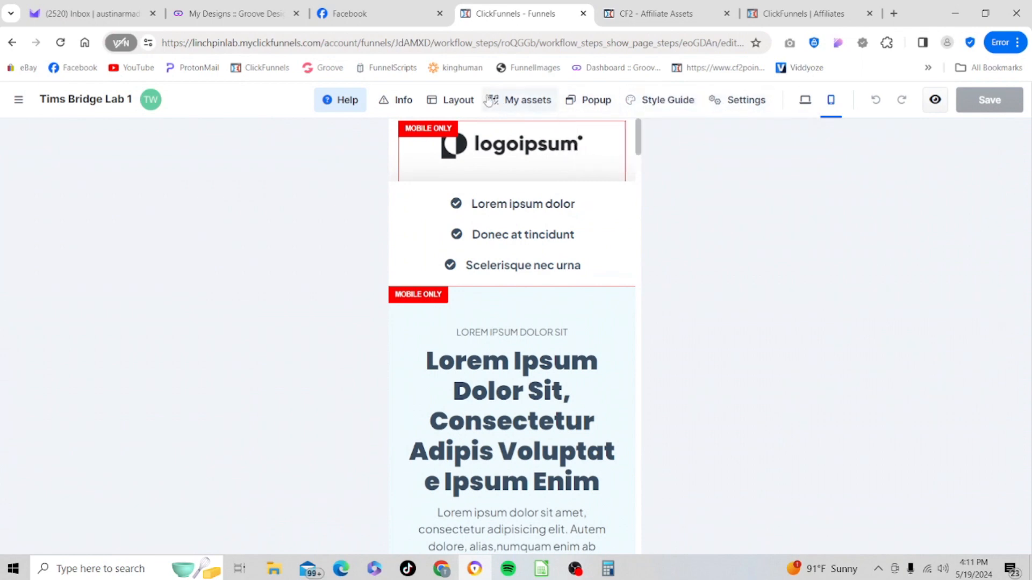
{"action": "left_click", "coordinate": [804, 101]}
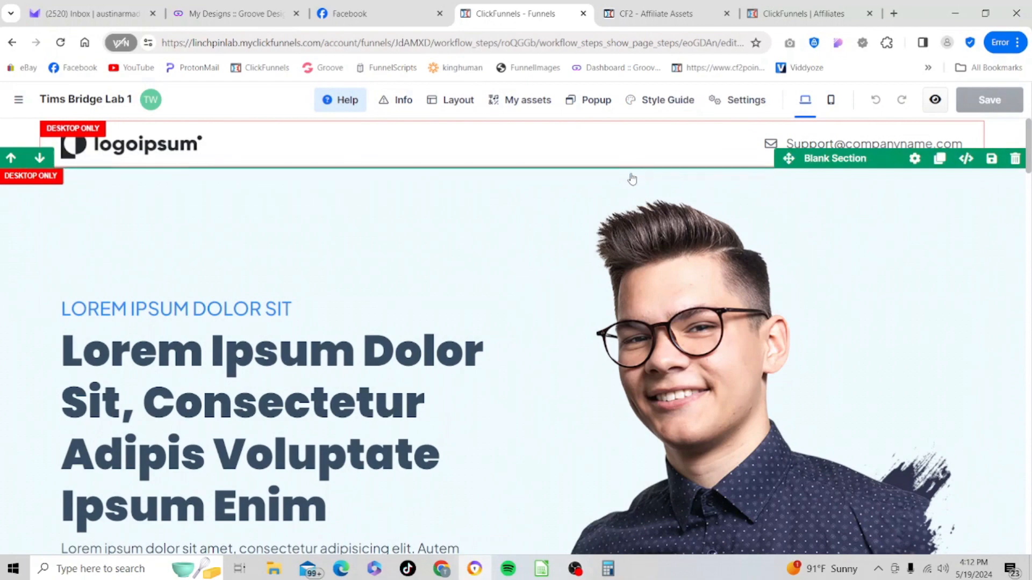
Delete the "Donec At Tincidunt Nunc" section and the two image-and-text sections that follow it
{"action": "scroll", "coordinate": [633, 179], "scroll_direction": "down", "scroll_amount": 9}
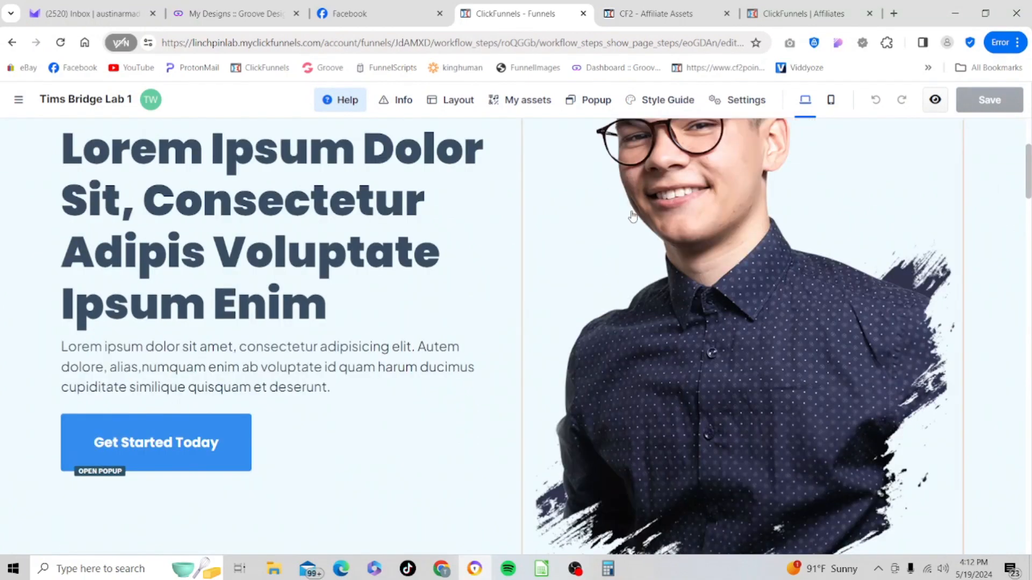
{"action": "scroll", "coordinate": [633, 225], "scroll_direction": "down", "scroll_amount": 4}
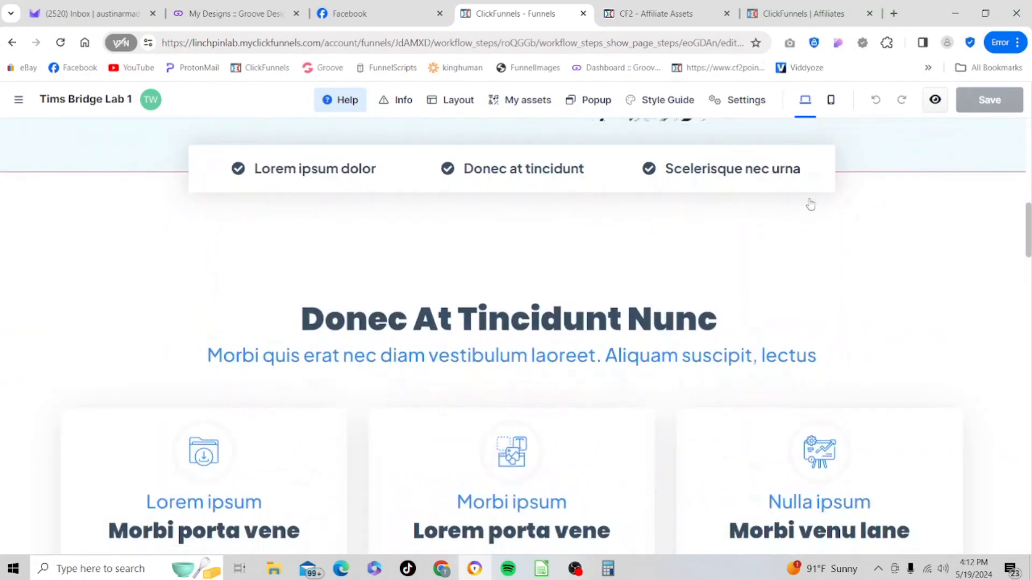
{"action": "scroll", "coordinate": [866, 241], "scroll_direction": "down", "scroll_amount": 1}
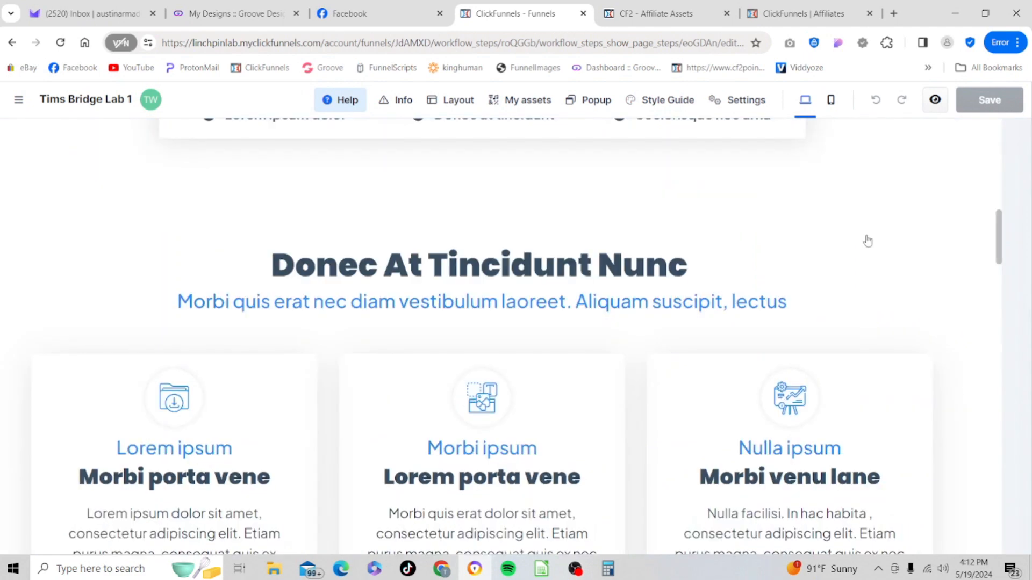
{"action": "left_click", "coordinate": [865, 242]}
{"action": "left_click", "coordinate": [709, 208]}
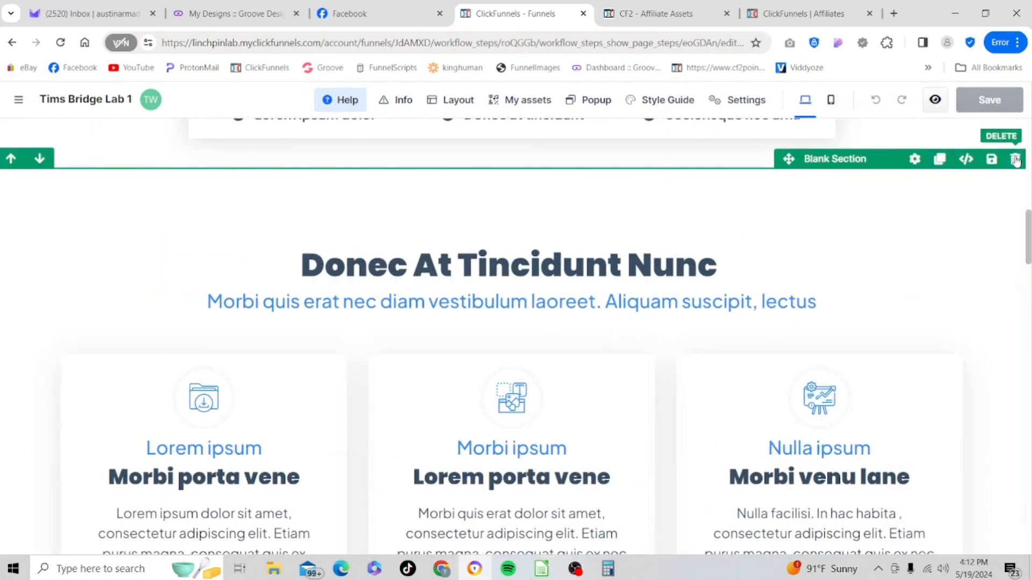
{"action": "left_click", "coordinate": [1015, 159]}
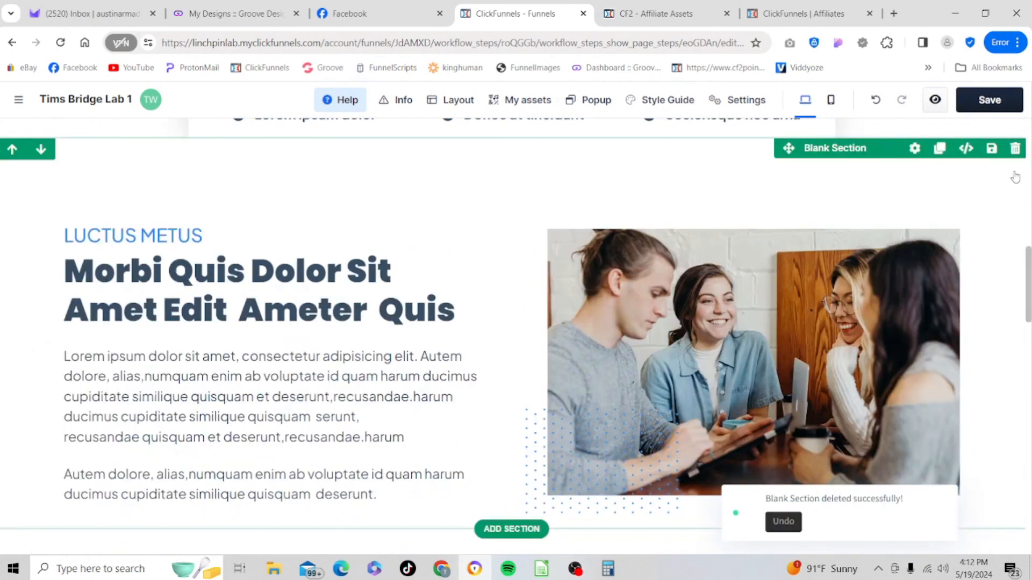
{"action": "left_click", "coordinate": [1016, 152]}
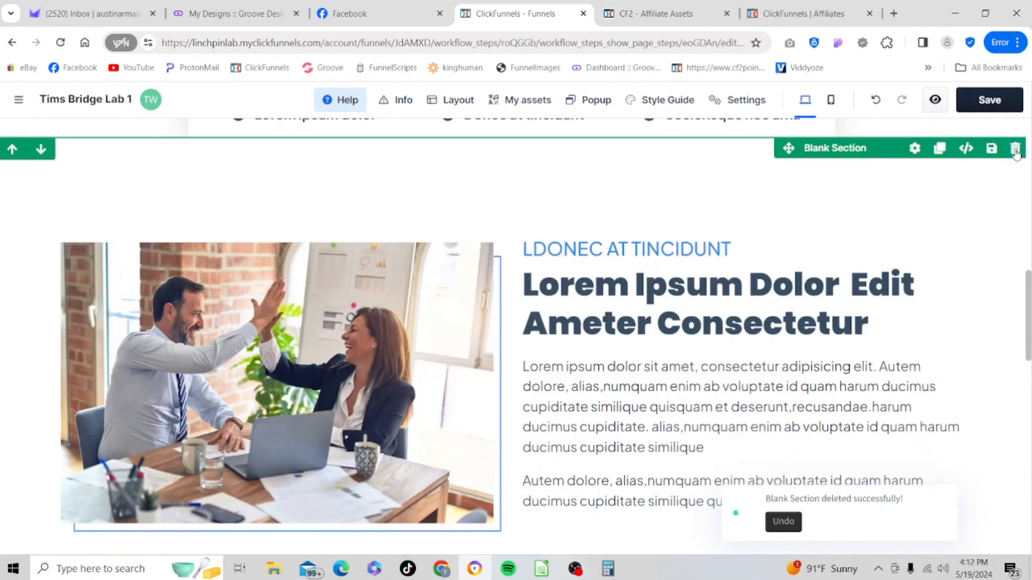
{"action": "left_click", "coordinate": [1015, 151]}
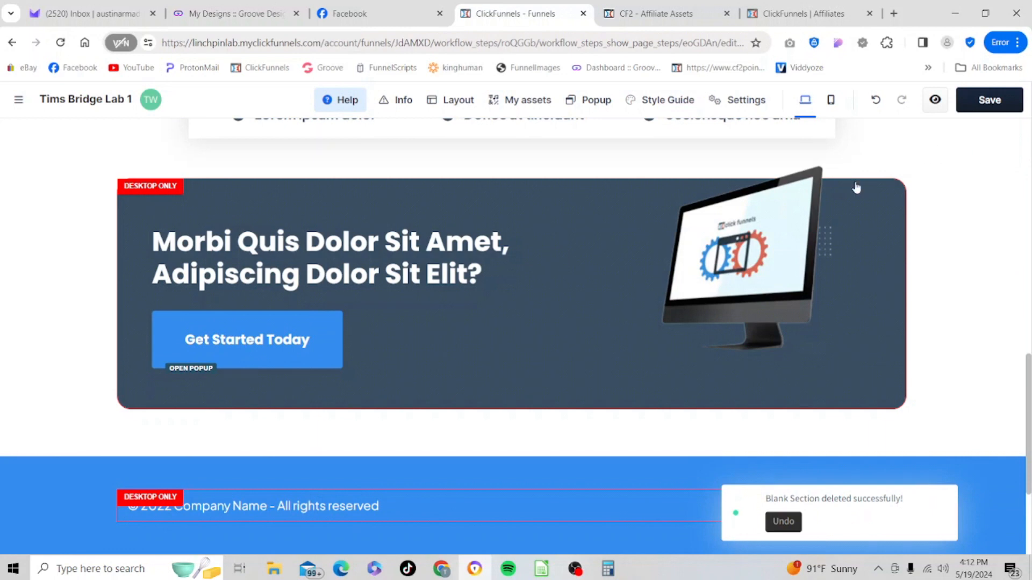
Delete the dark call-to-action section with the monitor image and the blue copyright footer section
{"action": "mouse_move", "coordinate": [905, 186]}
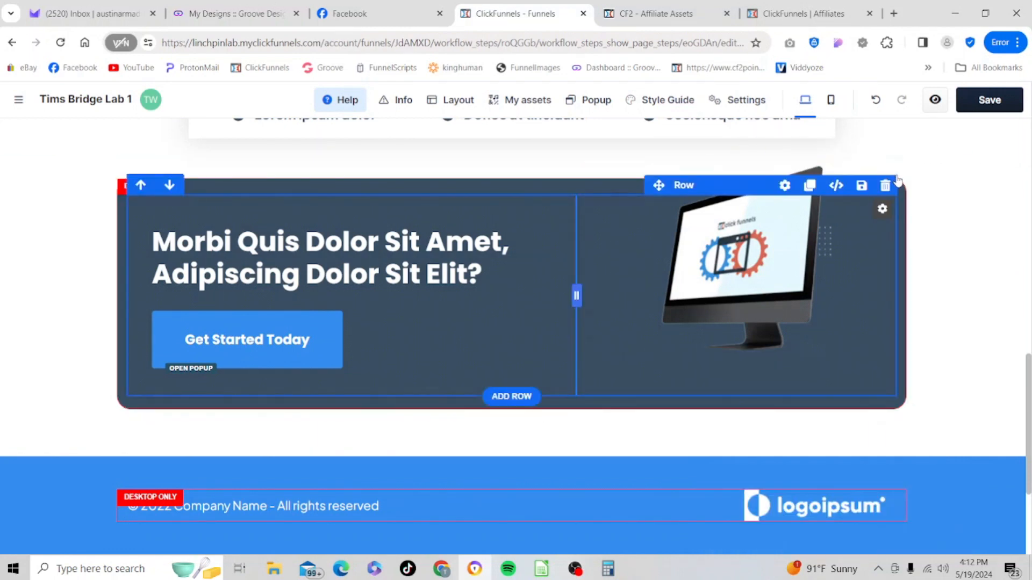
{"action": "left_click", "coordinate": [896, 180]}
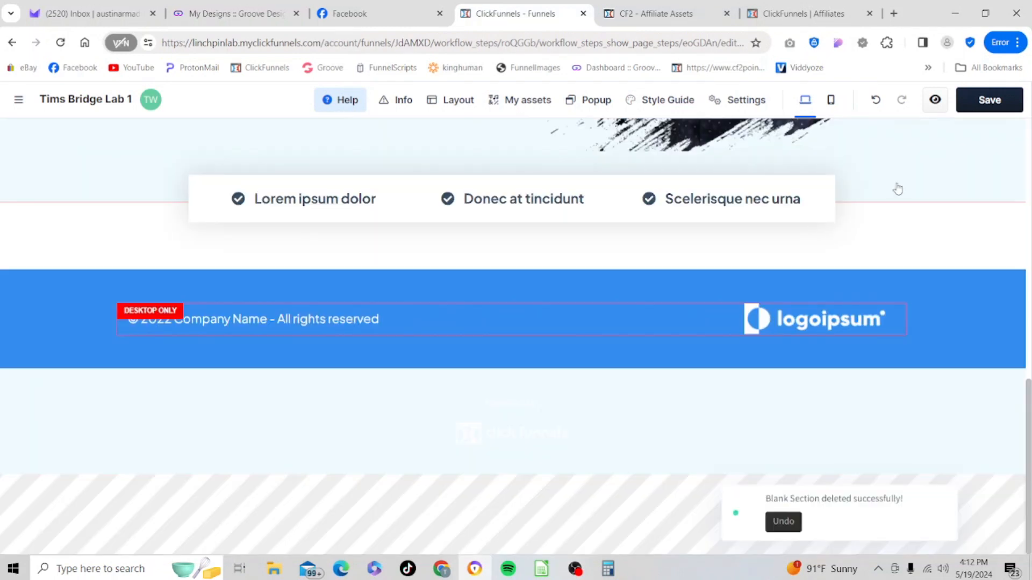
{"action": "left_click", "coordinate": [1015, 259]}
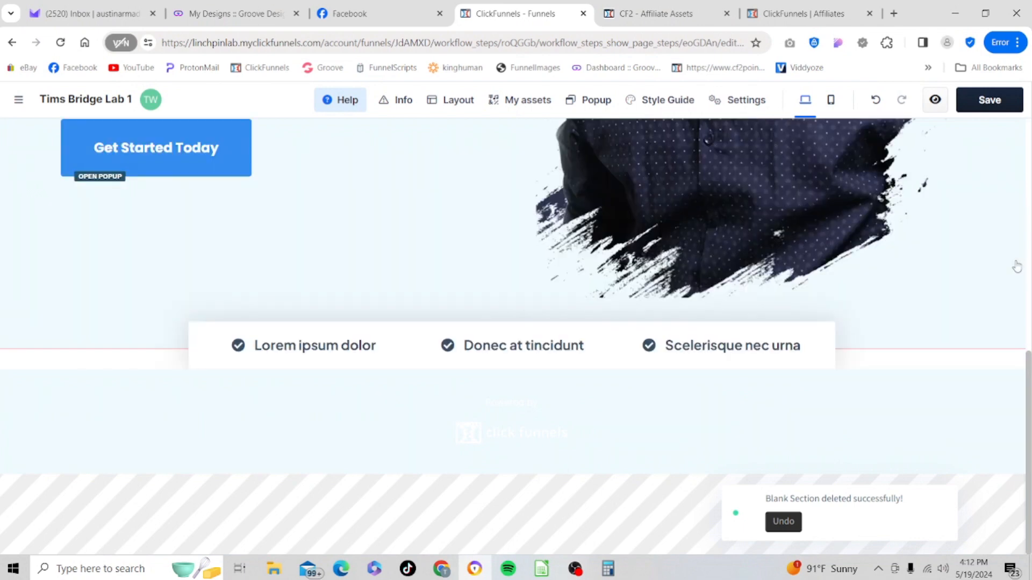
Delete the three-item checkmark section and the Powered By CF section at the end of the page
{"action": "mouse_move", "coordinate": [818, 334]}
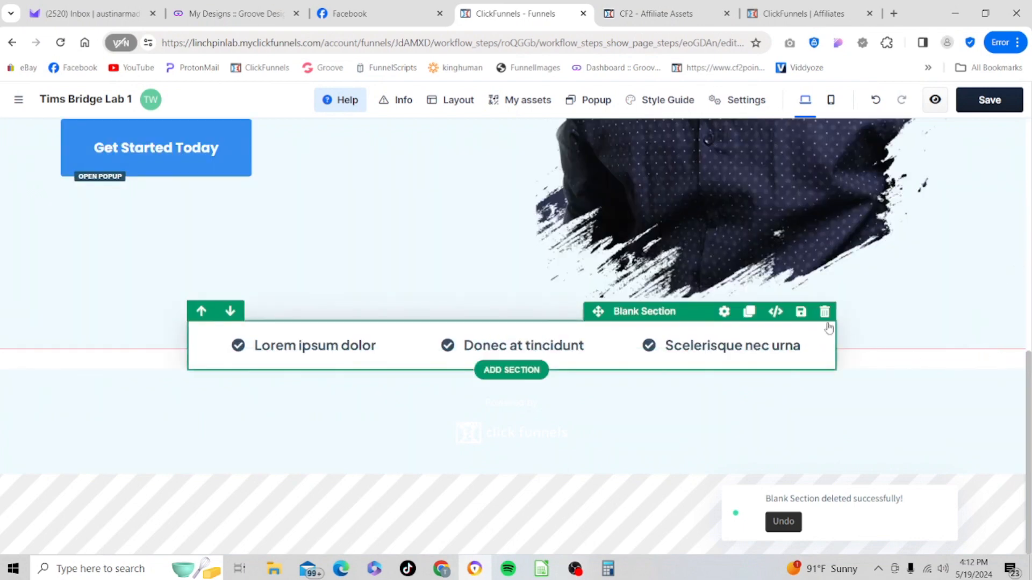
{"action": "left_click", "coordinate": [824, 312]}
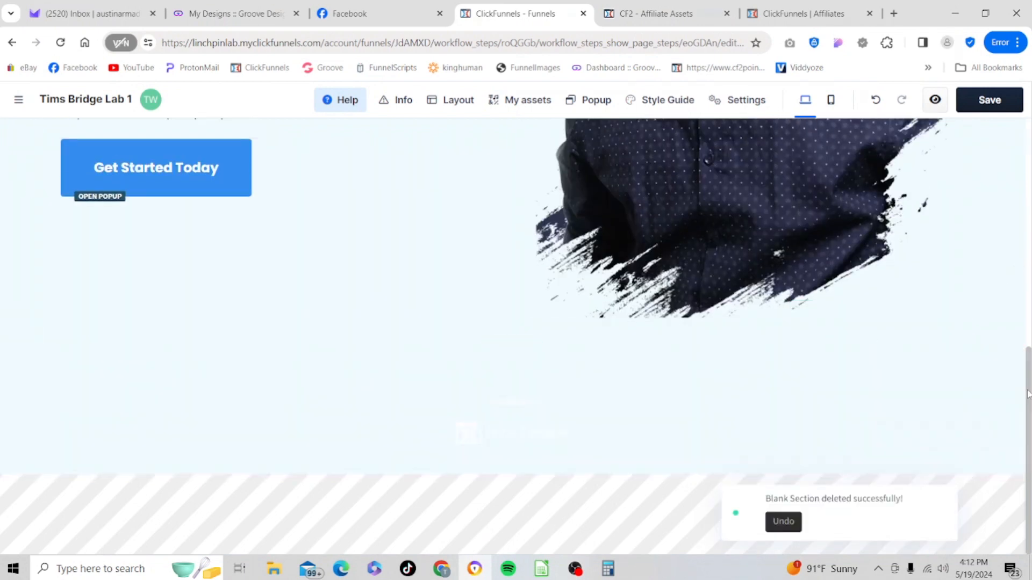
{"action": "left_click", "coordinate": [1015, 357]}
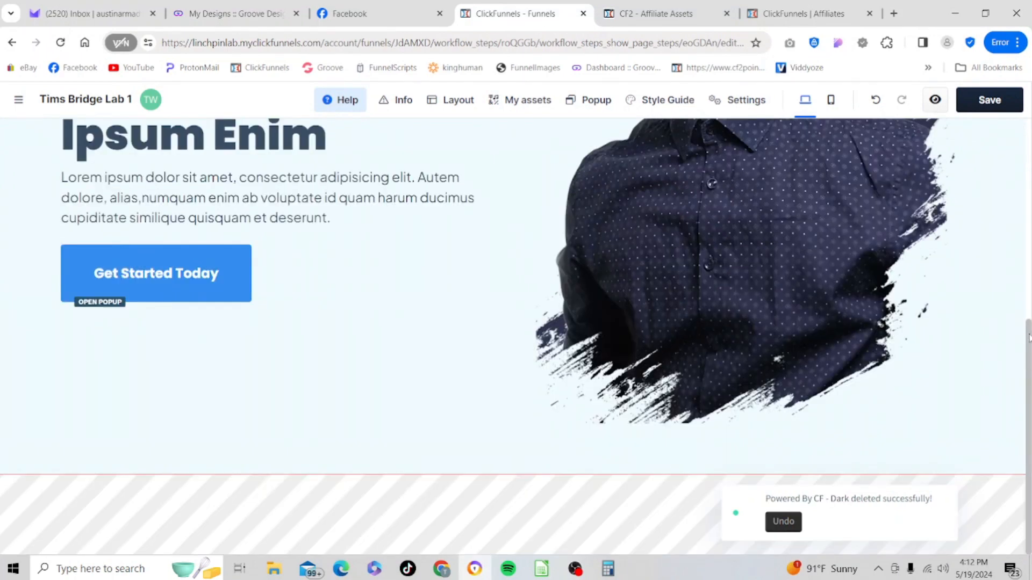
Delete the header section containing the logo and support email
{"action": "scroll", "coordinate": [1030, 335], "scroll_direction": "up", "scroll_amount": 7}
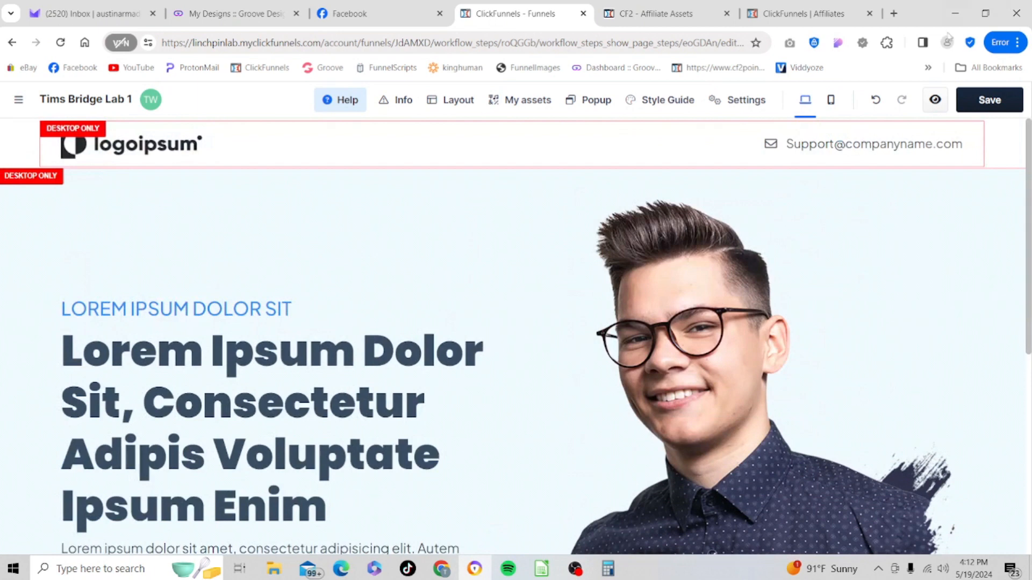
{"action": "mouse_move", "coordinate": [964, 137]}
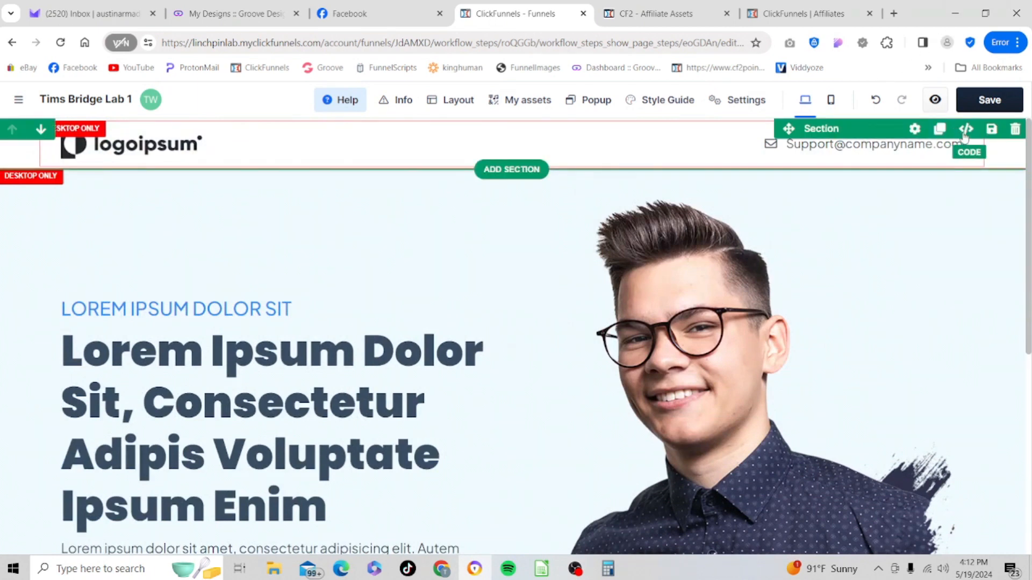
{"action": "left_click", "coordinate": [1015, 129]}
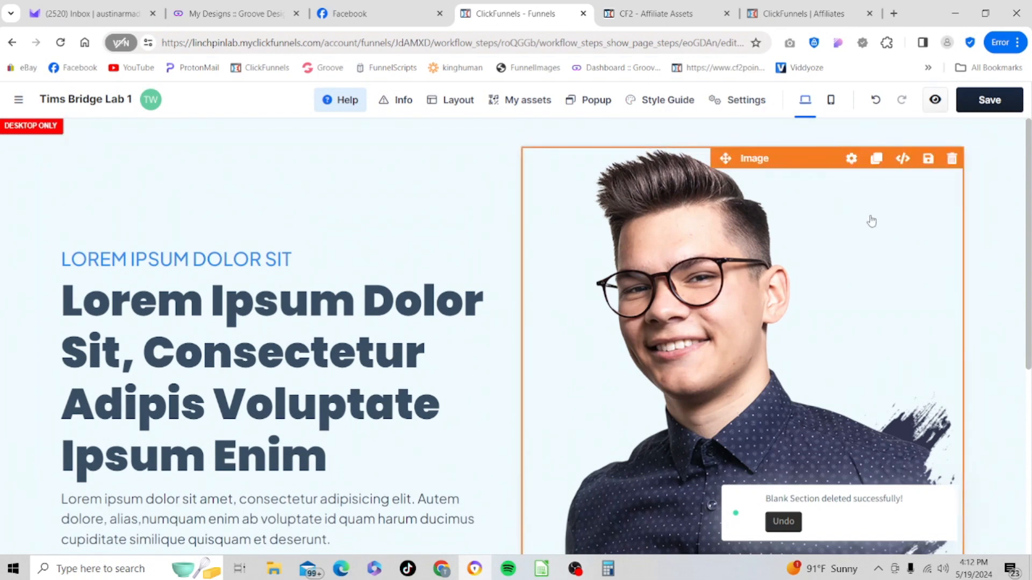
{"action": "left_click", "coordinate": [356, 204]}
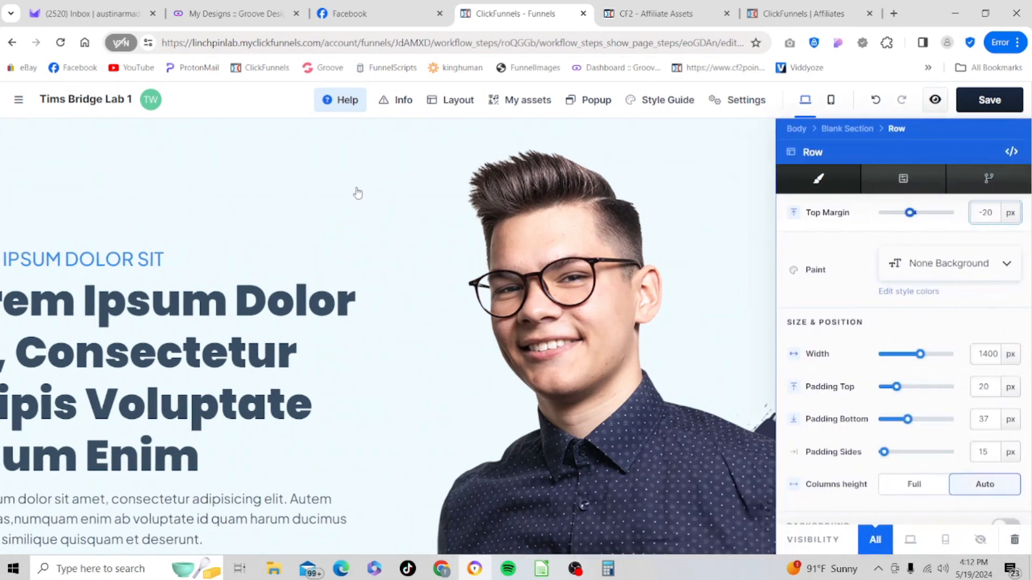
{"action": "left_click", "coordinate": [85, 165]}
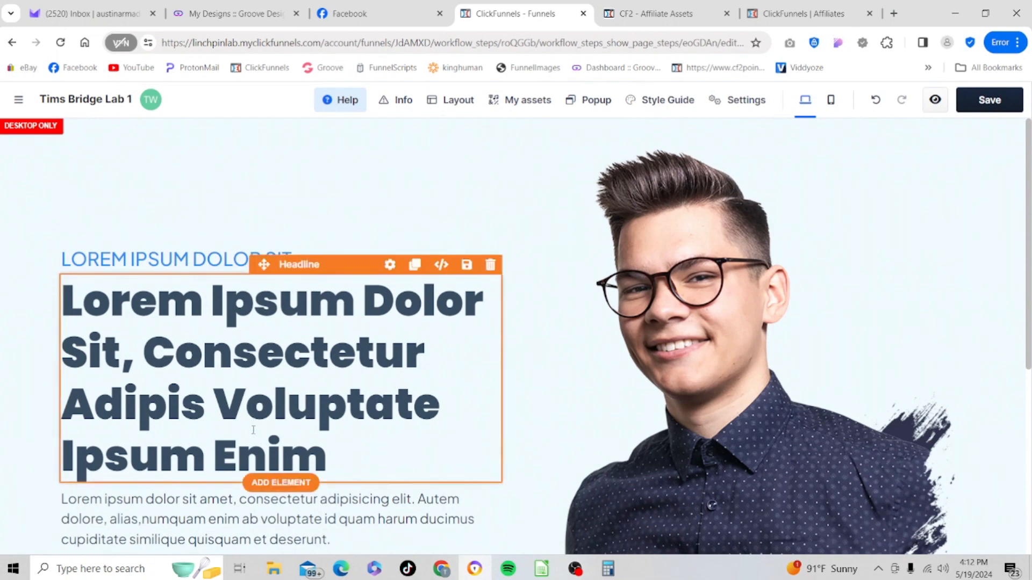
Delete the sub headline above the main headline and the man's portrait image from the hero section
{"action": "scroll", "coordinate": [249, 473], "scroll_direction": "down", "scroll_amount": 4}
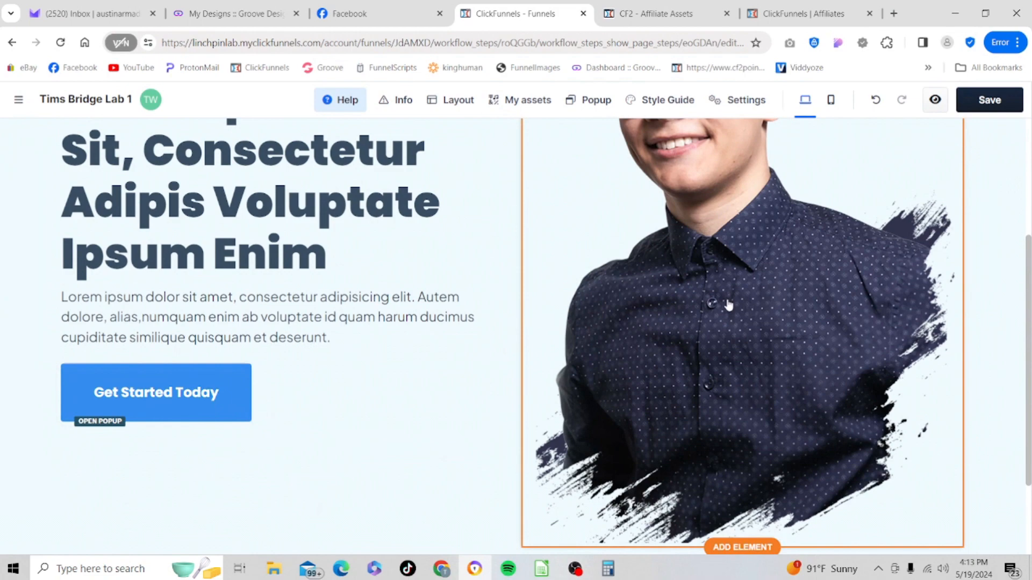
{"action": "scroll", "coordinate": [728, 304], "scroll_direction": "up", "scroll_amount": 4}
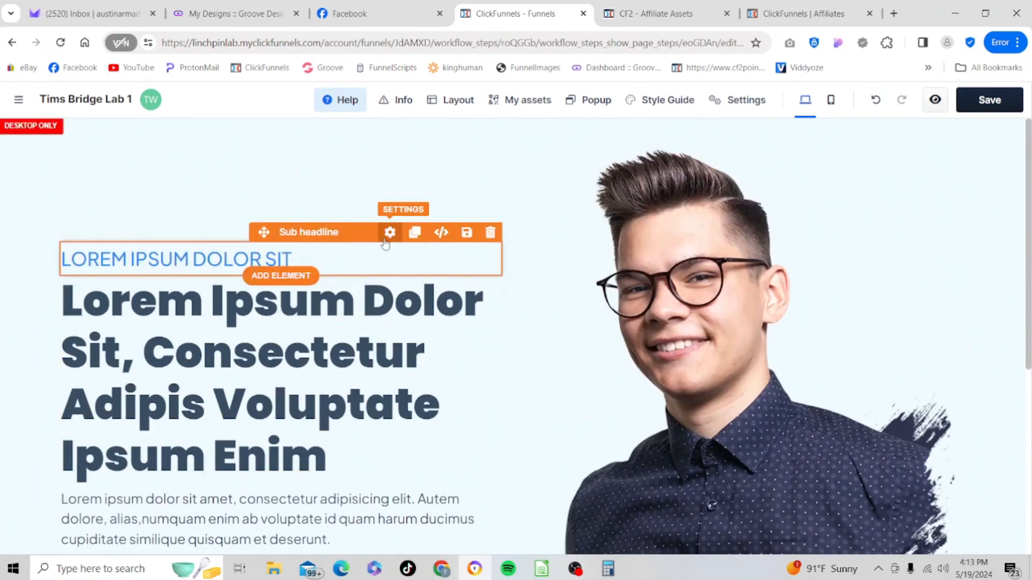
{"action": "left_click", "coordinate": [498, 234]}
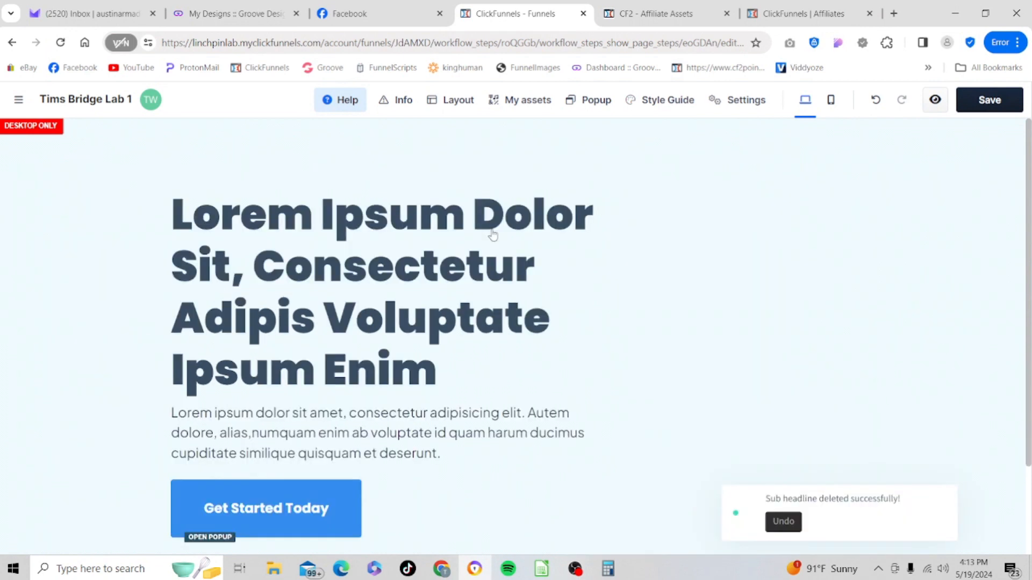
{"action": "scroll", "coordinate": [1021, 379], "scroll_direction": "down", "scroll_amount": 1}
{"action": "scroll", "coordinate": [1021, 378], "scroll_direction": "down", "scroll_amount": 3}
{"action": "scroll", "coordinate": [1021, 379], "scroll_direction": "up", "scroll_amount": 4}
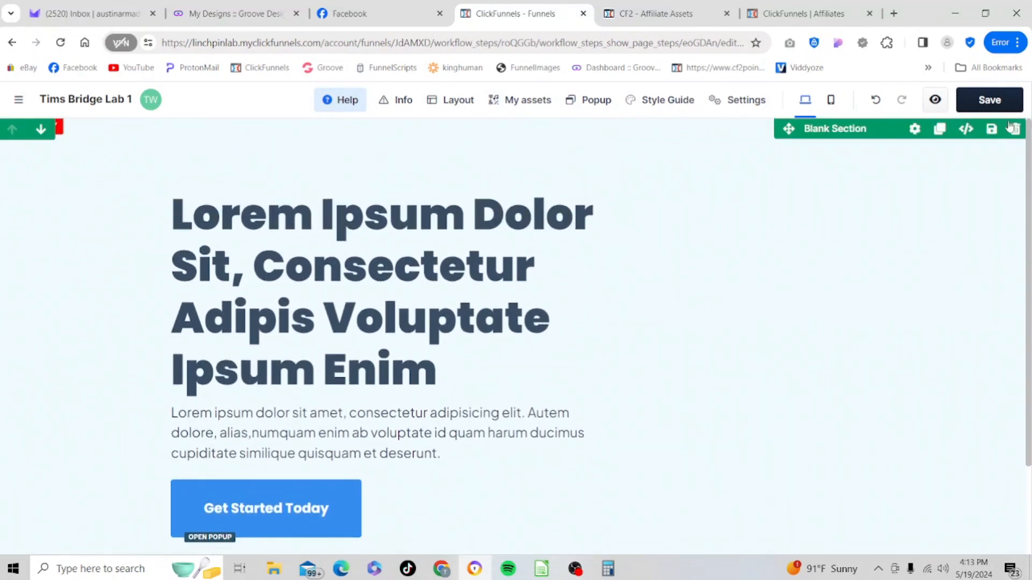
Save the page and return to the Tims Bridge Lab funnel workflow
{"action": "left_click", "coordinate": [994, 100]}
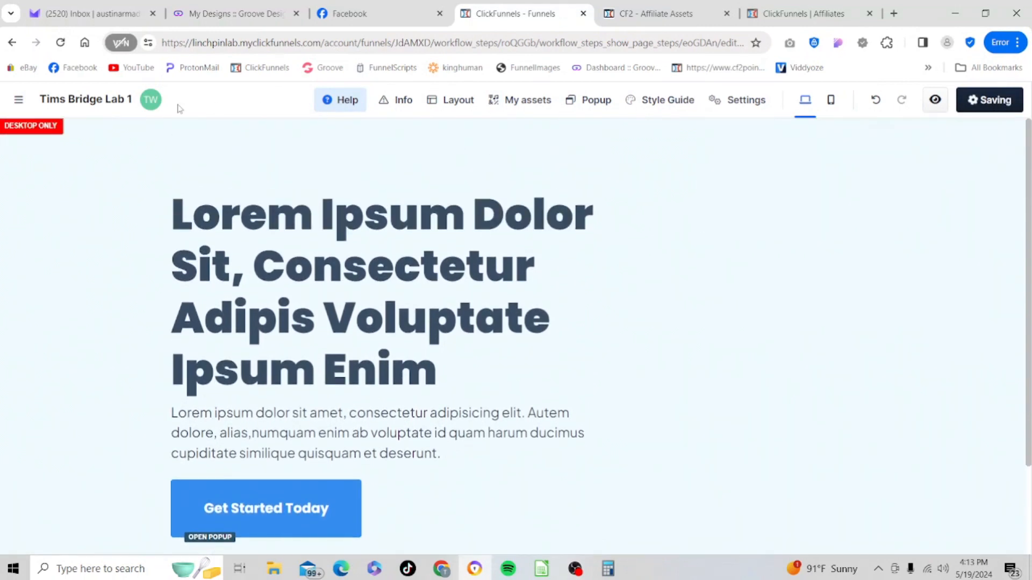
{"action": "left_click", "coordinate": [18, 105]}
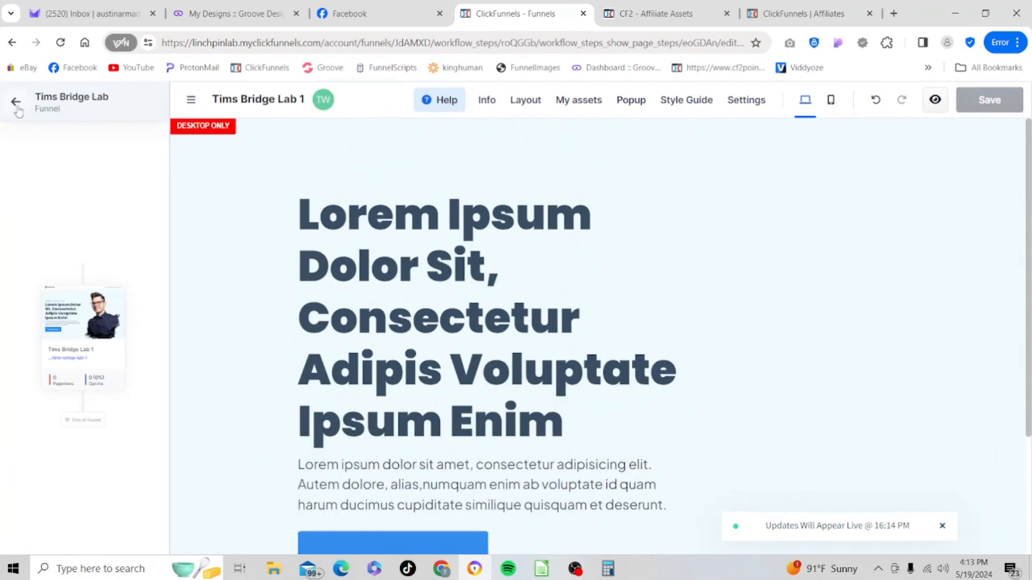
{"action": "left_click", "coordinate": [16, 106]}
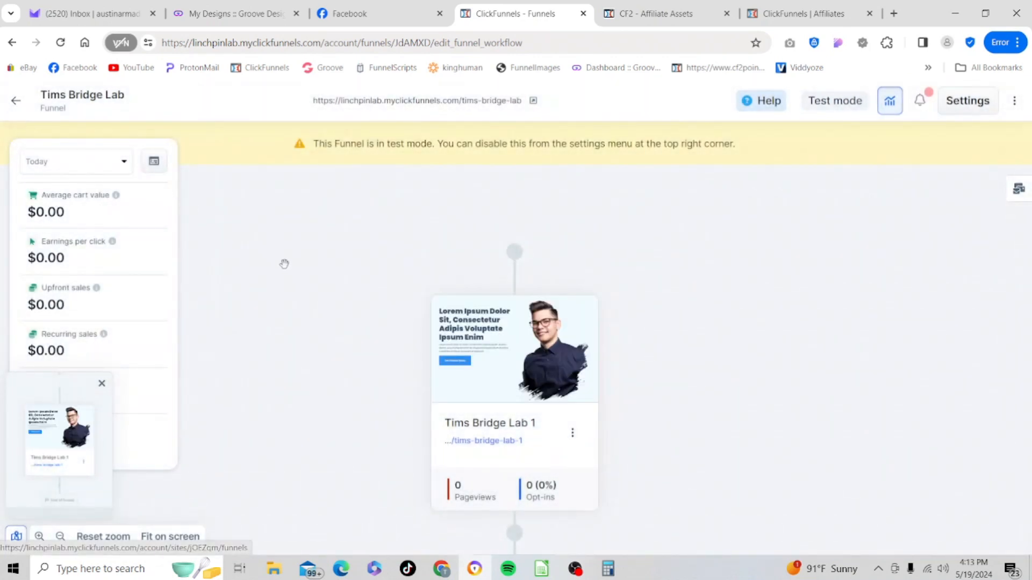
Reopen the Tims Bridge Lab 1 page for editing and collapse the funnel overview beside the canvas
{"action": "mouse_move", "coordinate": [514, 344]}
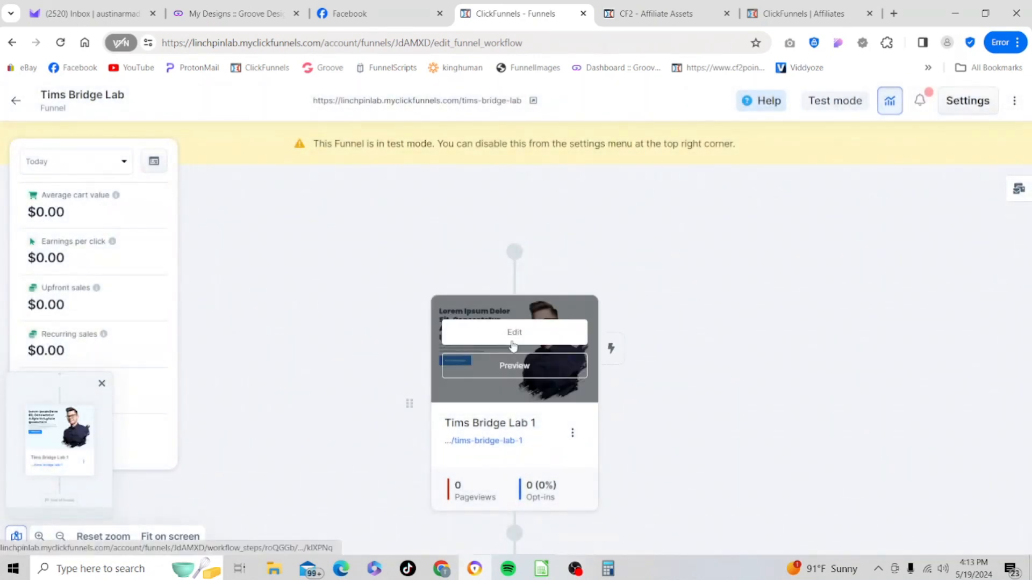
{"action": "left_click", "coordinate": [513, 336]}
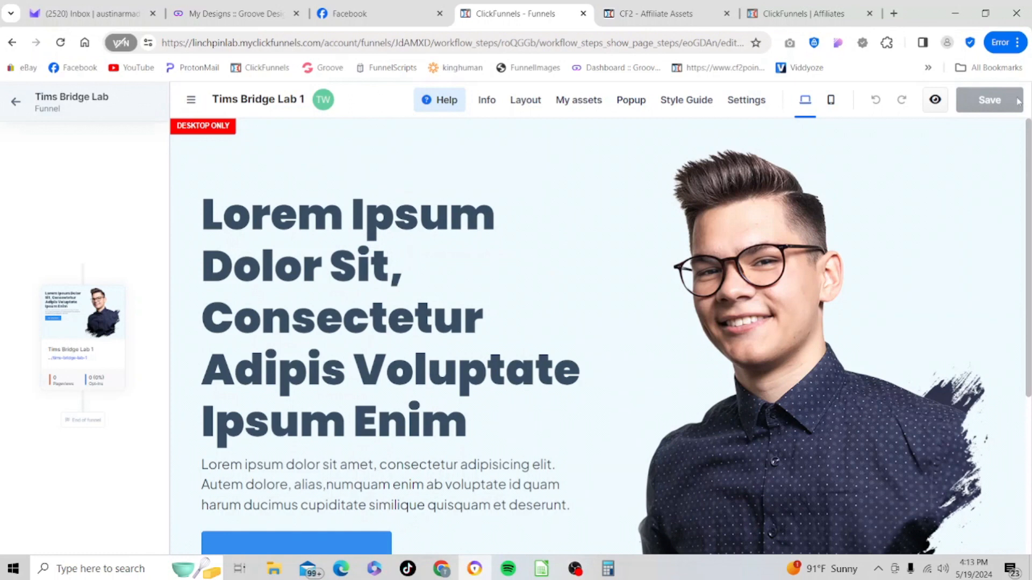
{"action": "left_click", "coordinate": [189, 101]}
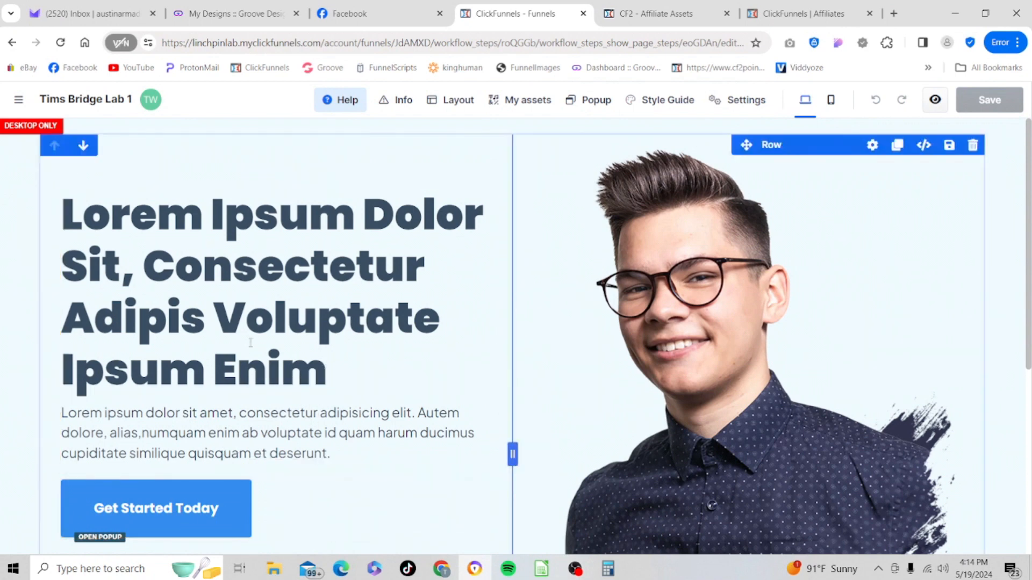
Replace the placeholder main headline with "Watch Me Make A Sale Funnel Faster Than You Can Eat Lunch!"
{"action": "left_click", "coordinate": [347, 377]}
{"action": "key", "text": "BackSpace"}
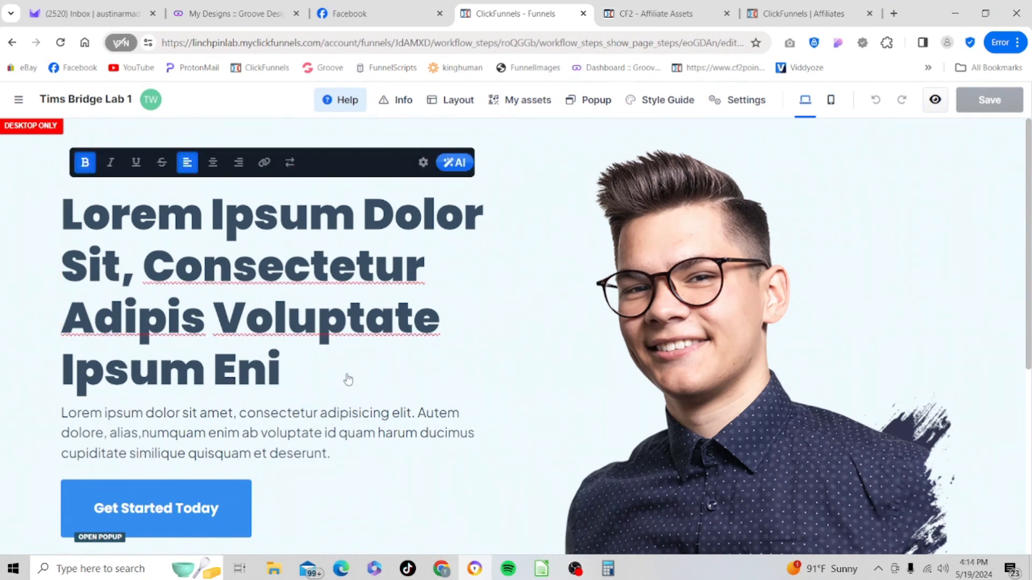
{"action": "key", "text": "BackSpace"}
{"action": "key", "text": "BackSpace"}
{"action": "key", "text": "BackSpace"}
{"action": "key", "text": "BackSpace"}
{"action": "key", "text": "BackSpace"}
{"action": "key", "text": "BackSpace"}
{"action": "key", "text": "BackSpace"}
{"action": "key", "text": "BackSpace"}
{"action": "key", "text": "BackSpace"}
{"action": "key", "text": "BackSpace"}
{"action": "key", "text": "BackSpace"}
{"action": "key", "text": "BackSpace"}
{"action": "key", "text": "BackSpace"}
{"action": "key", "text": "BackSpace"}
{"action": "key", "text": "BackSpace"}
{"action": "key", "text": "BackSpace"}
{"action": "key", "text": "BackSpace"}
{"action": "key", "text": "BackSpace"}
{"action": "key", "text": "BackSpace"}
{"action": "key", "text": "BackSpace"}
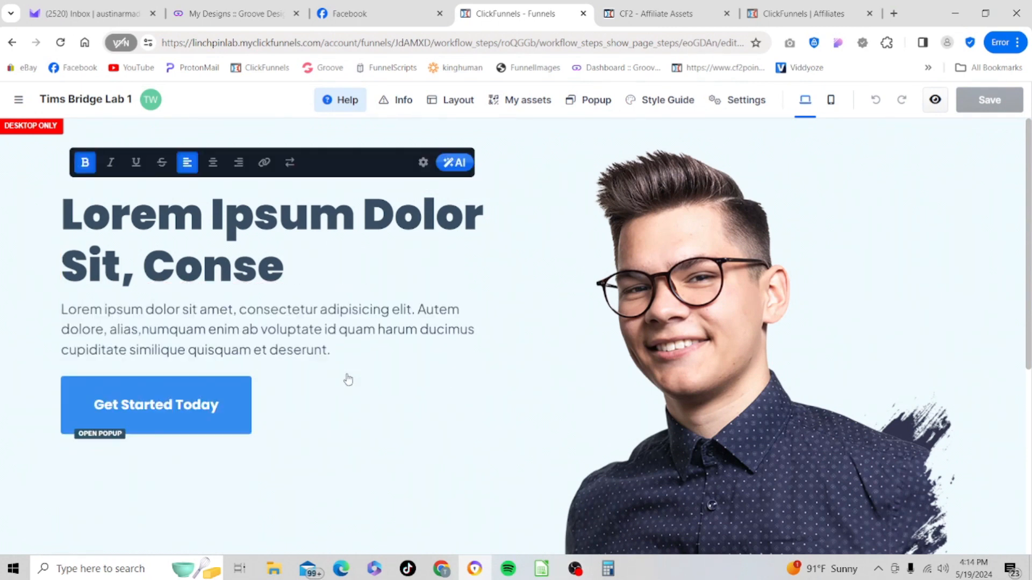
{"action": "key", "text": "BackSpace"}
{"action": "key", "text": "BackSpace"}
{"action": "key", "text": "BackSpace"}
{"action": "key", "text": "BackSpace"}
{"action": "key", "text": "BackSpace"}
{"action": "key", "text": "BackSpace"}
{"action": "key", "text": "BackSpace"}
{"action": "key", "text": "BackSpace"}
{"action": "key", "text": "BackSpace"}
{"action": "key", "text": "BackSpace"}
{"action": "key", "text": "BackSpace"}
{"action": "key", "text": "BackSpace"}
{"action": "key", "text": "BackSpace"}
{"action": "key", "text": "BackSpace"}
{"action": "key", "text": "BackSpace"}
{"action": "key", "text": "BackSpace"}
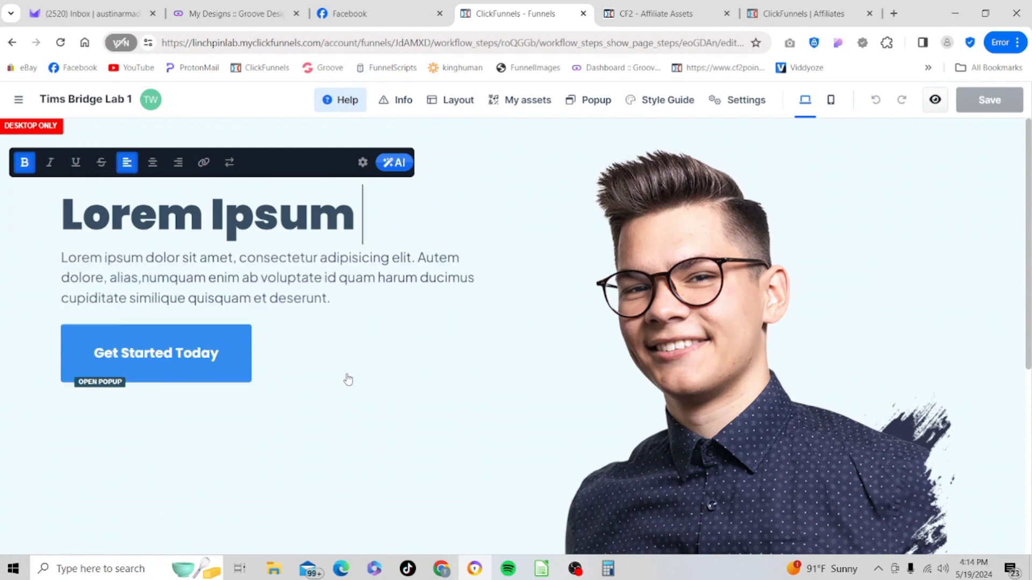
{"action": "key", "text": "BackSpace"}
{"action": "key", "text": "BackSpace"}
{"action": "key", "text": "BackSpace"}
{"action": "key", "text": "BackSpace"}
{"action": "key", "text": "BackSpace"}
{"action": "key", "text": "BackSpace"}
{"action": "key", "text": "BackSpace"}
{"action": "key", "text": "BackSpace"}
{"action": "key", "text": "BackSpace"}
{"action": "key", "text": "BackSpace"}
{"action": "key", "text": "BackSpace"}
{"action": "type", "text": "W"}
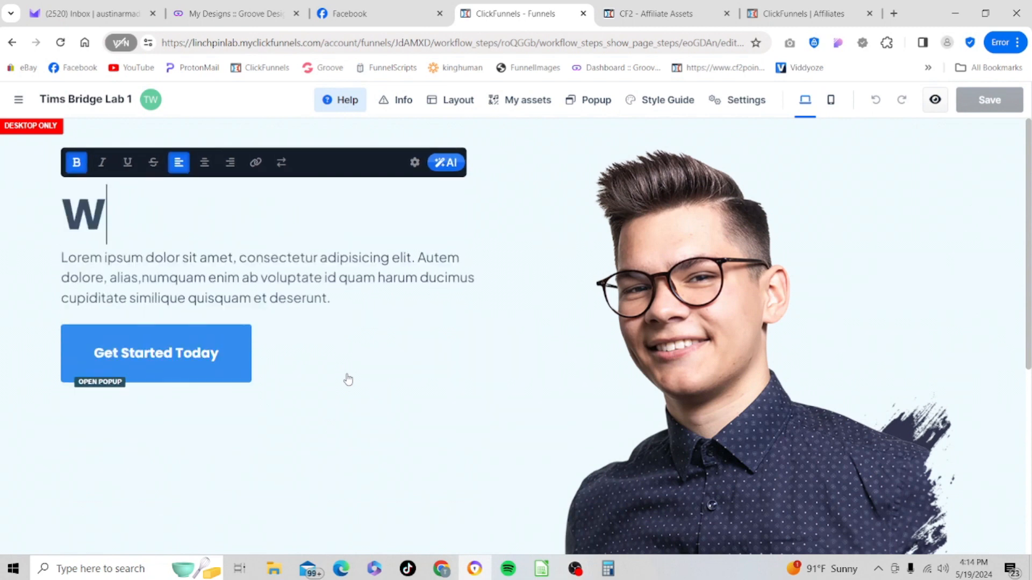
{"action": "type", "text": "at"}
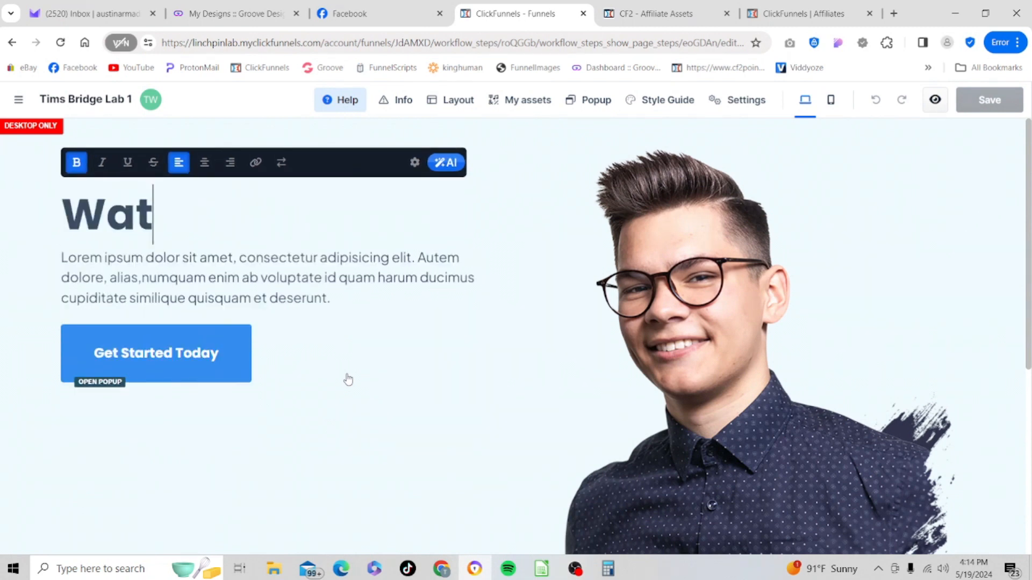
{"action": "type", "text": "ch Me "}
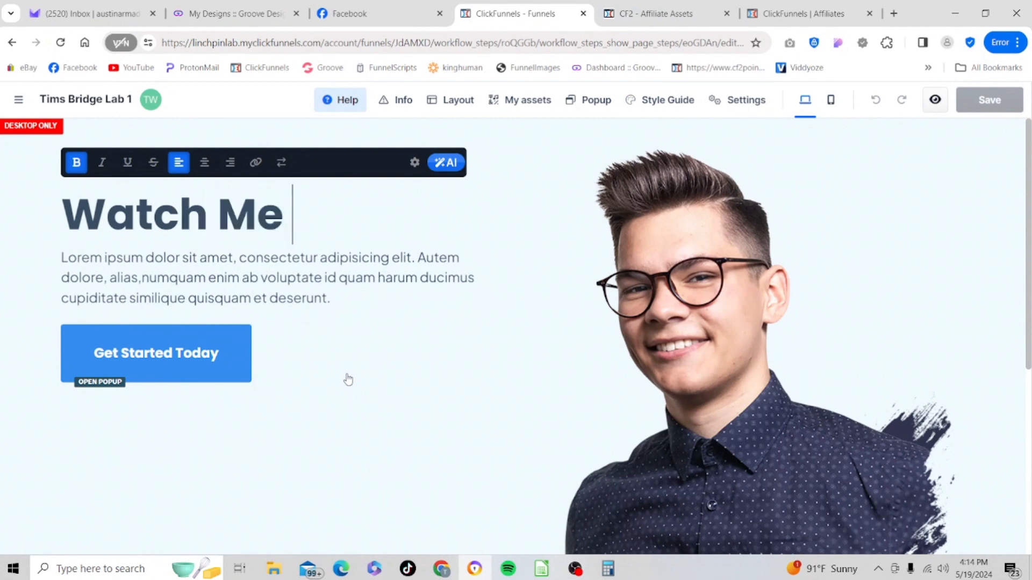
{"action": "type", "text": "Make "}
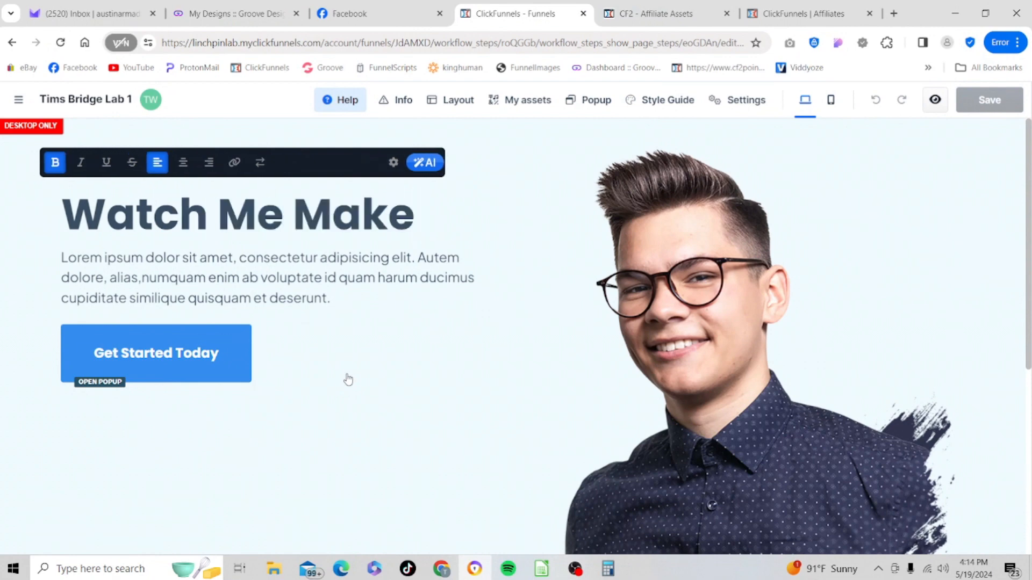
{"action": "type", "text": "A Sal"}
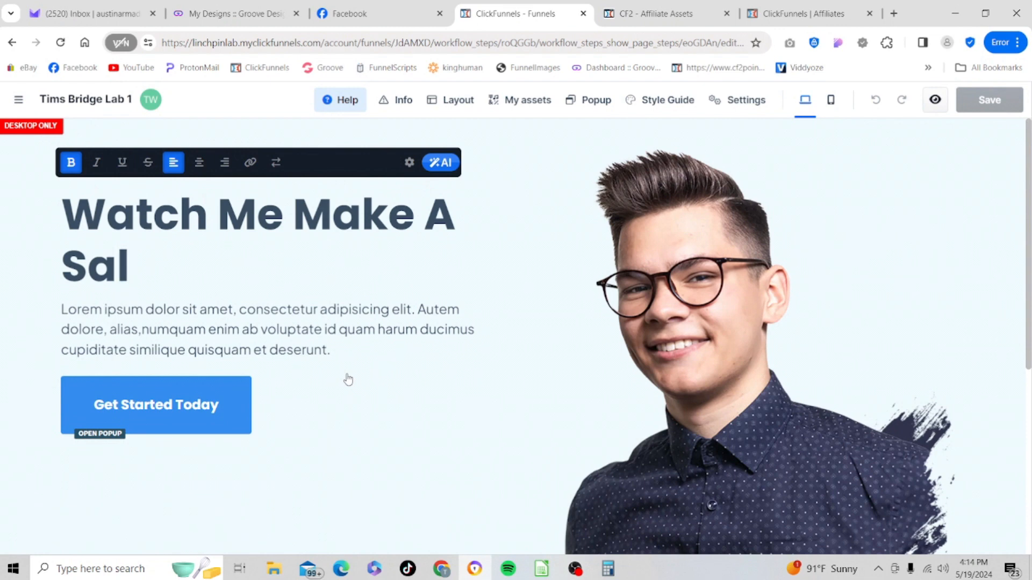
{"action": "type", "text": "e "}
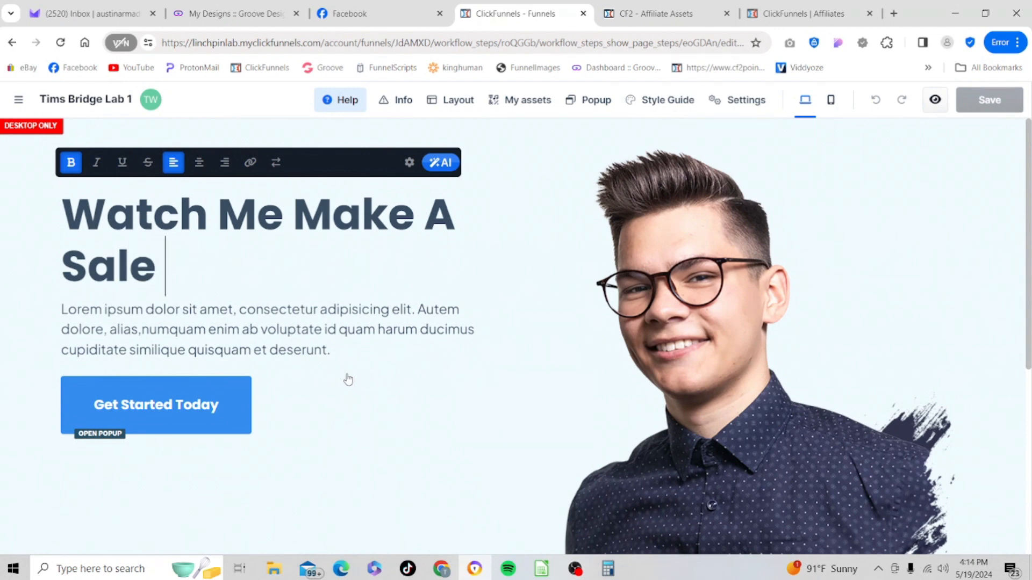
{"action": "type", "text": "Fuj"}
{"action": "key", "text": "BackSpace"}
{"action": "type", "text": "bb"}
{"action": "key", "text": "BackSpace"}
{"action": "key", "text": "BackSpace"}
{"action": "type", "text": "nn"}
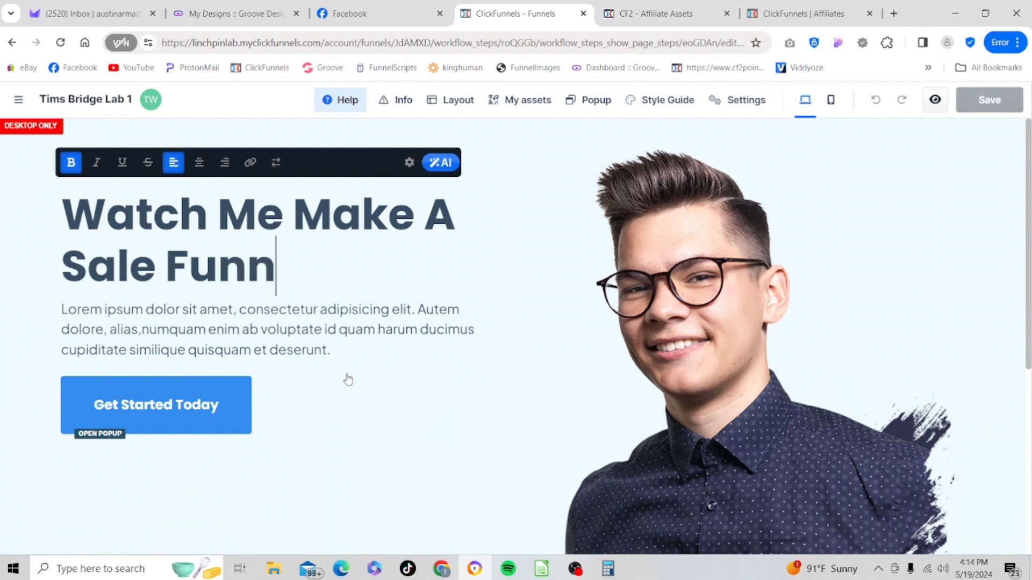
{"action": "type", "text": "el Fast"}
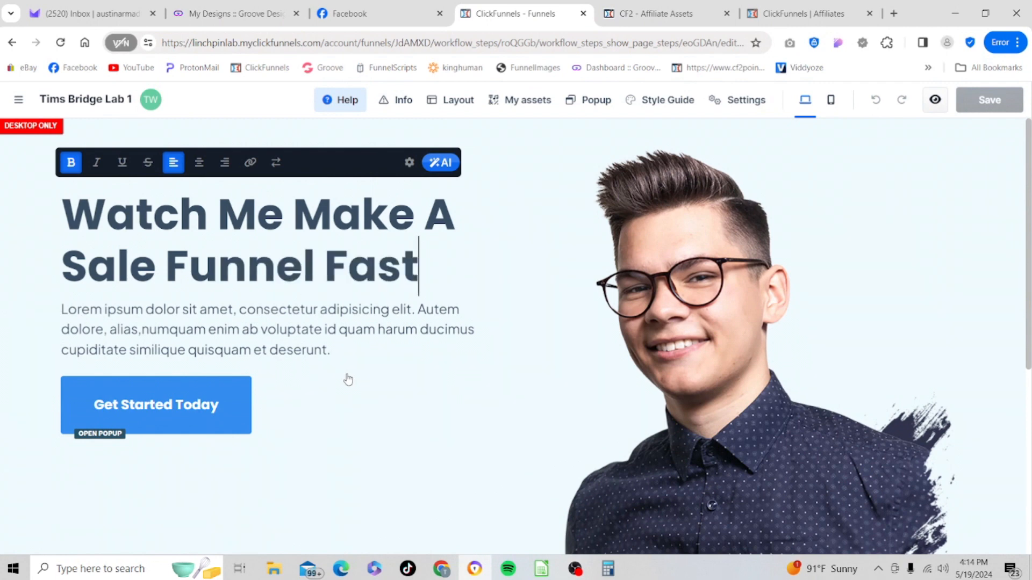
{"action": "type", "text": "er Than Yop"}
{"action": "key", "text": "BackSpace"}
{"action": "type", "text": "u Ca"}
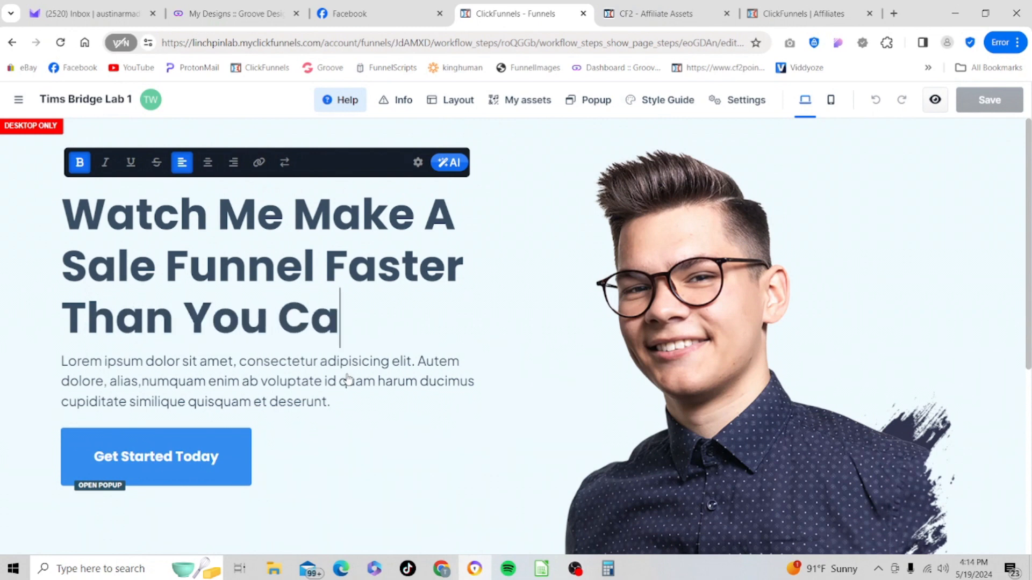
{"action": "type", "text": "n Eat Lunch"}
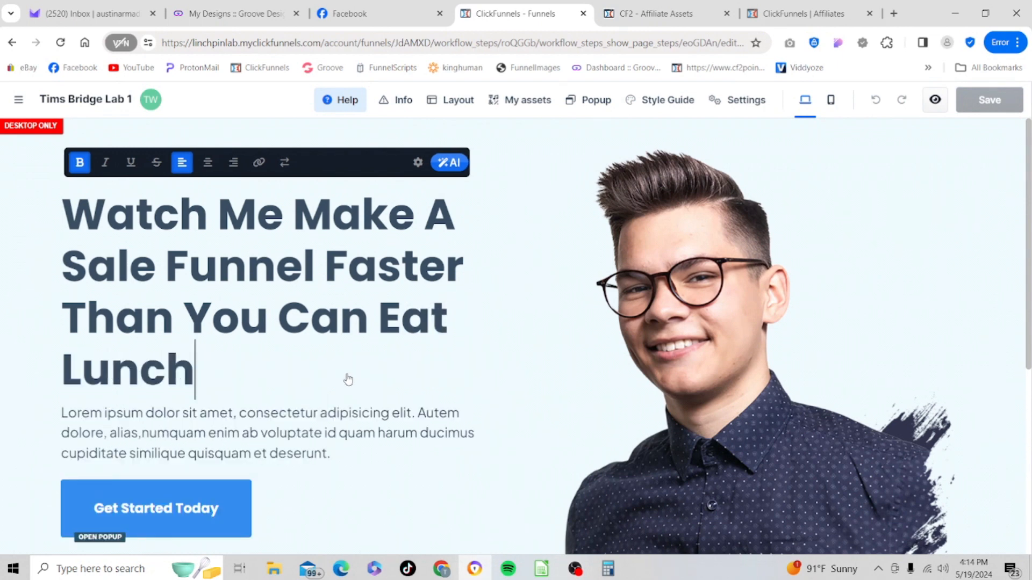
{"action": "type", "text": "!"}
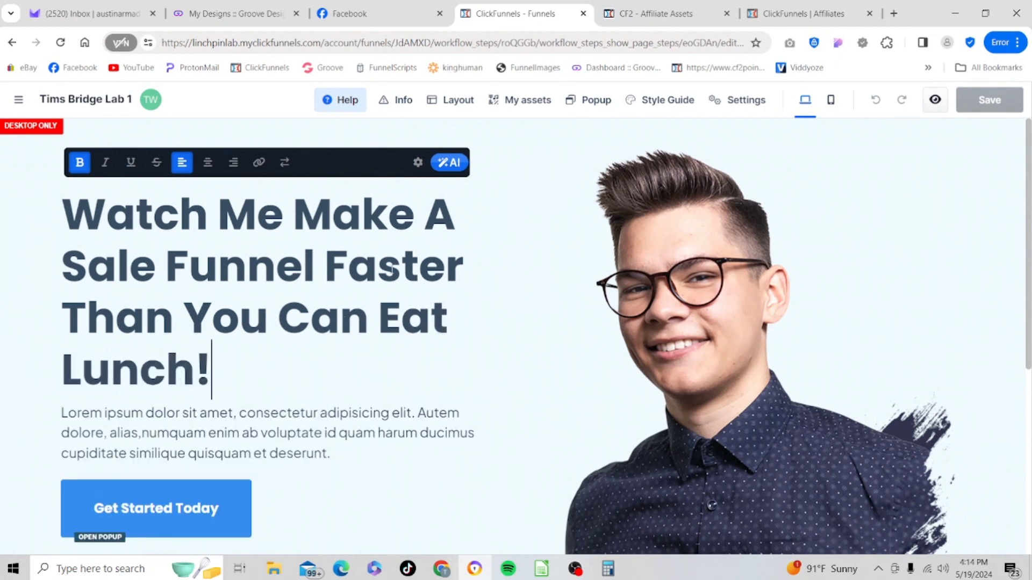
Override the headline's typography style, set its font size to 56 px, and close the headline settings
{"action": "left_click", "coordinate": [417, 163]}
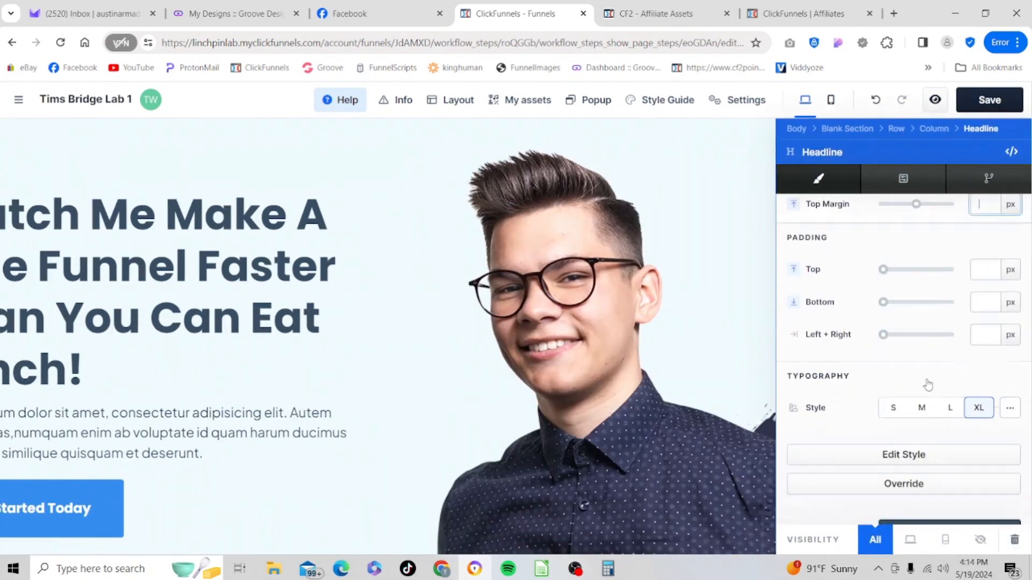
{"action": "scroll", "coordinate": [916, 365], "scroll_direction": "down", "scroll_amount": 3}
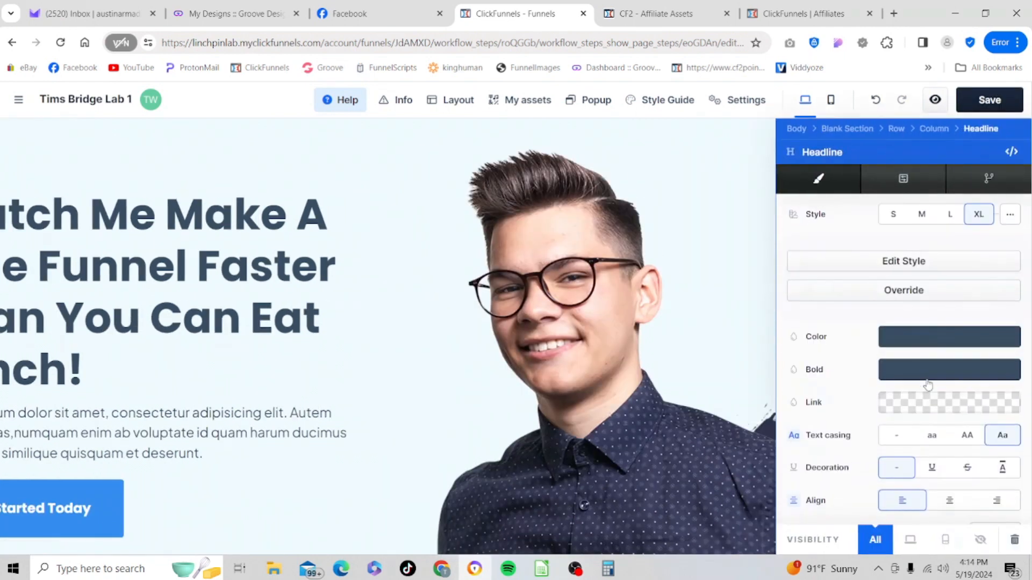
{"action": "left_click", "coordinate": [963, 300]}
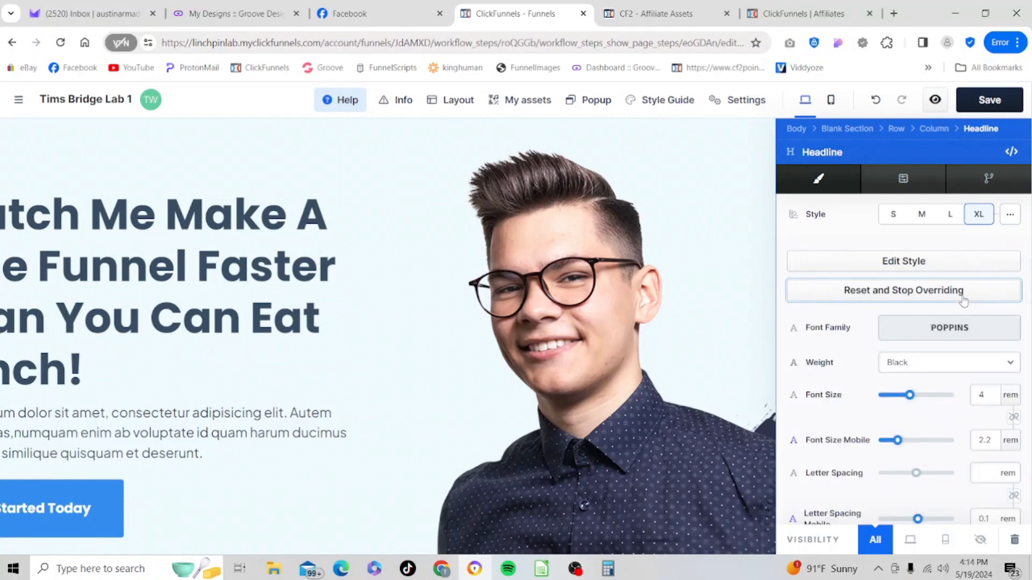
{"action": "left_click", "coordinate": [1010, 398]}
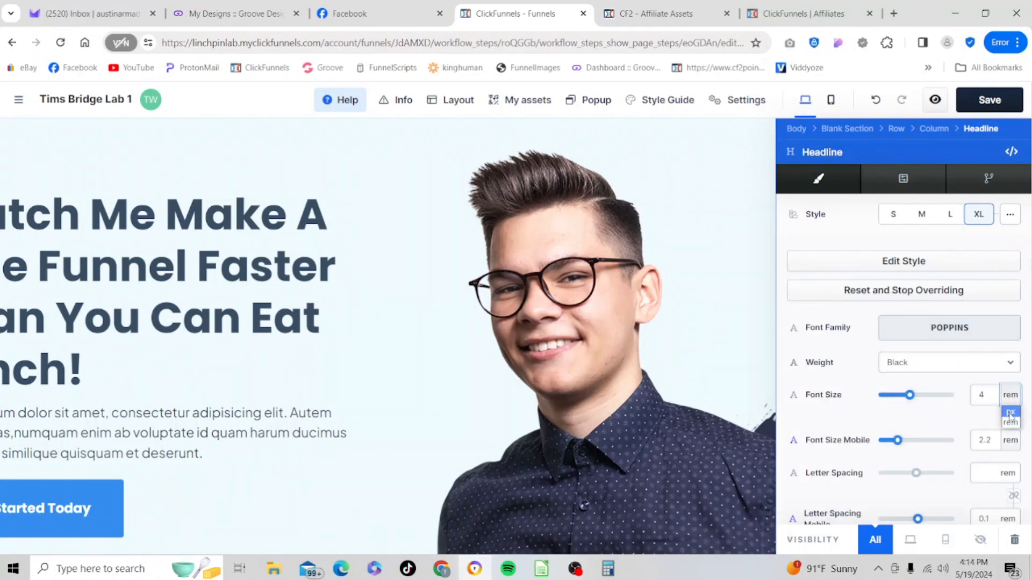
{"action": "left_click", "coordinate": [1011, 412]}
{"action": "left_click_drag", "start_coordinate": [945, 401], "coordinate": [933, 399]}
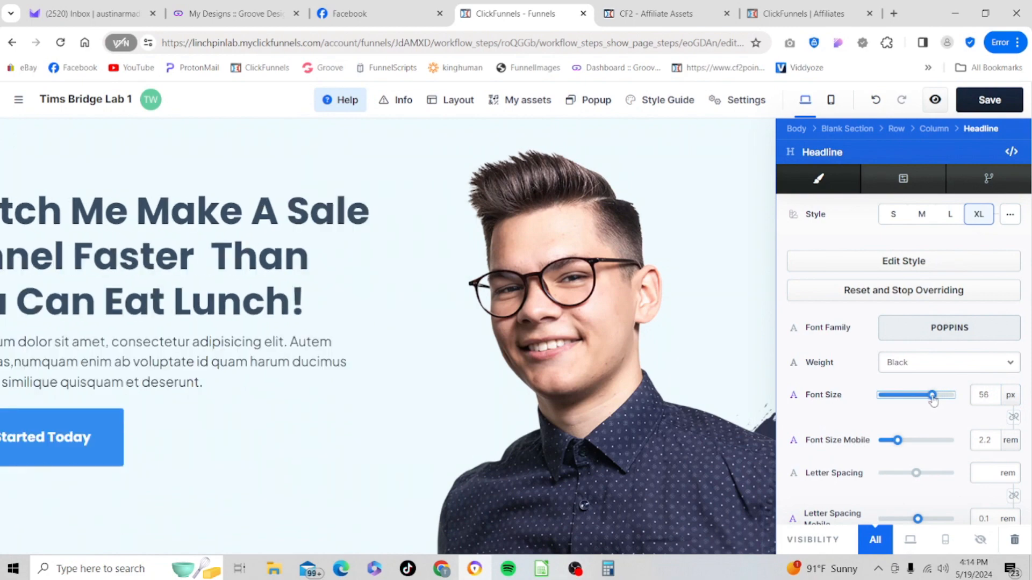
{"action": "left_click", "coordinate": [350, 445]}
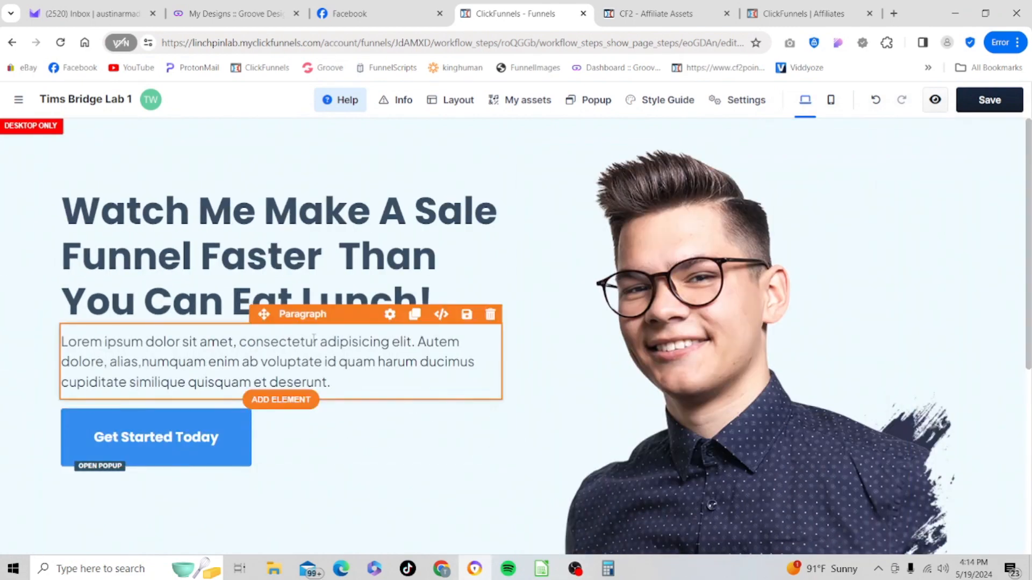
Replace the placeholder paragraph under the headline with "Enter your email address and name below to see the FREE video."
{"action": "left_click", "coordinate": [351, 382]}
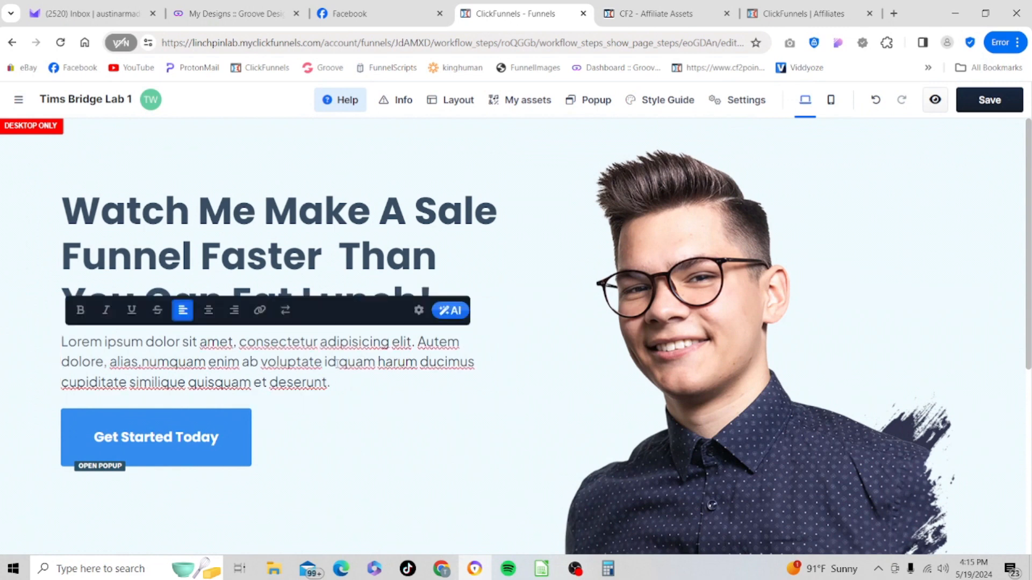
{"action": "key", "text": "BackSpace"}
{"action": "key", "text": "BackSpace"}
{"action": "key", "text": "BackSpace"}
{"action": "key", "text": "BackSpace"}
{"action": "key", "text": "BackSpace"}
{"action": "key", "text": "BackSpace"}
{"action": "key", "text": "BackSpace"}
{"action": "key", "text": "BackSpace"}
{"action": "key", "text": "BackSpace"}
{"action": "key", "text": "BackSpace"}
{"action": "key", "text": "BackSpace"}
{"action": "key", "text": "BackSpace"}
{"action": "key", "text": "BackSpace"}
{"action": "key", "text": "BackSpace"}
{"action": "key", "text": "BackSpace"}
{"action": "key", "text": "BackSpace"}
{"action": "key", "text": "BackSpace"}
{"action": "key", "text": "BackSpace"}
{"action": "key", "text": "BackSpace"}
{"action": "key", "text": "BackSpace"}
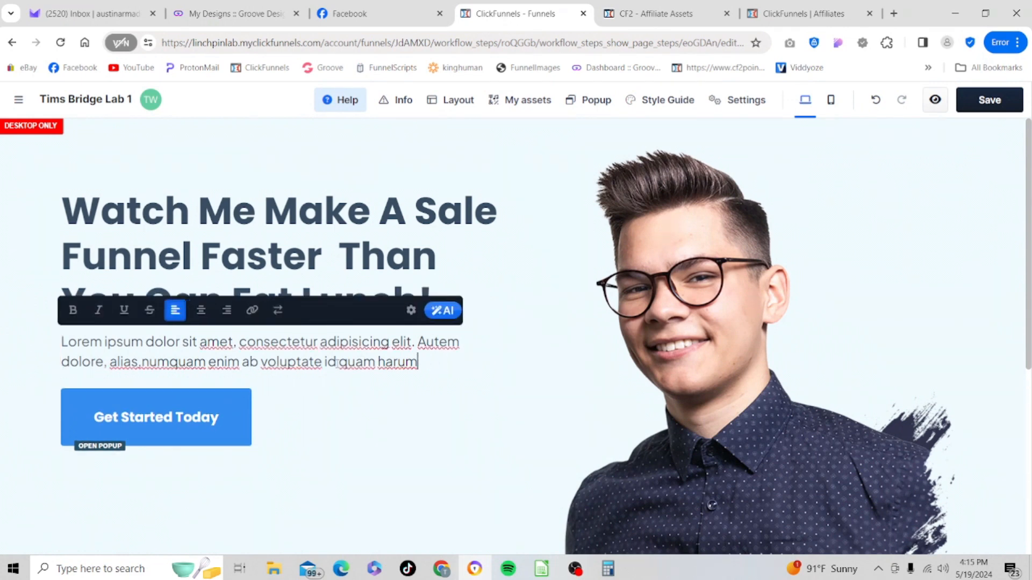
{"action": "key", "text": "BackSpace"}
{"action": "key", "text": "BackSpace"}
{"action": "key", "text": "BackSpace"}
{"action": "key", "text": "BackSpace"}
{"action": "key", "text": "BackSpace"}
{"action": "key", "text": "BackSpace"}
{"action": "key", "text": "BackSpace"}
{"action": "key", "text": "BackSpace"}
{"action": "key", "text": "BackSpace"}
{"action": "key", "text": "BackSpace"}
{"action": "key", "text": "BackSpace"}
{"action": "key", "text": "BackSpace"}
{"action": "key", "text": "BackSpace"}
{"action": "key", "text": "BackSpace"}
{"action": "key", "text": "BackSpace"}
{"action": "key", "text": "BackSpace"}
{"action": "key", "text": "BackSpace"}
{"action": "key", "text": "BackSpace"}
{"action": "key", "text": "BackSpace"}
{"action": "key", "text": "BackSpace"}
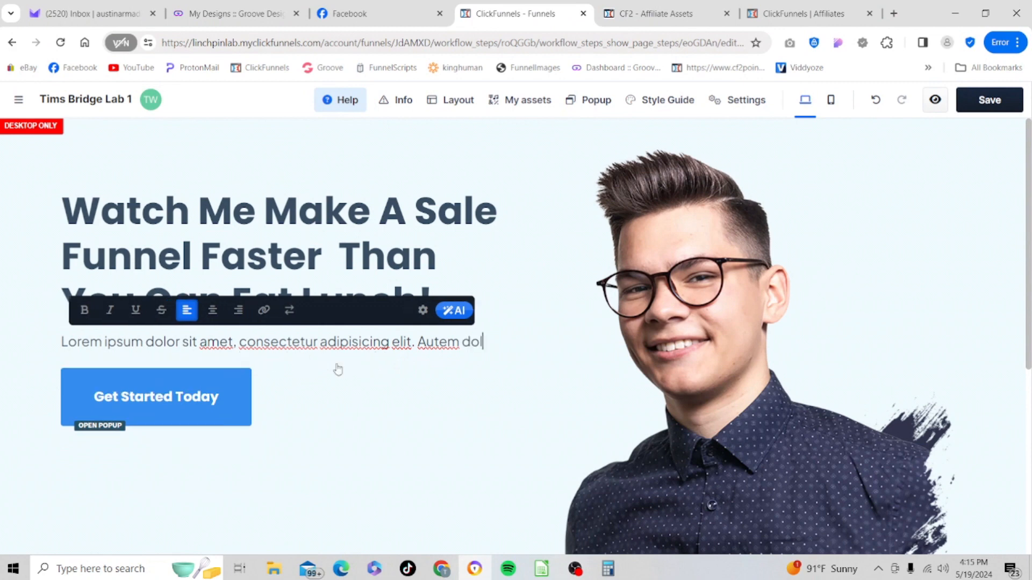
{"action": "key", "text": "BackSpace"}
{"action": "key", "text": "BackSpace"}
{"action": "key", "text": "BackSpace"}
{"action": "key", "text": "BackSpace"}
{"action": "key", "text": "BackSpace"}
{"action": "key", "text": "BackSpace"}
{"action": "key", "text": "BackSpace"}
{"action": "key", "text": "BackSpace"}
{"action": "key", "text": "BackSpace"}
{"action": "key", "text": "BackSpace"}
{"action": "key", "text": "BackSpace"}
{"action": "key", "text": "BackSpace"}
{"action": "key", "text": "BackSpace"}
{"action": "key", "text": "BackSpace"}
{"action": "key", "text": "BackSpace"}
{"action": "key", "text": "BackSpace"}
{"action": "key", "text": "BackSpace"}
{"action": "key", "text": "BackSpace"}
{"action": "key", "text": "BackSpace"}
{"action": "key", "text": "BackSpace"}
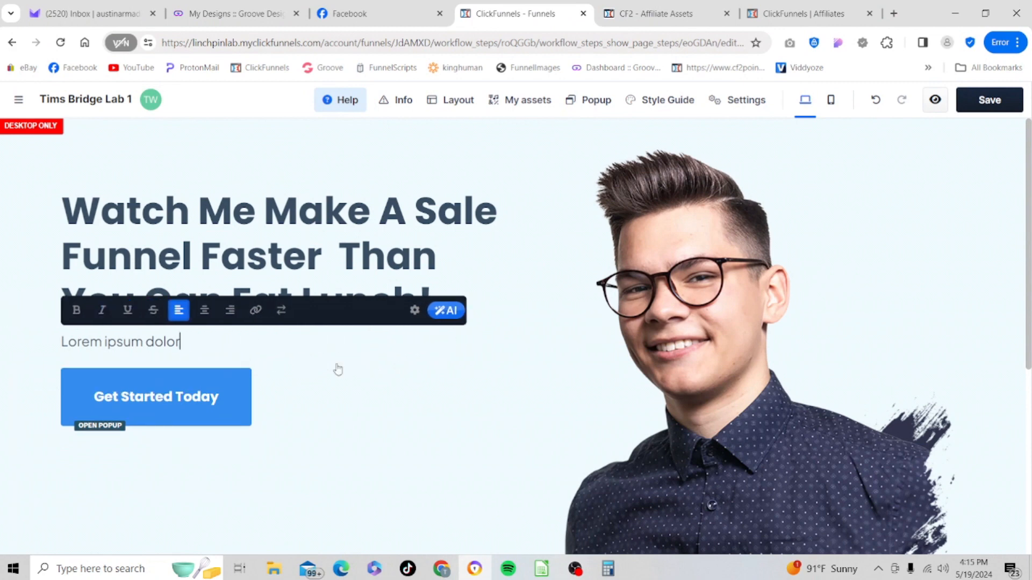
{"action": "key", "text": "BackSpace"}
{"action": "key", "text": "BackSpace"}
{"action": "key", "text": "BackSpace"}
{"action": "key", "text": "BackSpace"}
{"action": "key", "text": "BackSpace"}
{"action": "key", "text": "BackSpace"}
{"action": "key", "text": "BackSpace"}
{"action": "key", "text": "BackSpace"}
{"action": "key", "text": "BackSpace"}
{"action": "key", "text": "BackSpace"}
{"action": "key", "text": "BackSpace"}
{"action": "key", "text": "BackSpace"}
{"action": "key", "text": "BackSpace"}
{"action": "key", "text": "BackSpace"}
{"action": "key", "text": "BackSpace"}
{"action": "key", "text": "BackSpace"}
{"action": "key", "text": "BackSpace"}
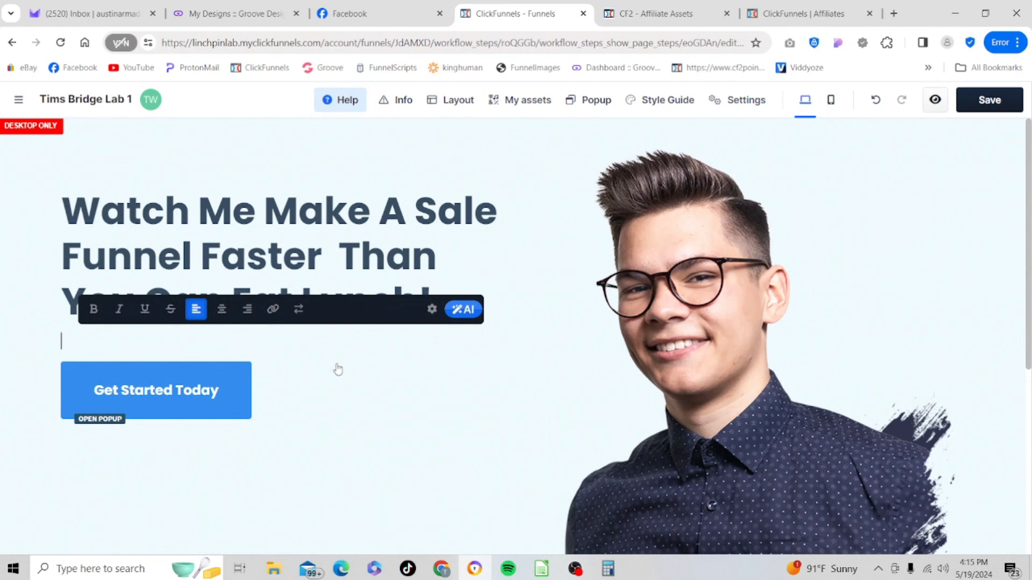
{"action": "type", "text": "Enter"}
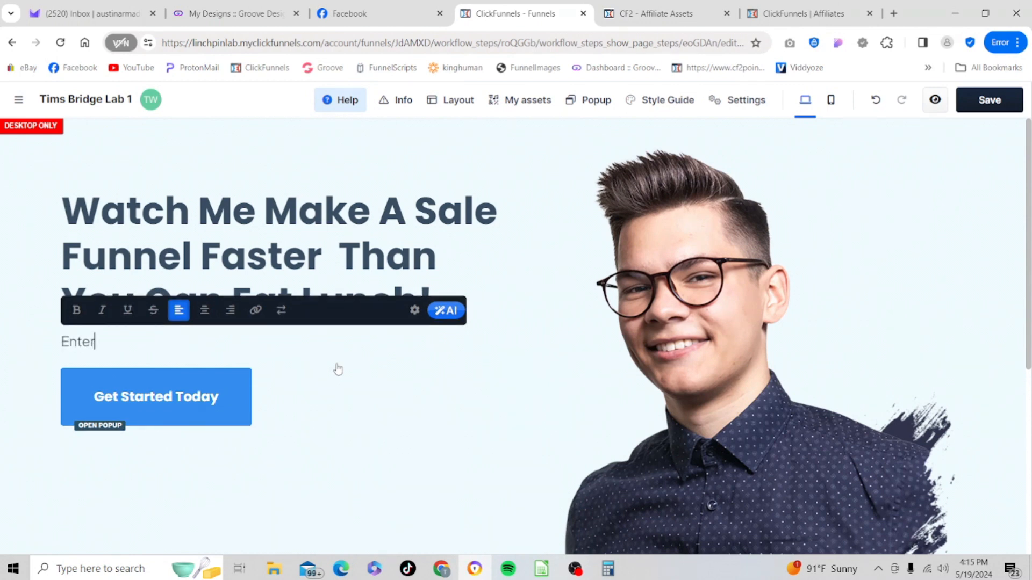
{"action": "type", "text": " yourr"}
{"action": "key", "text": "BackSpace"}
{"action": "type", "text": "emaila"}
{"action": "key", "text": "BackSpace"}
{"action": "type", "text": "a"}
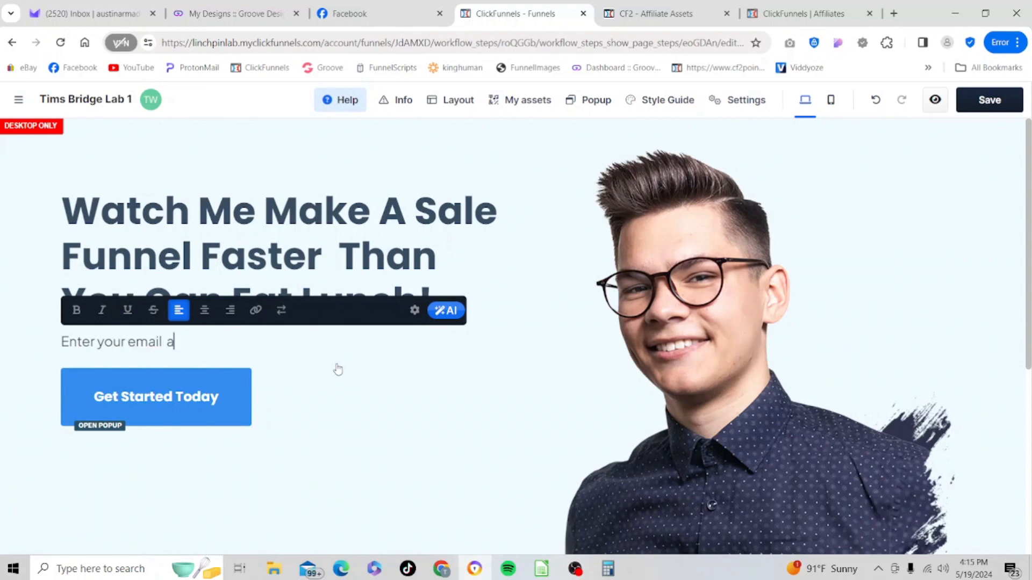
{"action": "type", "text": "ddress and"}
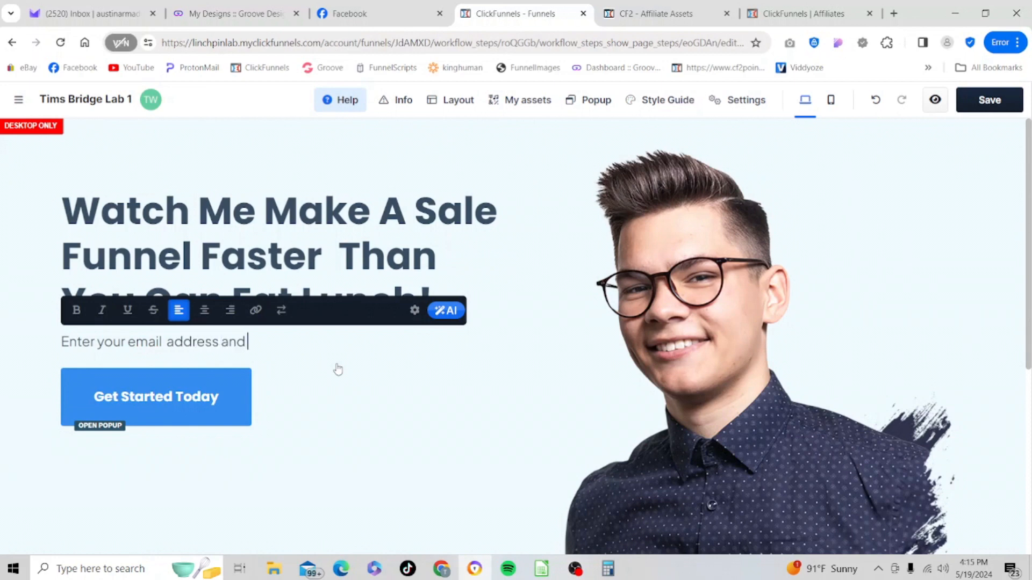
{"action": "type", "text": " name bellow to"}
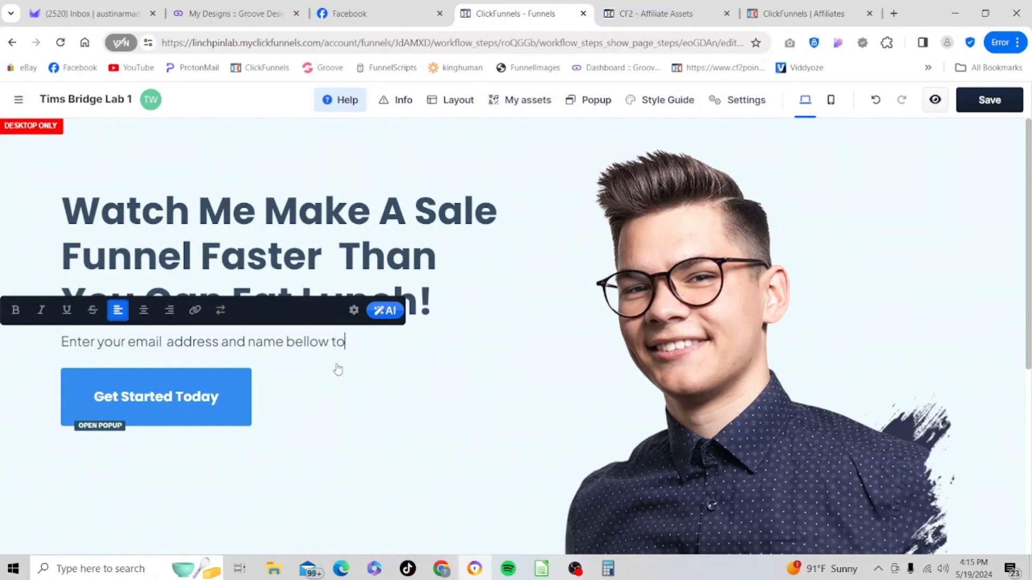
{"action": "key", "text": "BackSpace"}
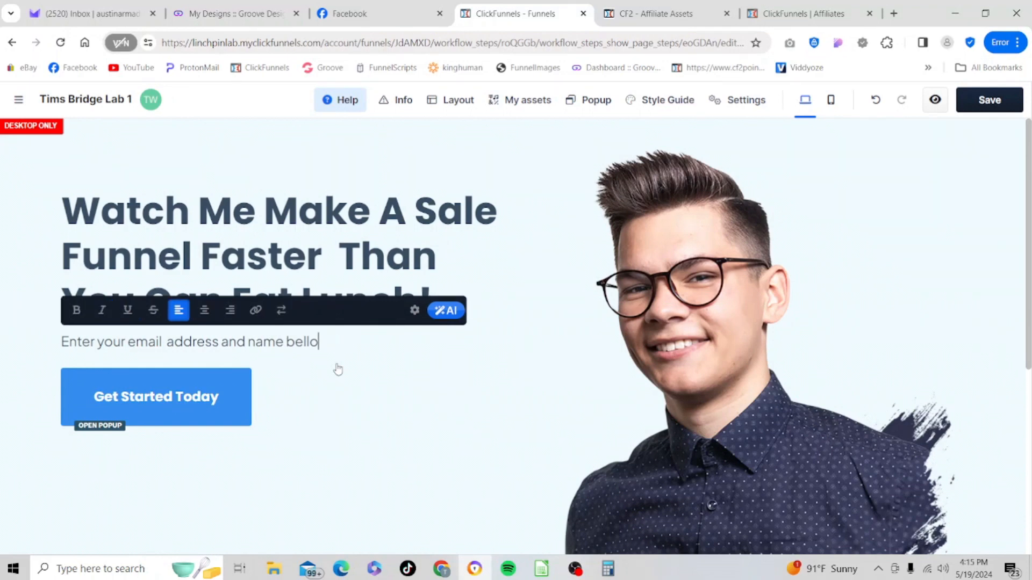
{"action": "type", "text": "ow to see t"}
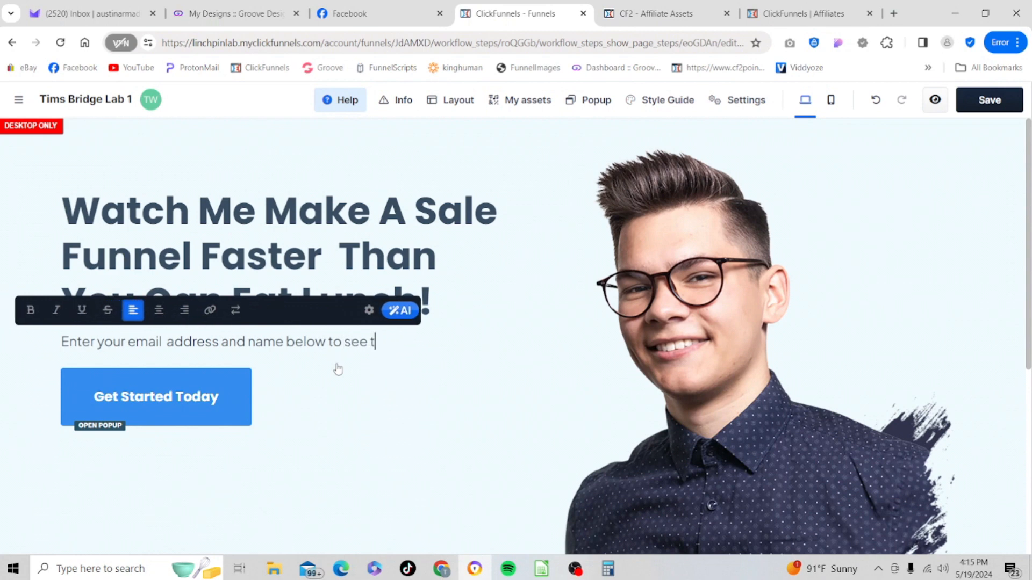
{"action": "type", "text": "he FR"}
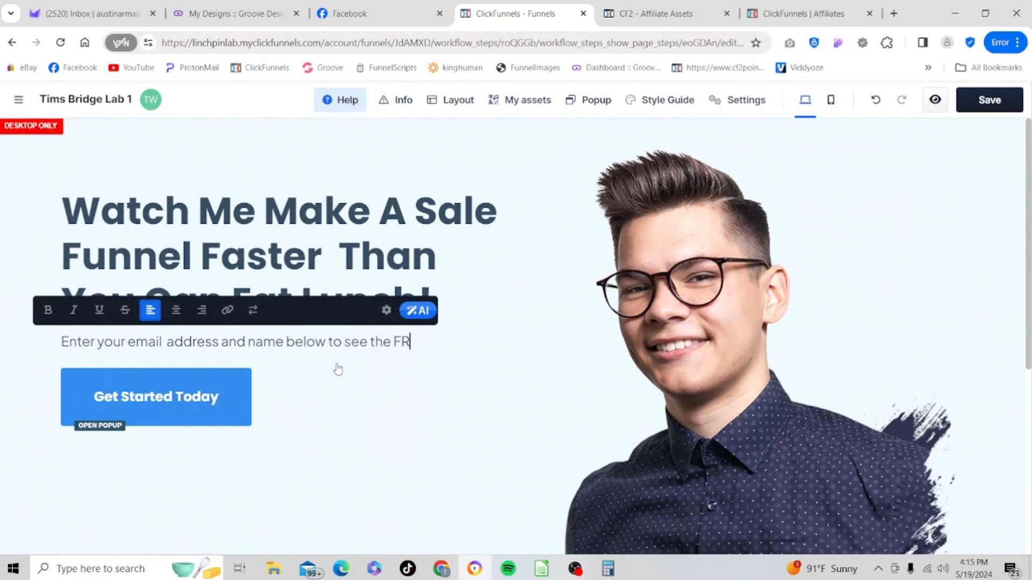
{"action": "type", "text": "EE video"}
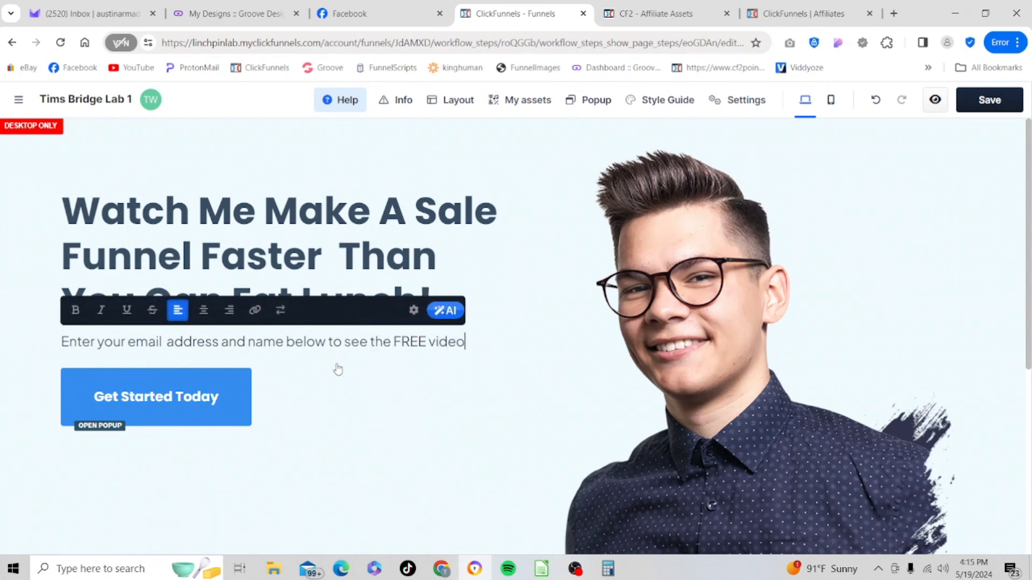
{"action": "type", "text": "."}
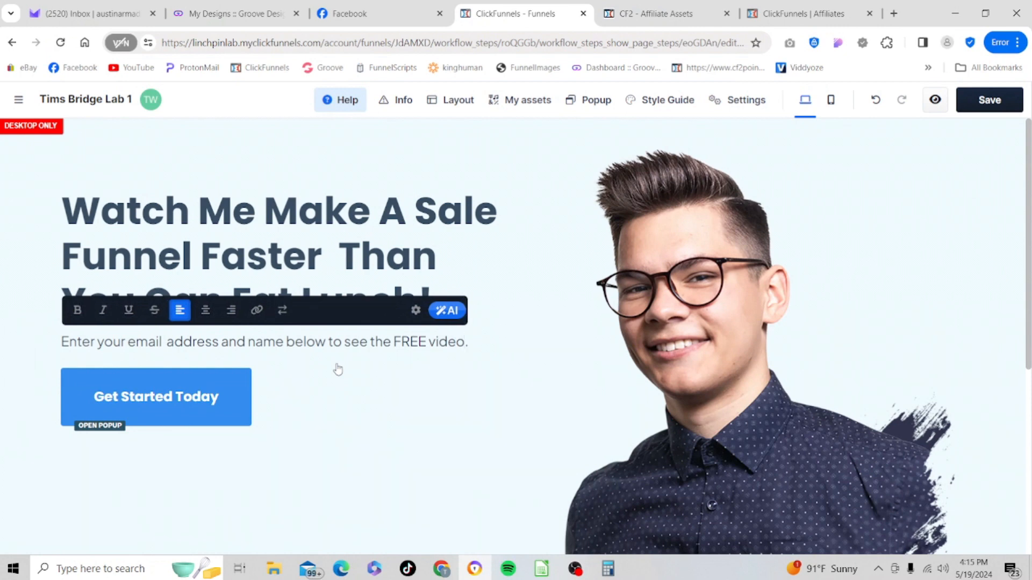
{"action": "left_click", "coordinate": [535, 280]}
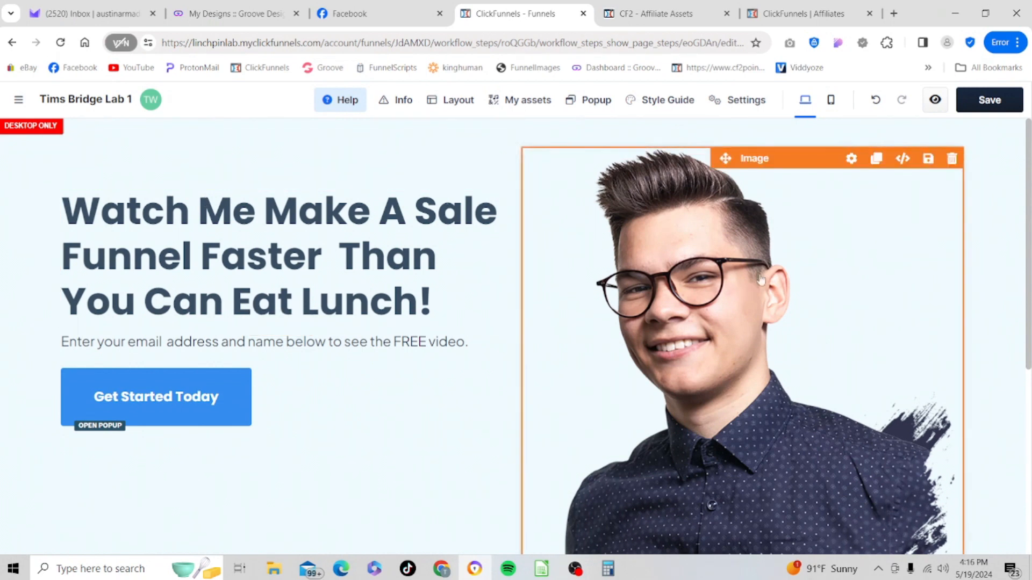
Look over the hero image's settings and the promotional offers on the CF2 Affiliate Assets page, and return to the page editor
{"action": "left_click", "coordinate": [850, 159]}
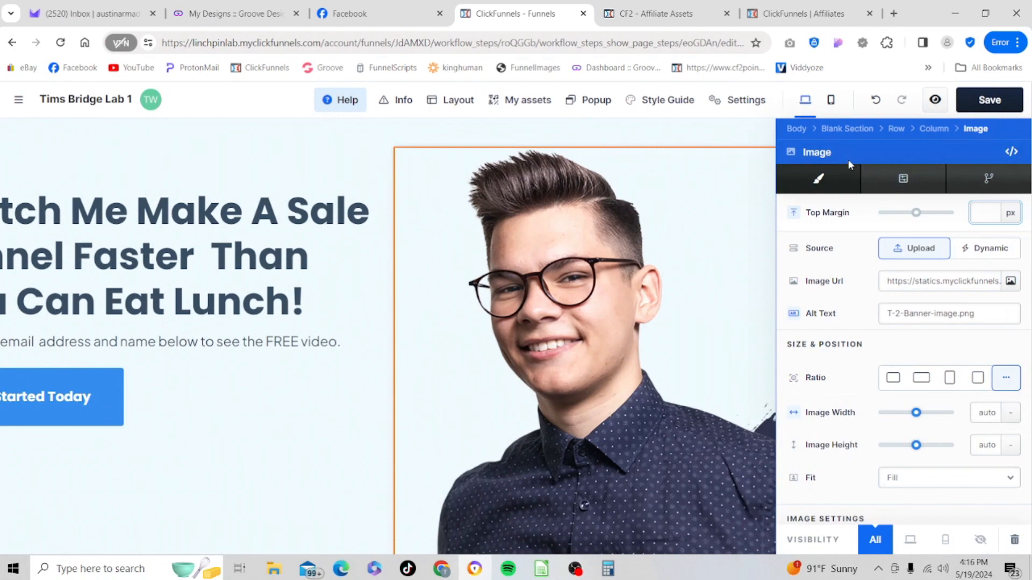
{"action": "left_click", "coordinate": [714, 204]}
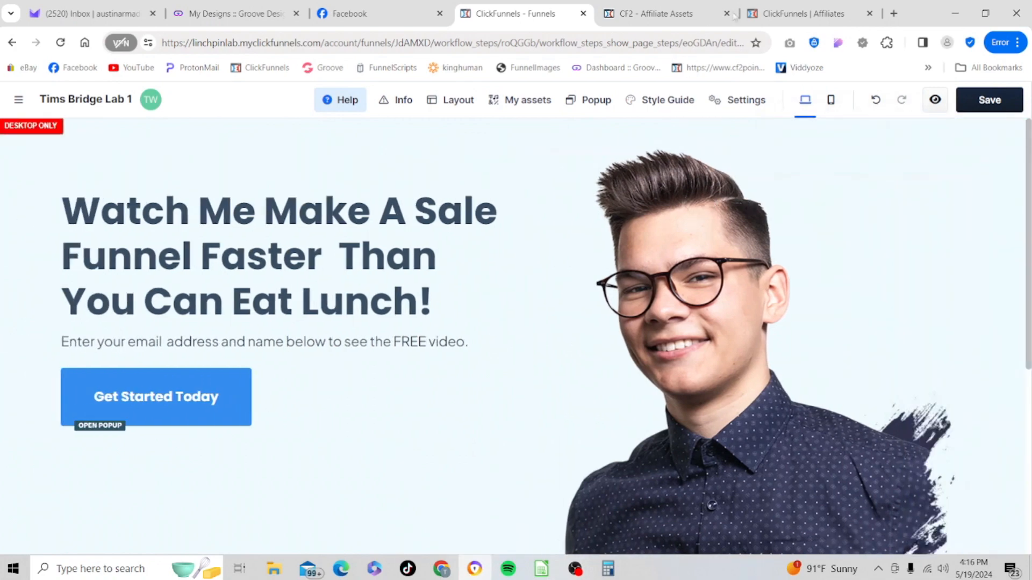
{"action": "left_click", "coordinate": [676, 16]}
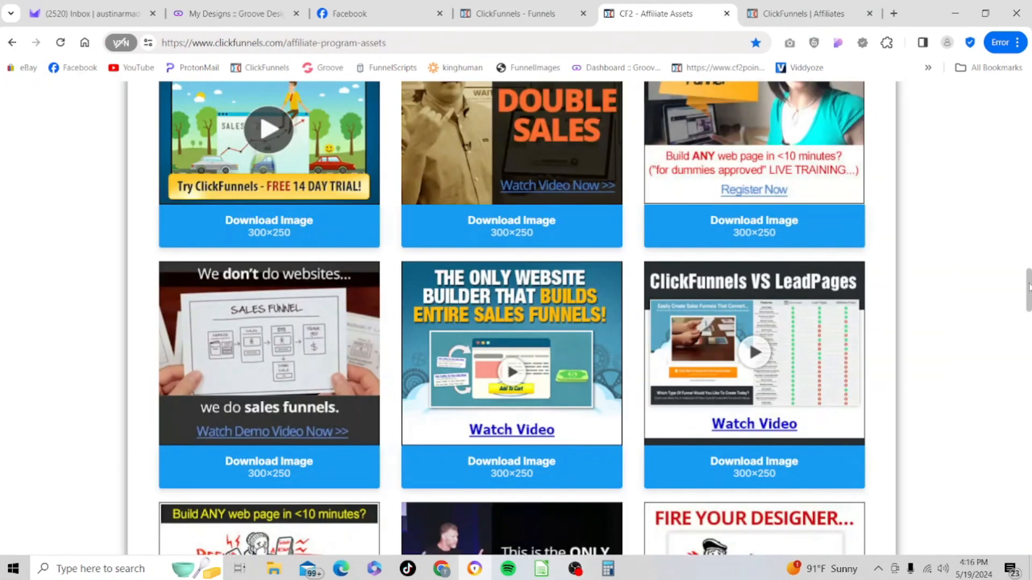
{"action": "left_click_drag", "start_coordinate": [1027, 290], "coordinate": [1025, 132]}
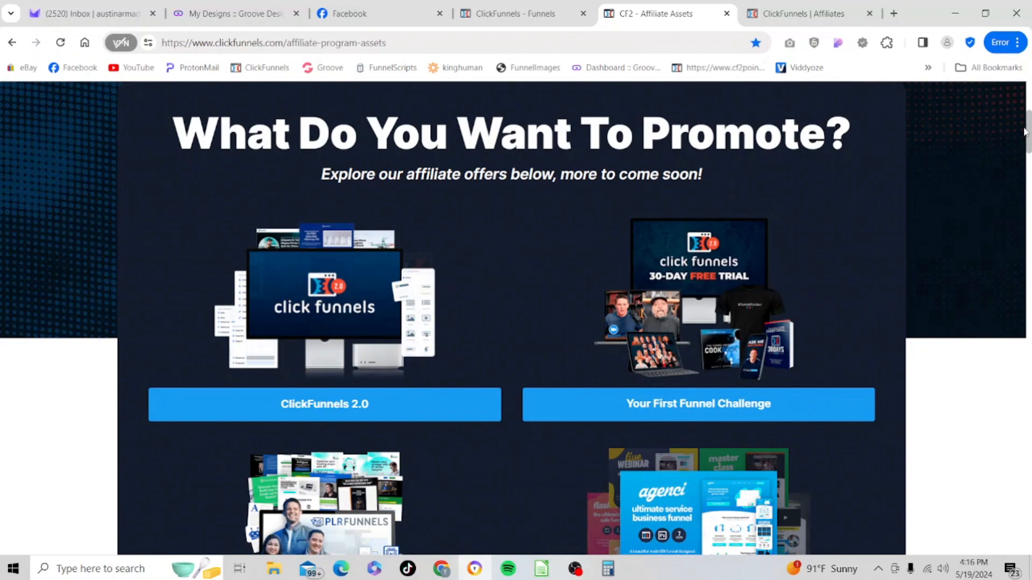
{"action": "key", "text": "ctrl+shift+Tab"}
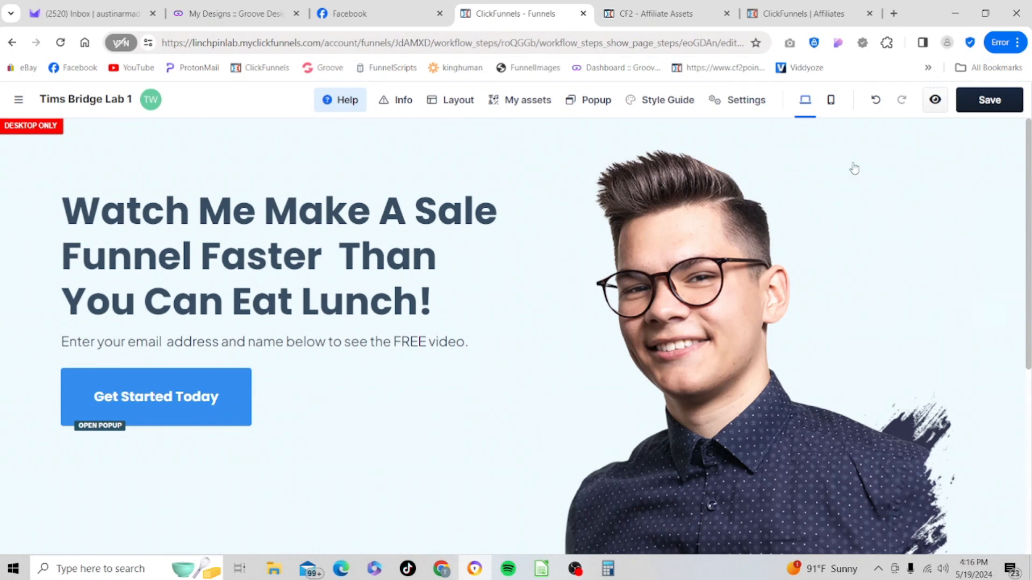
Replace the hero image with the "The only website builder that builds entire sales funnels!" banner from the image gallery
{"action": "left_click", "coordinate": [851, 159]}
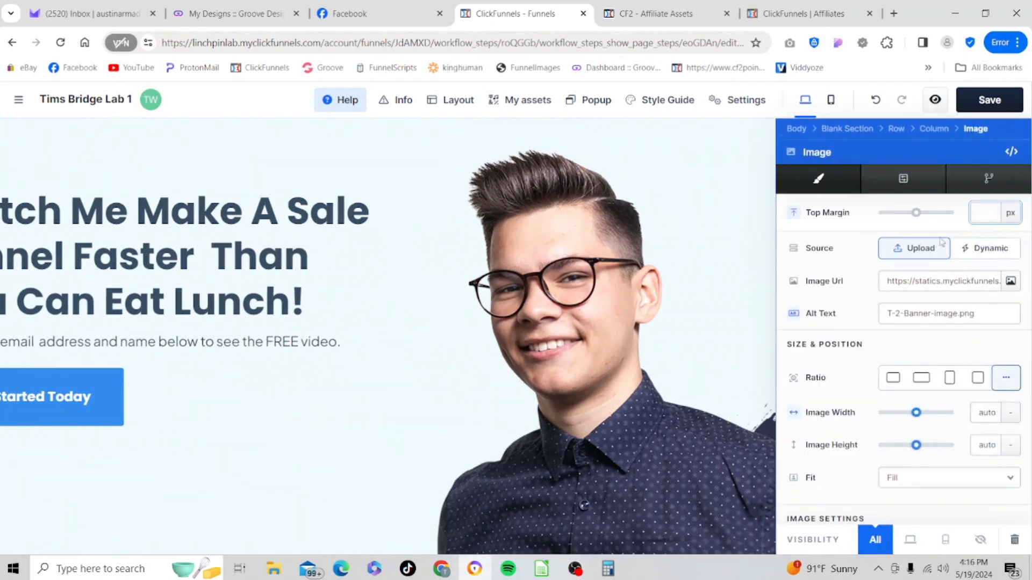
{"action": "scroll", "coordinate": [948, 333], "scroll_direction": "down", "scroll_amount": 5}
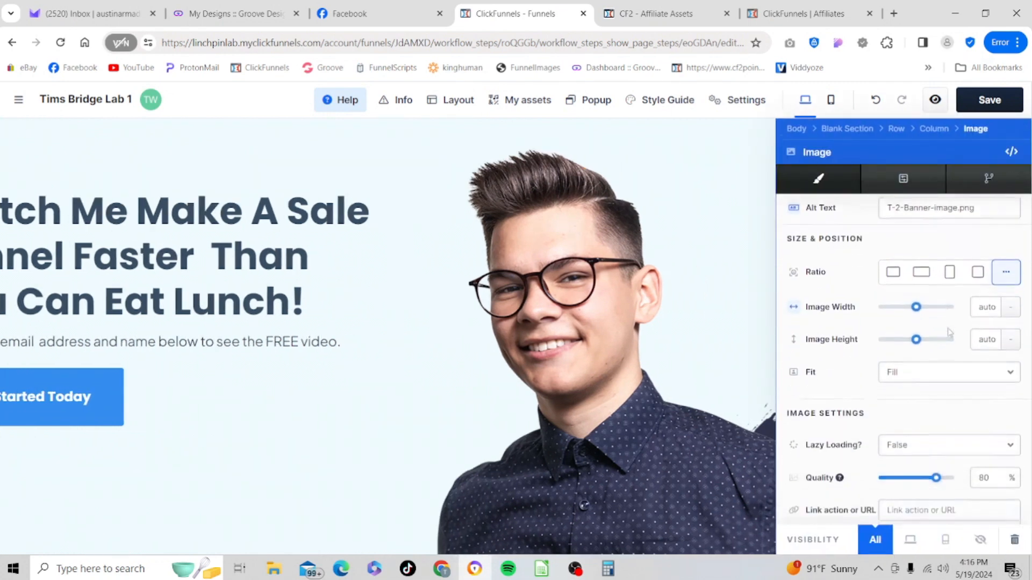
{"action": "scroll", "coordinate": [949, 334], "scroll_direction": "down", "scroll_amount": 1}
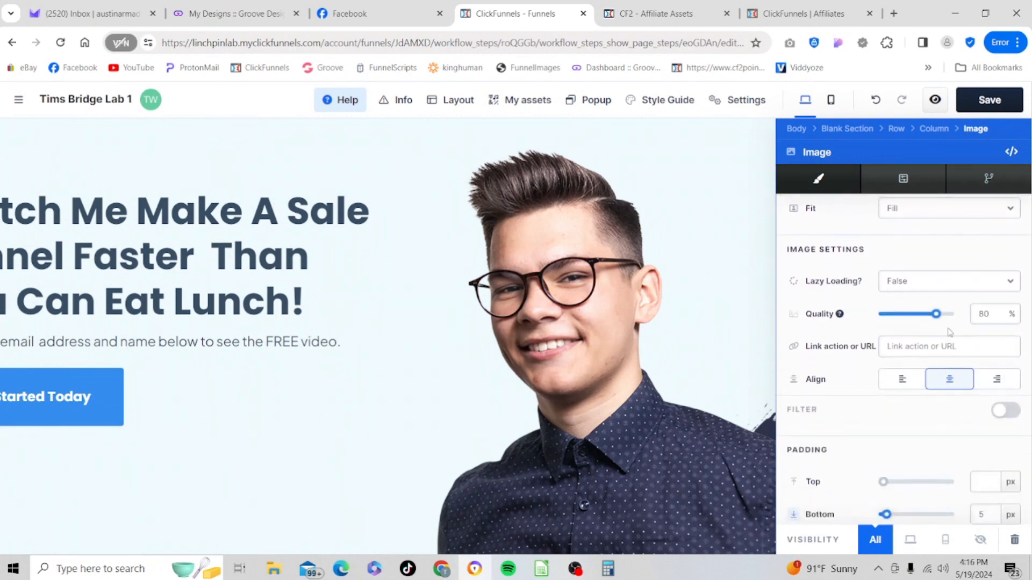
{"action": "scroll", "coordinate": [949, 332], "scroll_direction": "up", "scroll_amount": 5}
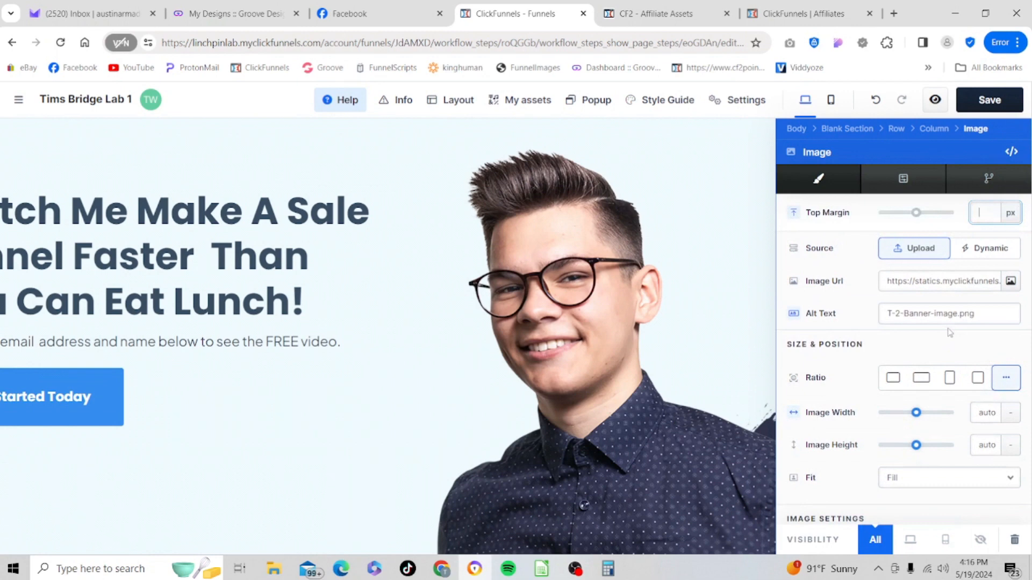
{"action": "left_click", "coordinate": [1009, 283]}
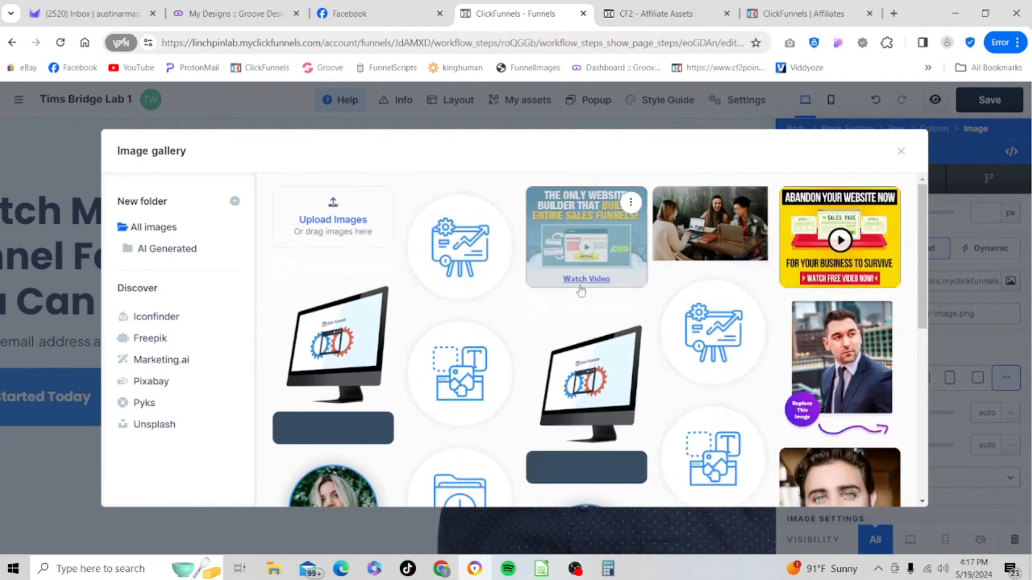
{"action": "left_click", "coordinate": [591, 221]}
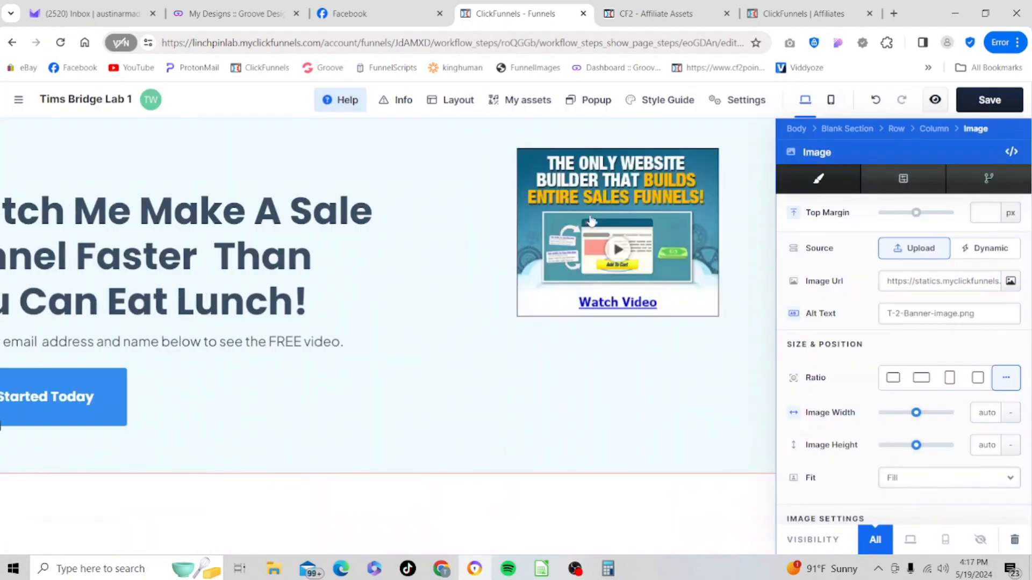
Set the banner image's width to 429 px, close its settings, and save the page
{"action": "left_click", "coordinate": [1010, 412]}
{"action": "left_click", "coordinate": [1013, 430]}
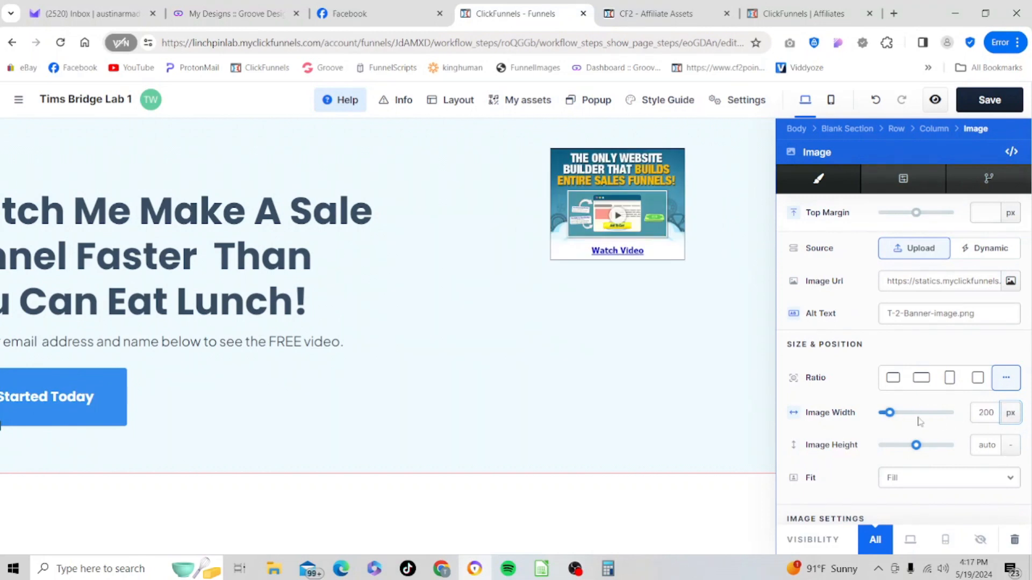
{"action": "left_click_drag", "start_coordinate": [894, 414], "coordinate": [898, 419]}
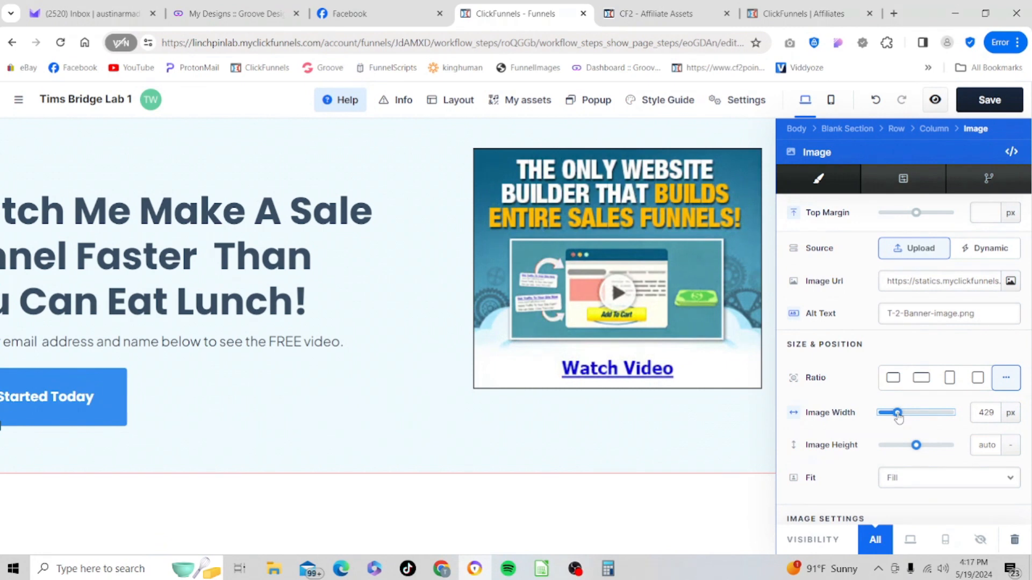
{"action": "left_click", "coordinate": [635, 447]}
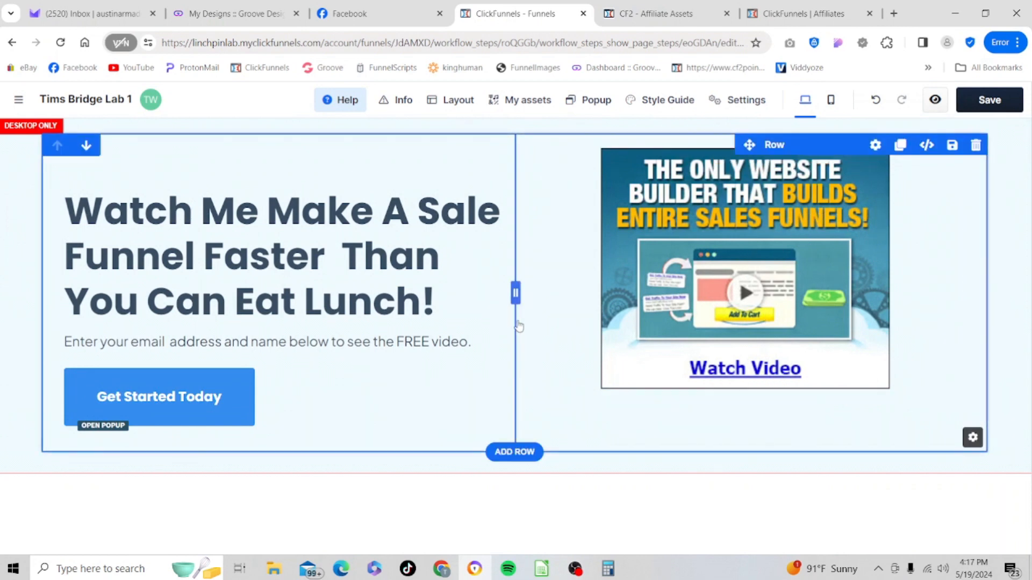
{"action": "left_click", "coordinate": [985, 106]}
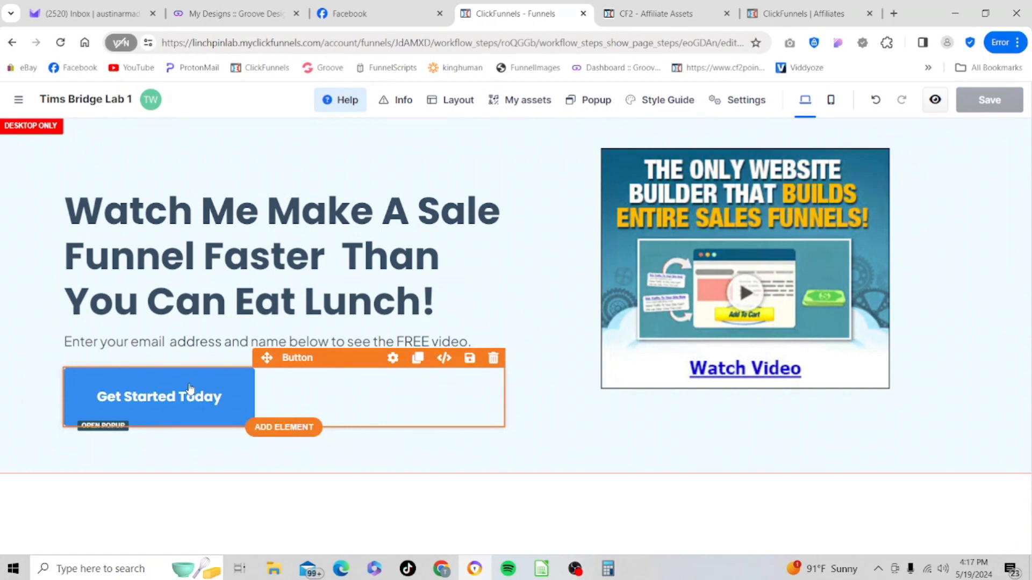
Show the page's popup to review its opt-in form, and close it
{"action": "left_click", "coordinate": [592, 100]}
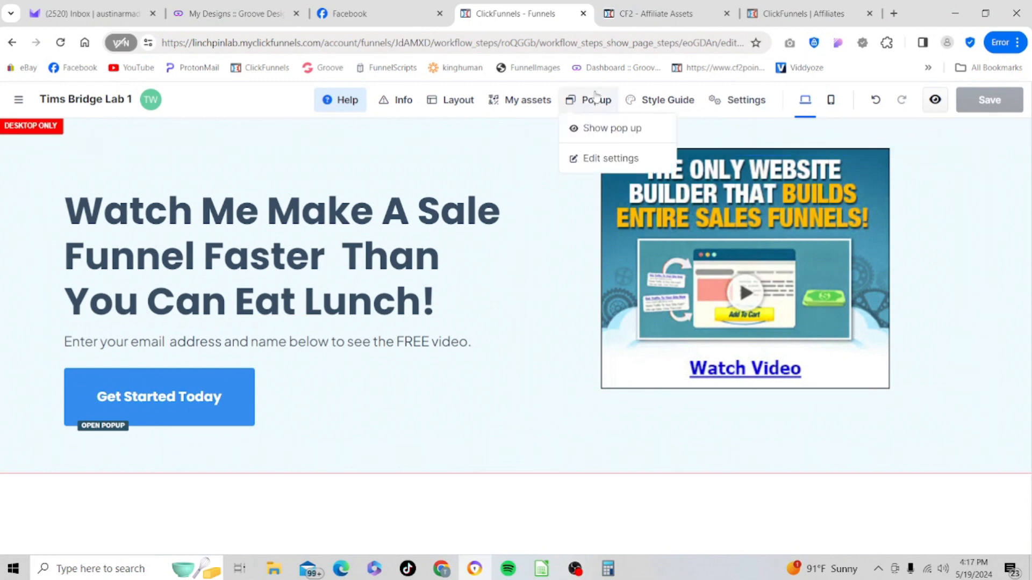
{"action": "left_click", "coordinate": [600, 132]}
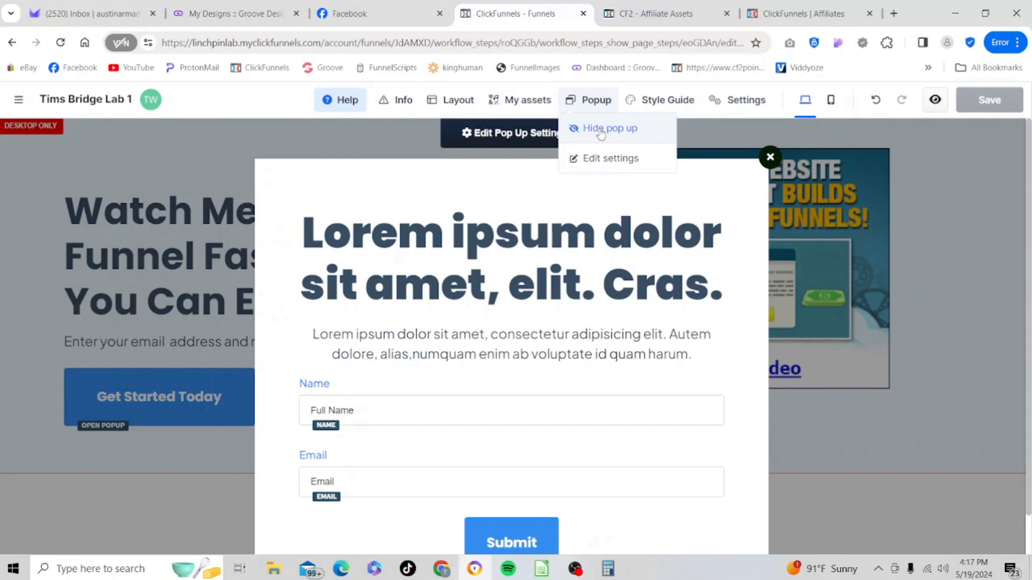
{"action": "left_click", "coordinate": [770, 159]}
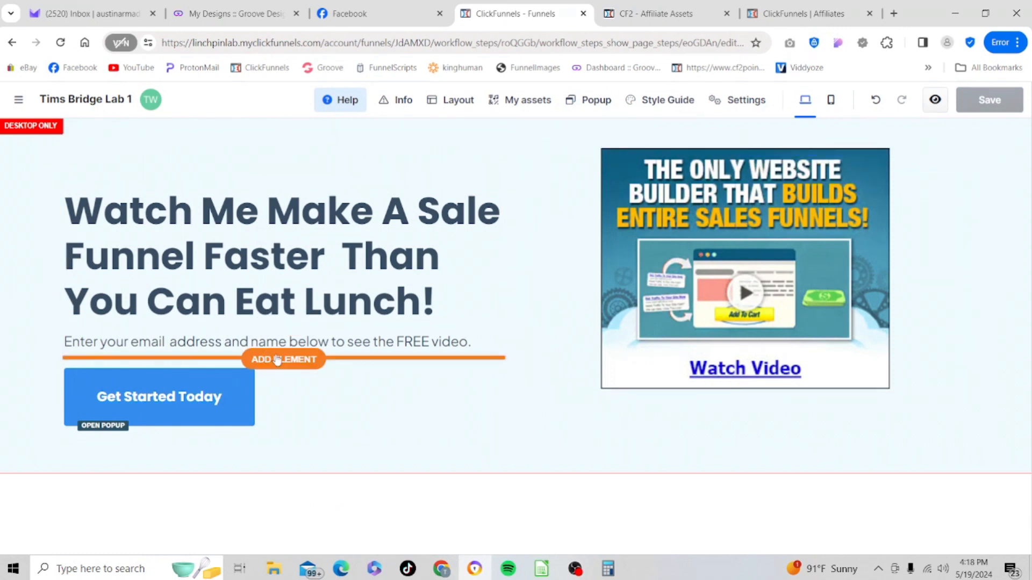
Add an email Input element between the "Enter your email address and name" line and the button
{"action": "left_click", "coordinate": [277, 360]}
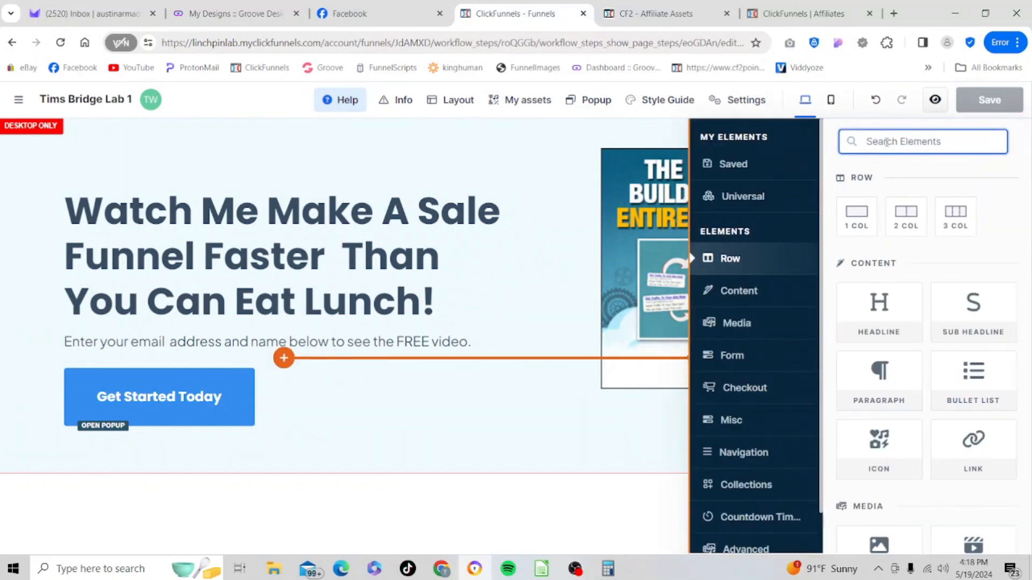
{"action": "type", "text": "inpu"}
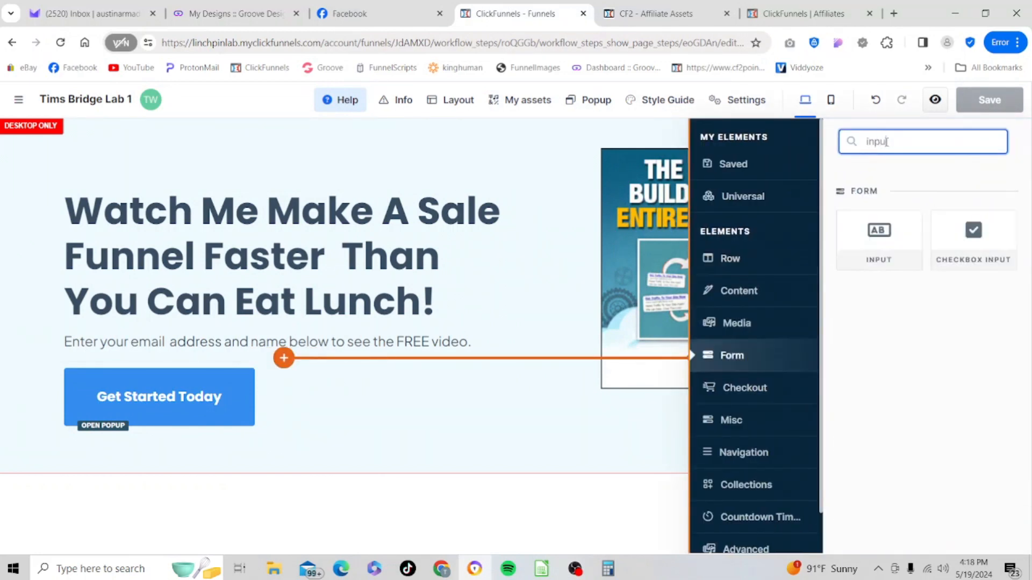
{"action": "type", "text": "t"}
{"action": "left_click", "coordinate": [879, 237]}
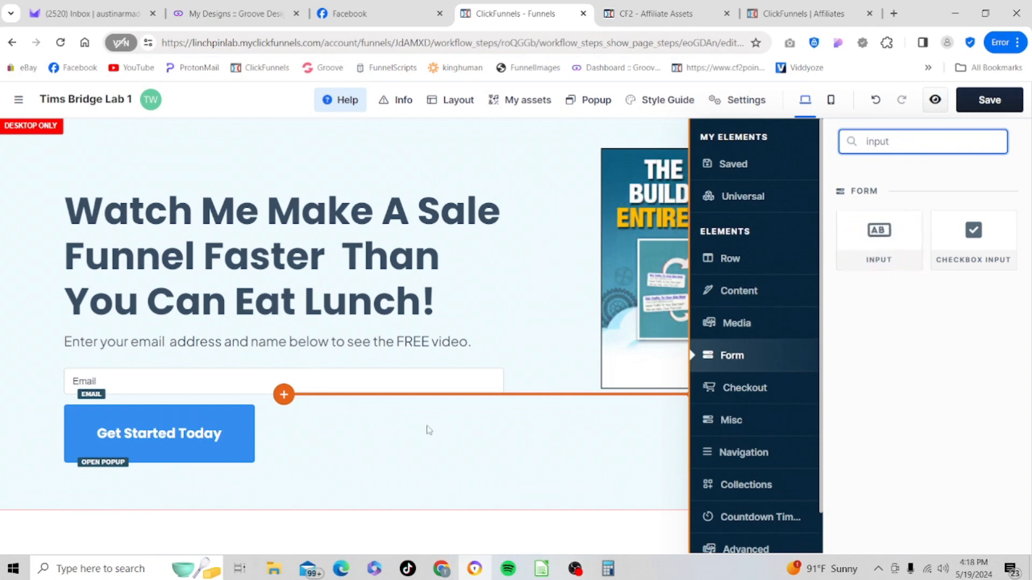
{"action": "left_click", "coordinate": [476, 359]}
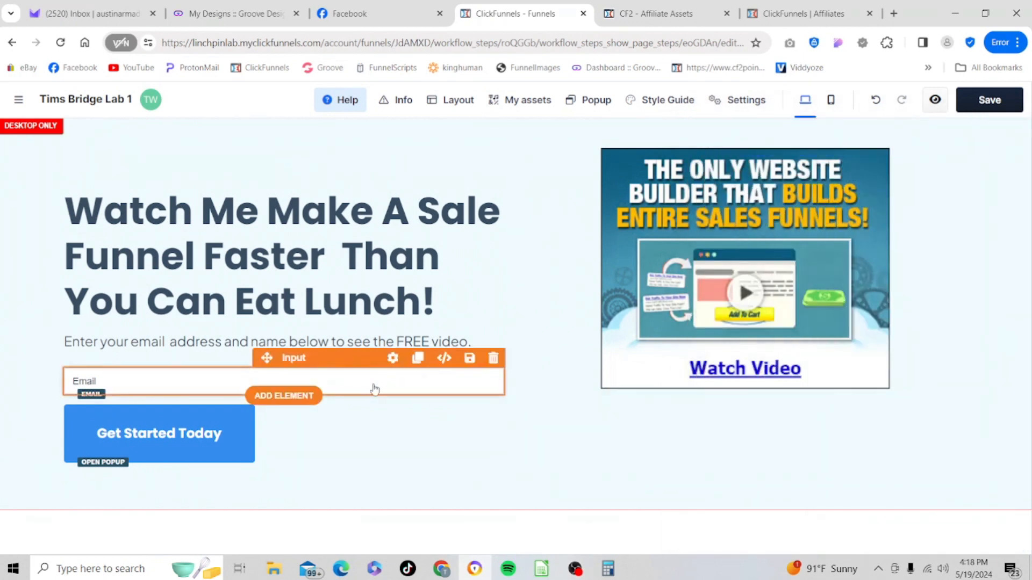
Clone the email input and set the upper copy's input type to First Name
{"action": "left_click", "coordinate": [417, 360]}
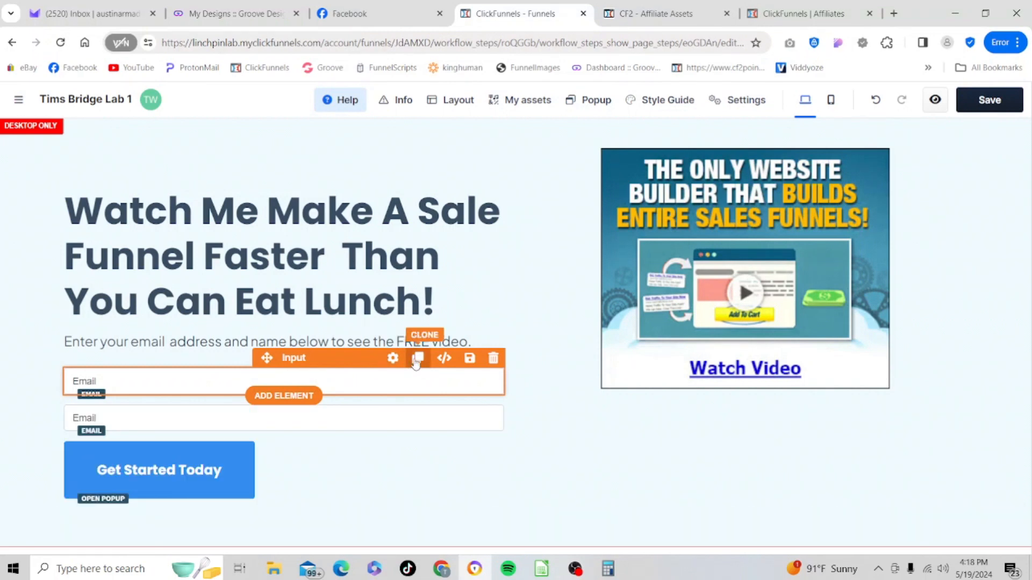
{"action": "left_click", "coordinate": [335, 385]}
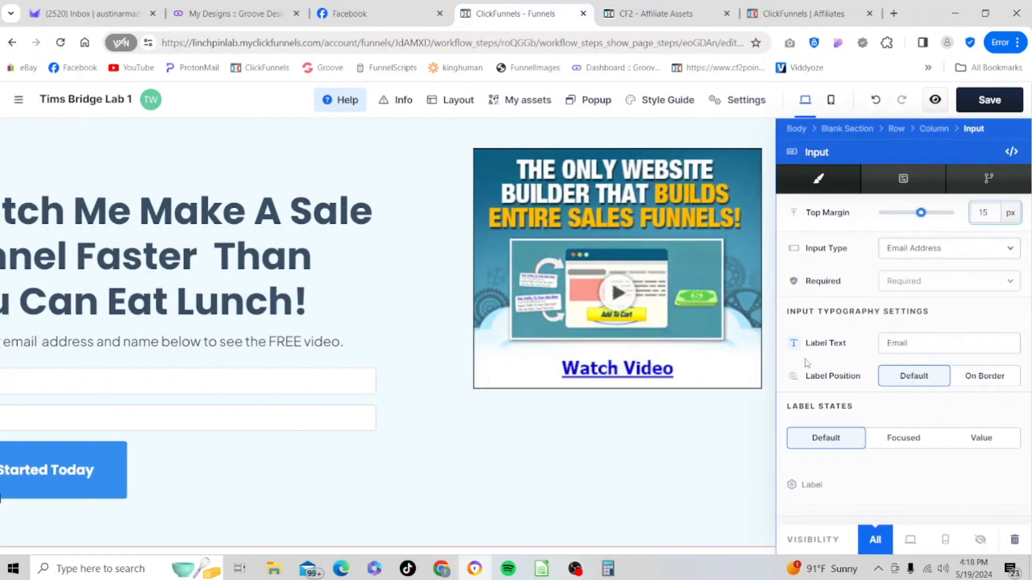
{"action": "left_click", "coordinate": [1012, 250]}
{"action": "left_click", "coordinate": [907, 287]}
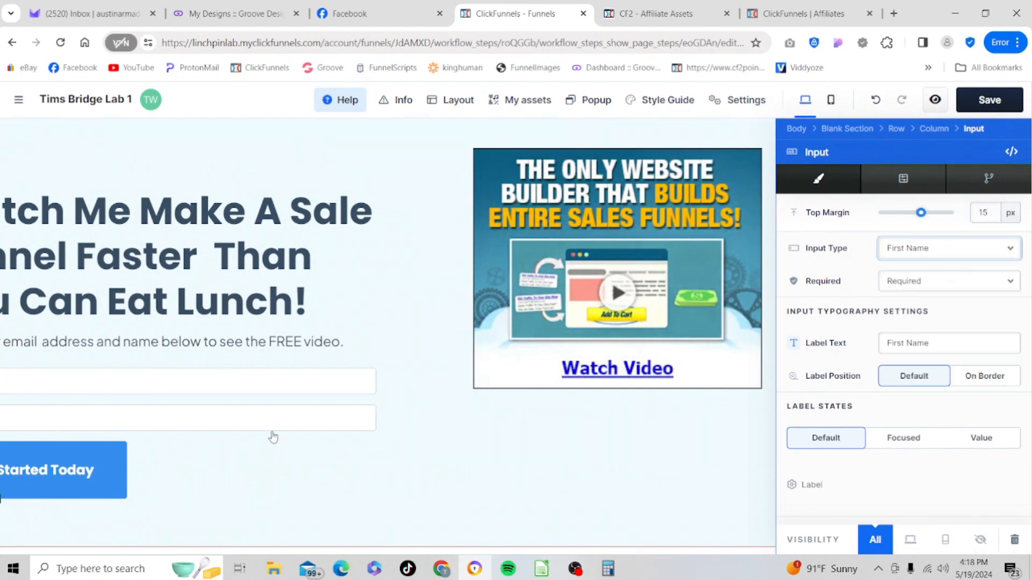
{"action": "left_click", "coordinate": [402, 350]}
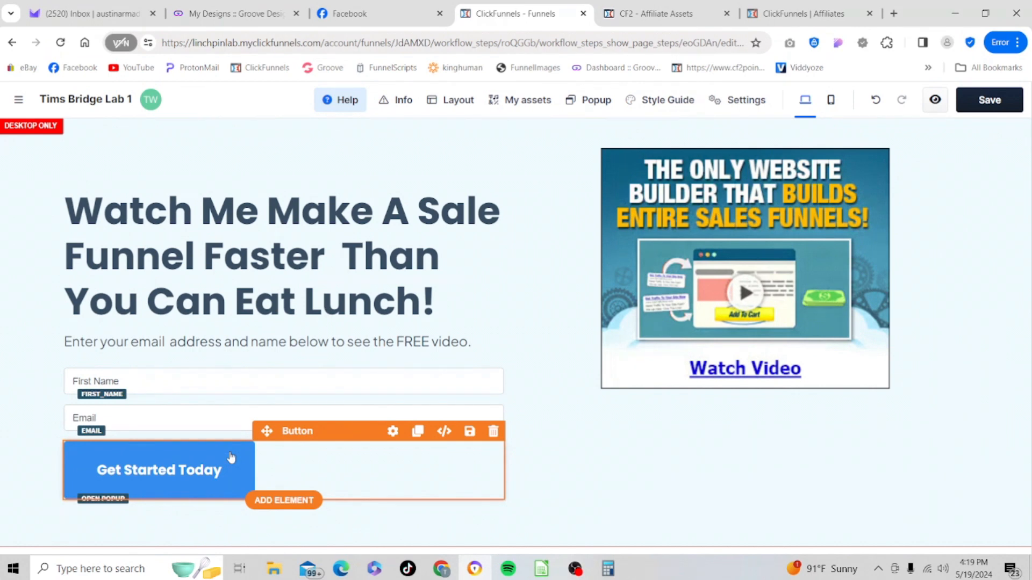
Change the "Get Started Today" button's text to "Click To See Video!"
{"action": "left_click", "coordinate": [393, 432]}
{"action": "left_click", "coordinate": [976, 277]}
{"action": "key", "text": "BackSpace"}
{"action": "key", "text": "BackSpace"}
{"action": "key", "text": "BackSpace"}
{"action": "key", "text": "BackSpace"}
{"action": "key", "text": "BackSpace"}
{"action": "key", "text": "BackSpace"}
{"action": "key", "text": "BackSpace"}
{"action": "key", "text": "BackSpace"}
{"action": "key", "text": "BackSpace"}
{"action": "key", "text": "BackSpace"}
{"action": "key", "text": "BackSpace"}
{"action": "key", "text": "BackSpace"}
{"action": "key", "text": "BackSpace"}
{"action": "key", "text": "BackSpace"}
{"action": "key", "text": "BackSpace"}
{"action": "key", "text": "BackSpace"}
{"action": "key", "text": "BackSpace"}
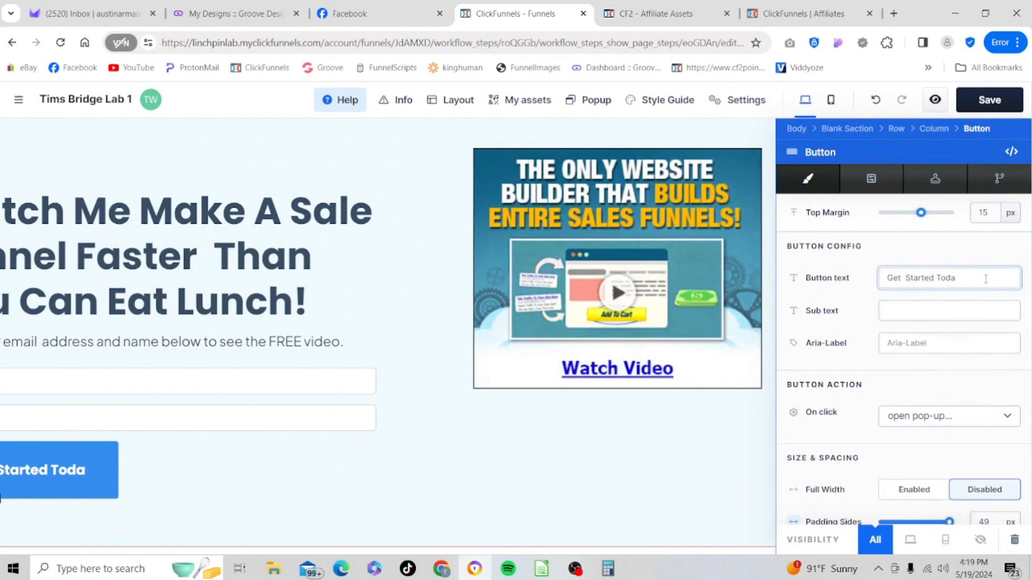
{"action": "type", "text": "Clcik"}
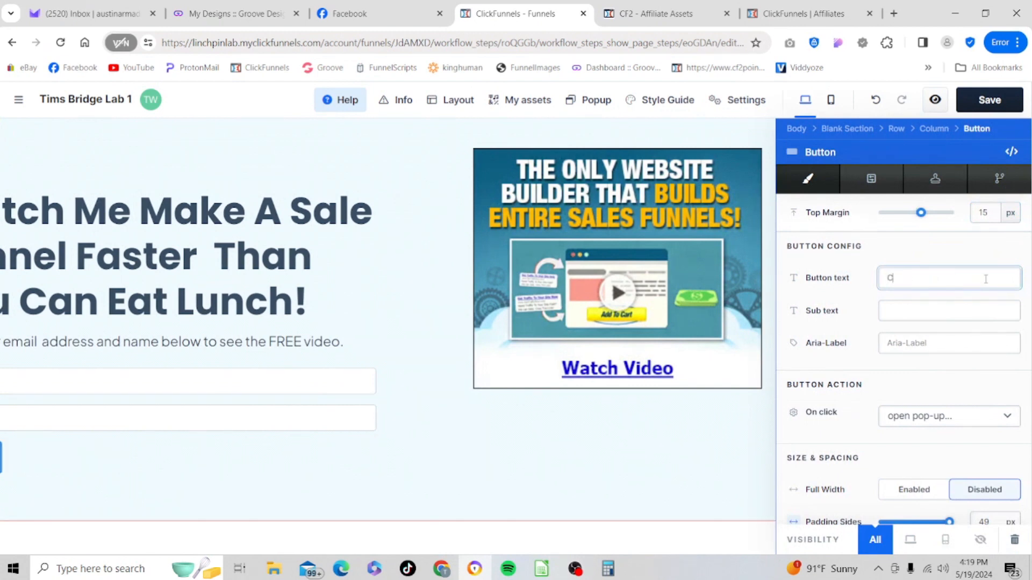
{"action": "key", "text": "BackSpace"}
{"action": "key", "text": "BackSpace"}
{"action": "key", "text": "BackSpace"}
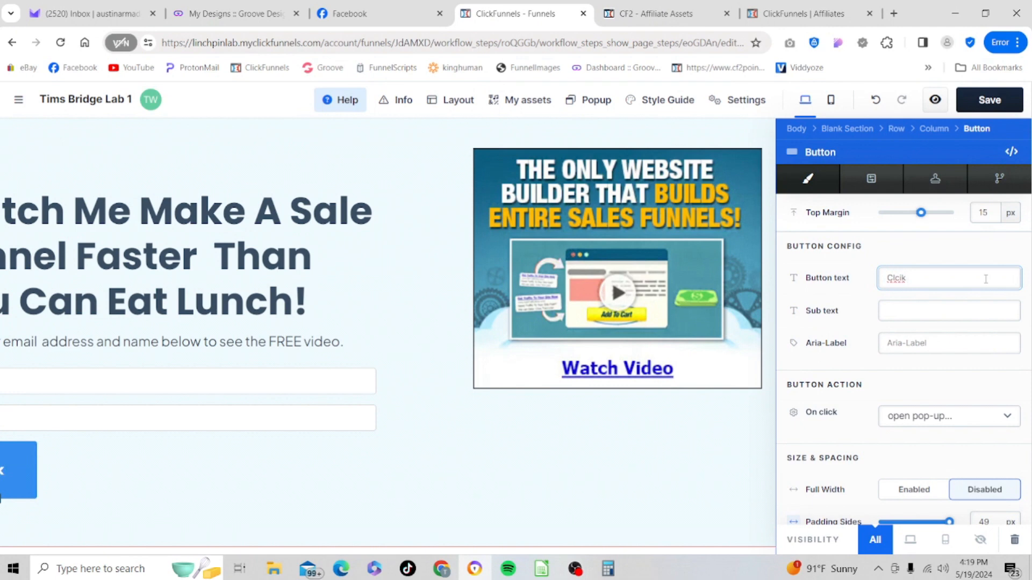
{"action": "type", "text": "ic"}
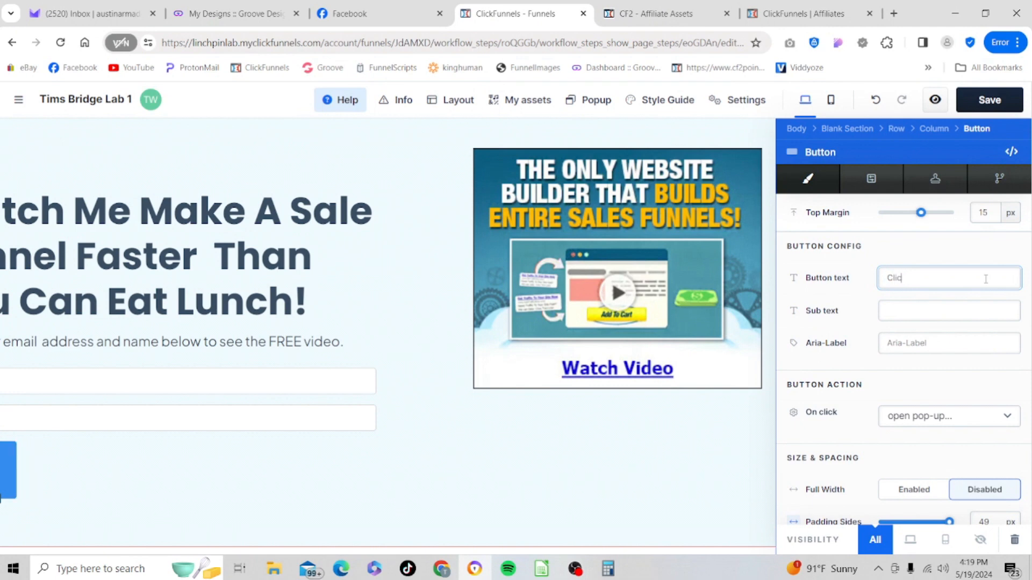
{"action": "type", "text": "k T"}
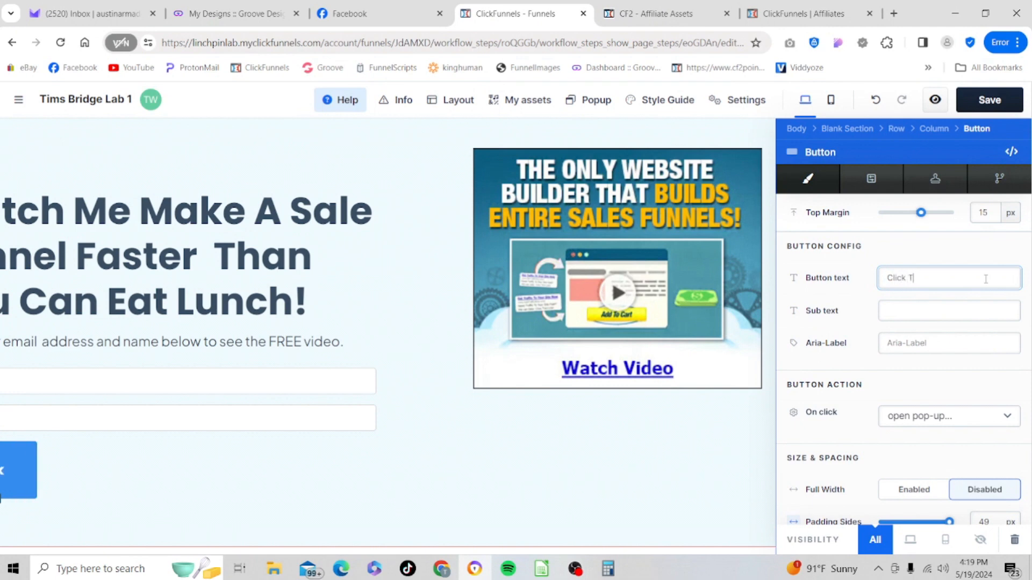
{"action": "type", "text": "o See Video"}
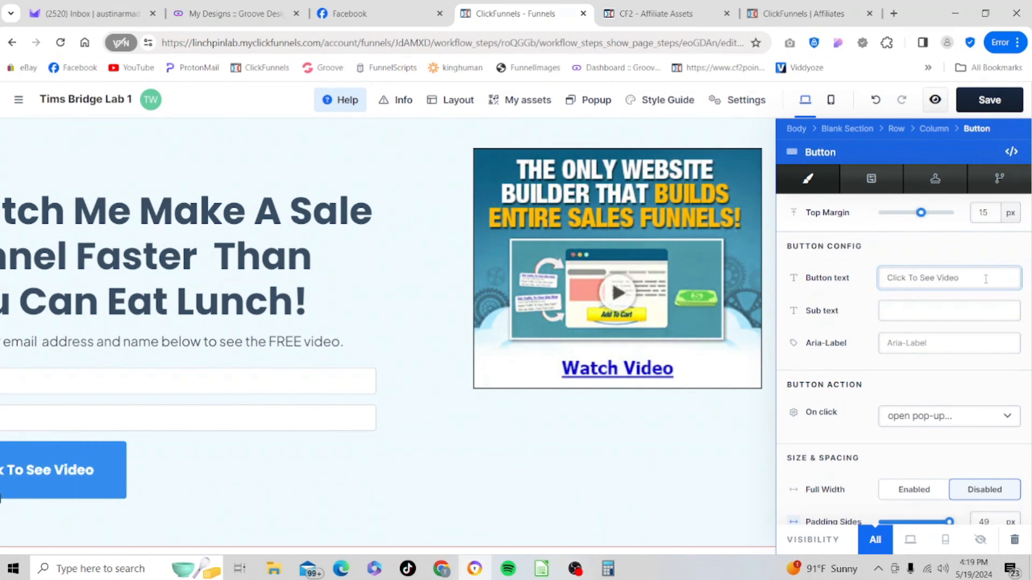
{"action": "type", "text": "!"}
Copy the ClickFunnels 2.0 Trial affiliate link from the Affiliate center's active campaigns and return to the button's settings in the page editor
{"action": "scroll", "coordinate": [968, 275], "scroll_direction": "down", "scroll_amount": 3}
{"action": "scroll", "coordinate": [971, 272], "scroll_direction": "down", "scroll_amount": 1}
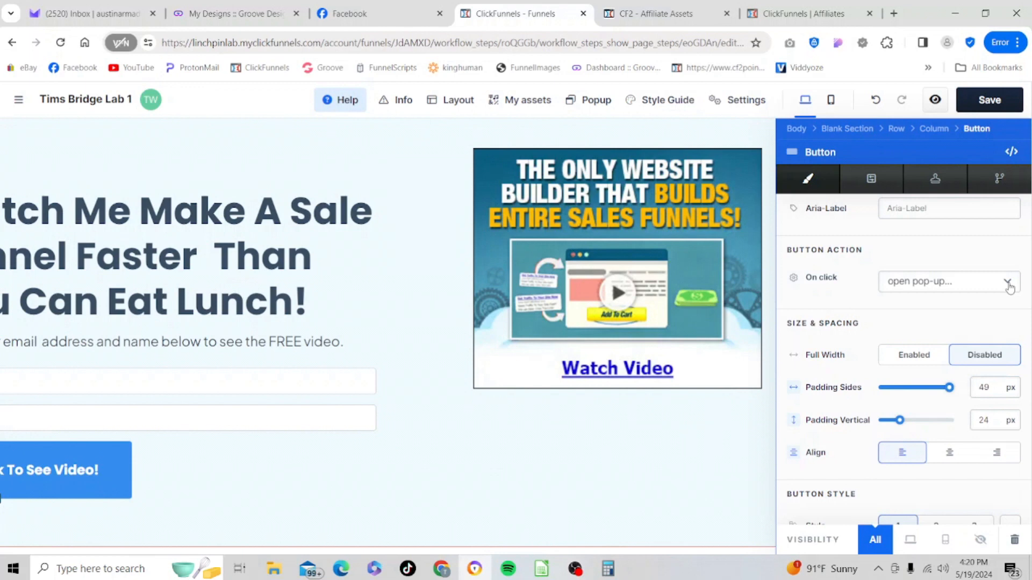
{"action": "left_click", "coordinate": [817, 23]}
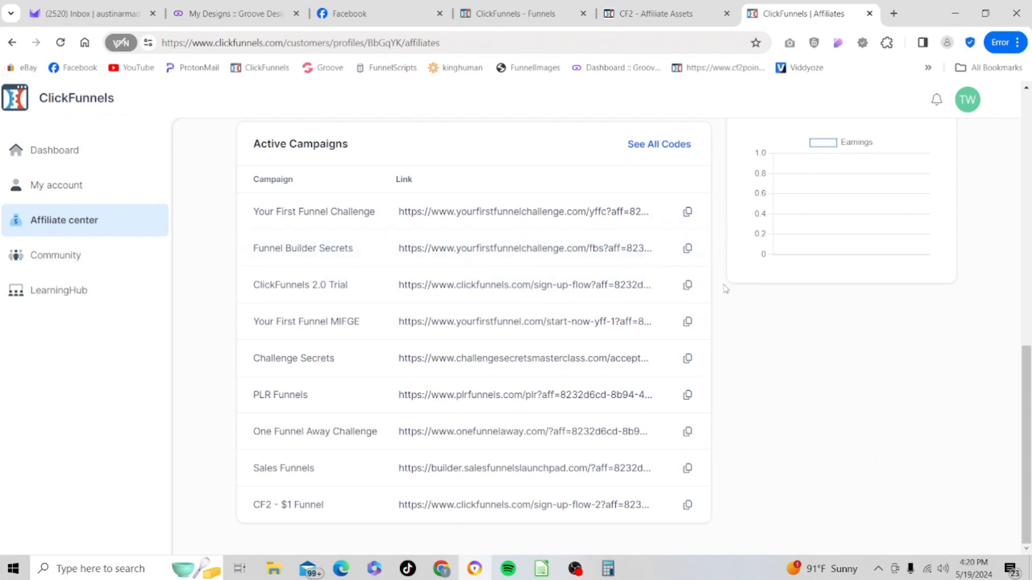
{"action": "left_click", "coordinate": [687, 286]}
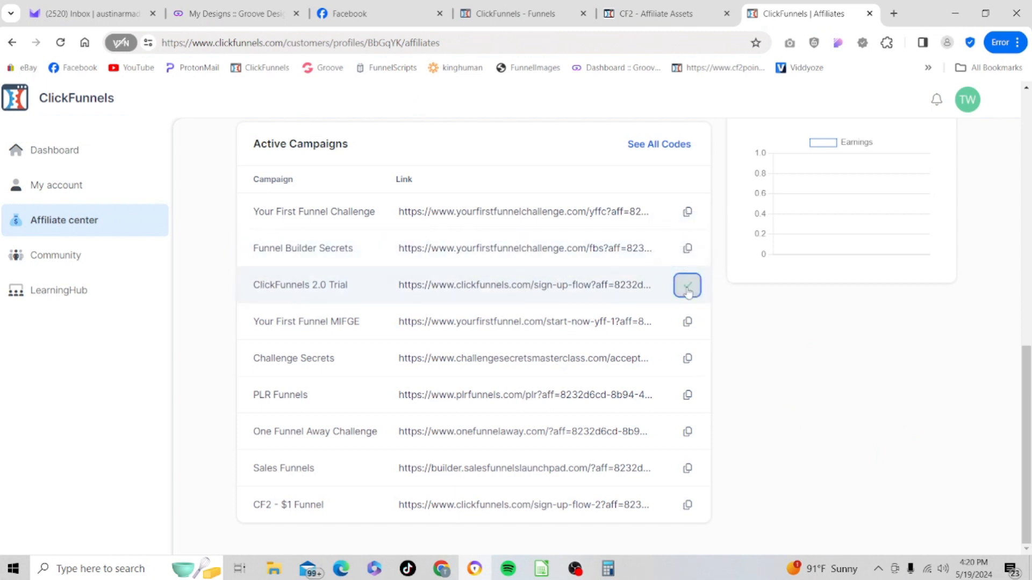
{"action": "left_click", "coordinate": [678, 13]}
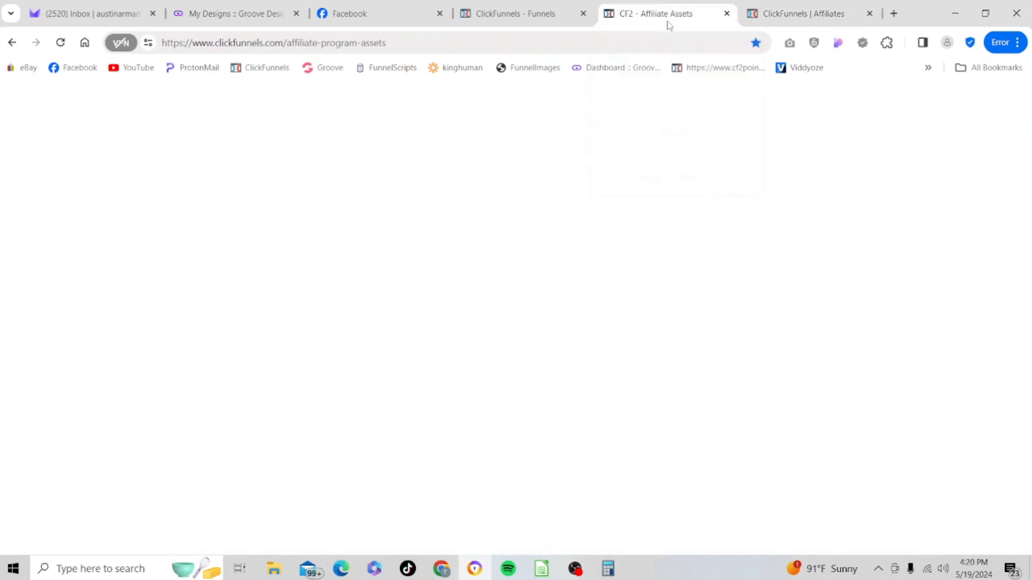
{"action": "left_click", "coordinate": [535, 21]}
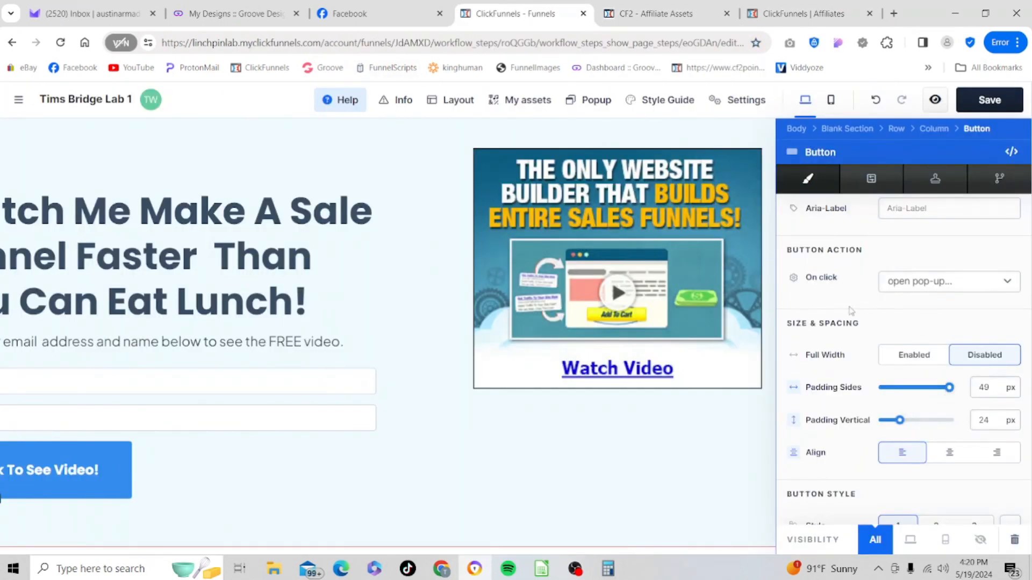
Set the button's action to submit order/form with redirect override enabled, going to the copied affiliate link on submit
{"action": "left_click", "coordinate": [1007, 286]}
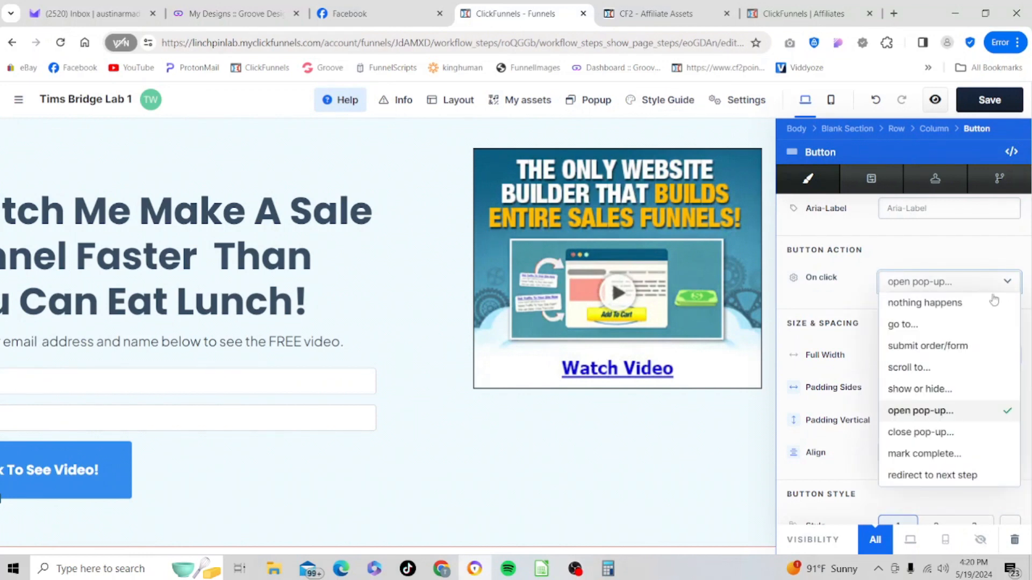
{"action": "left_click", "coordinate": [903, 324]}
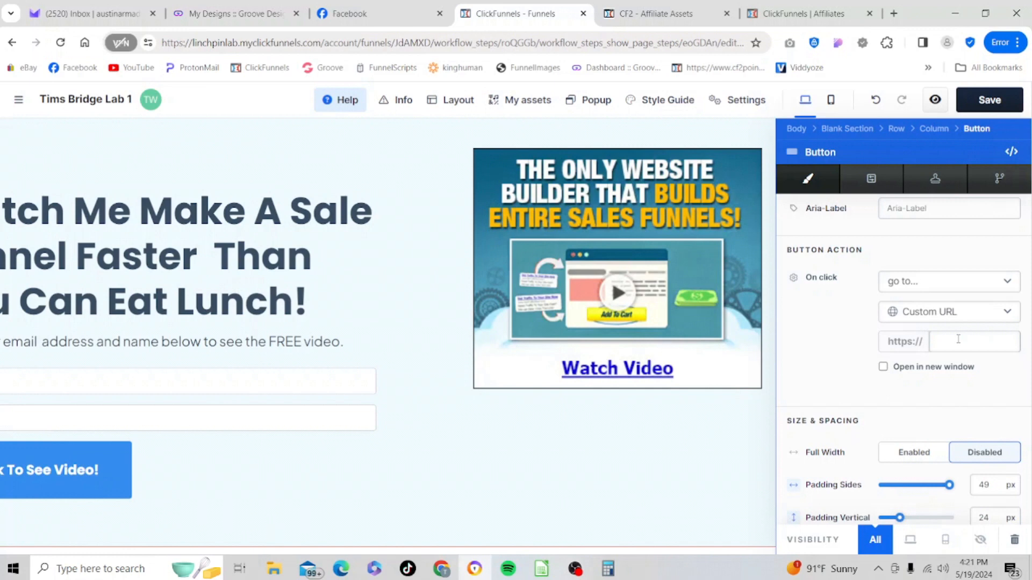
{"action": "left_click", "coordinate": [1009, 282]}
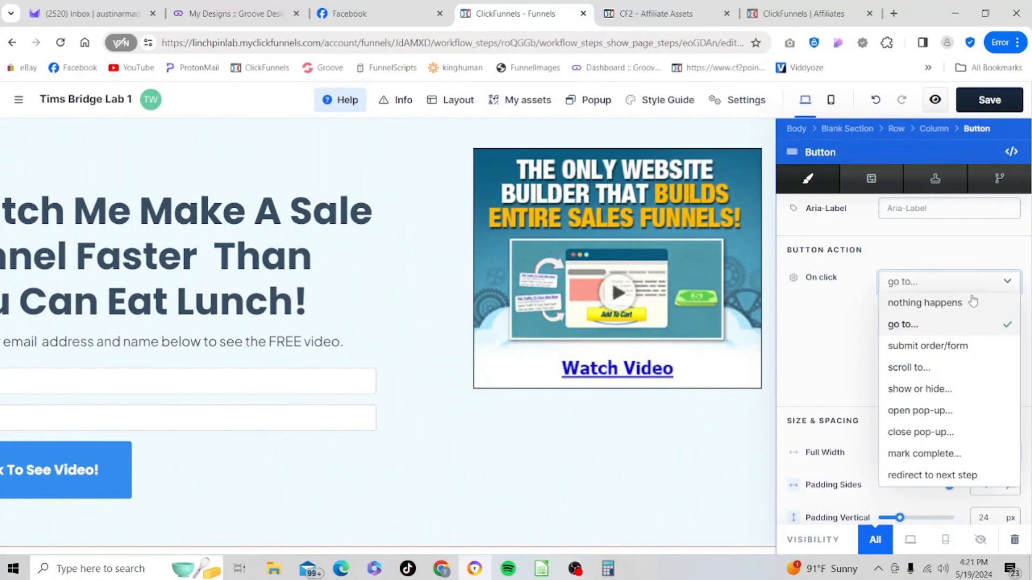
{"action": "left_click", "coordinate": [913, 347]}
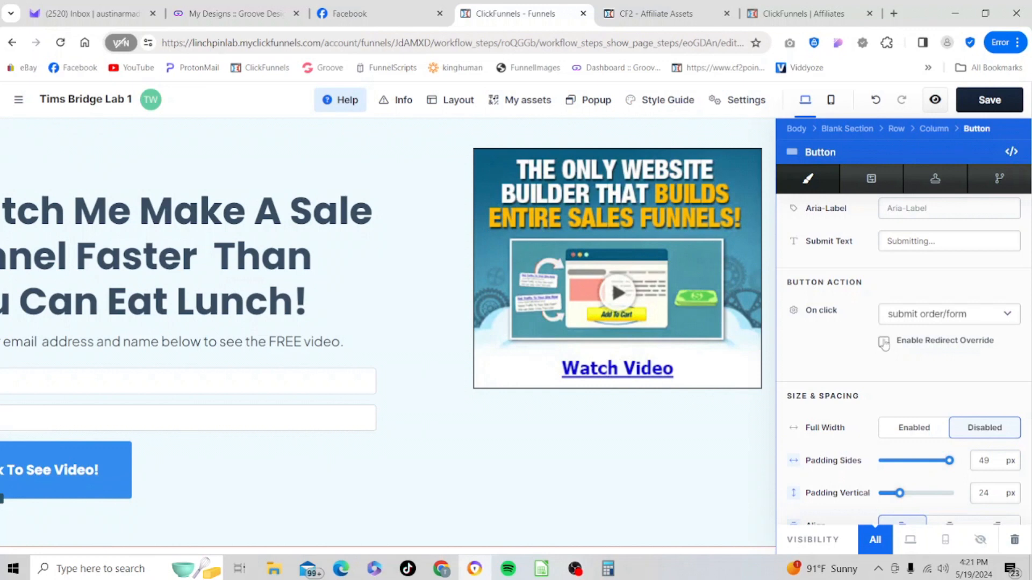
{"action": "left_click", "coordinate": [883, 342]}
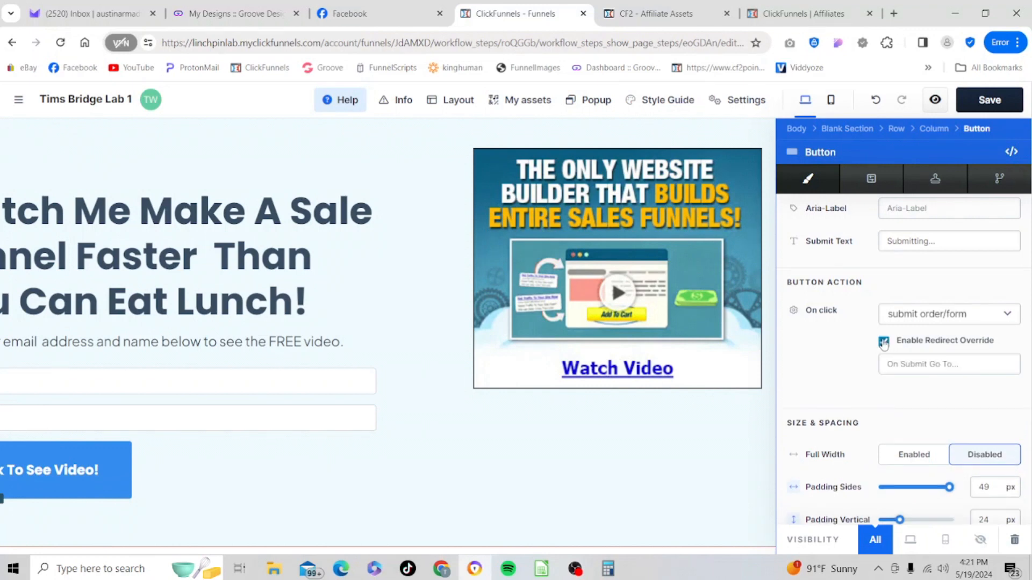
{"action": "left_click", "coordinate": [913, 368]}
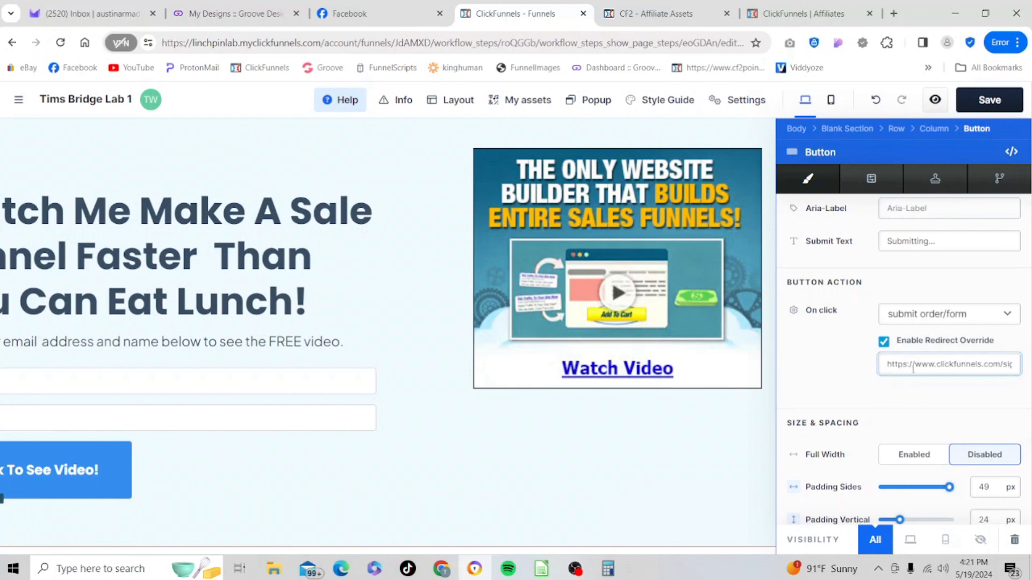
{"action": "left_click", "coordinate": [903, 396]}
{"action": "left_click", "coordinate": [640, 486]}
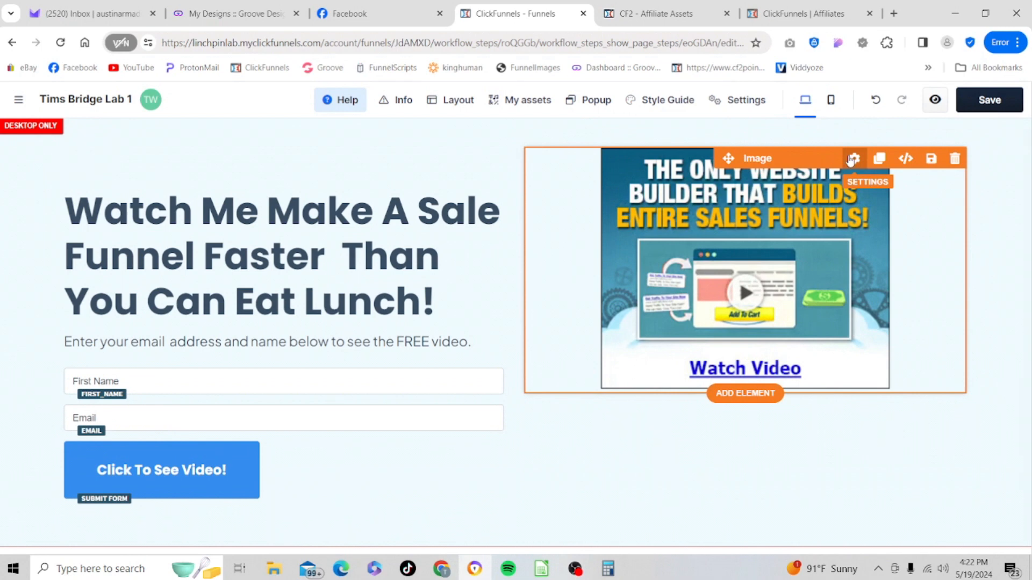
Set the banner image's top margin to 55 px and save the page
{"action": "left_click", "coordinate": [850, 160]}
{"action": "left_click_drag", "start_coordinate": [920, 218], "coordinate": [936, 222]}
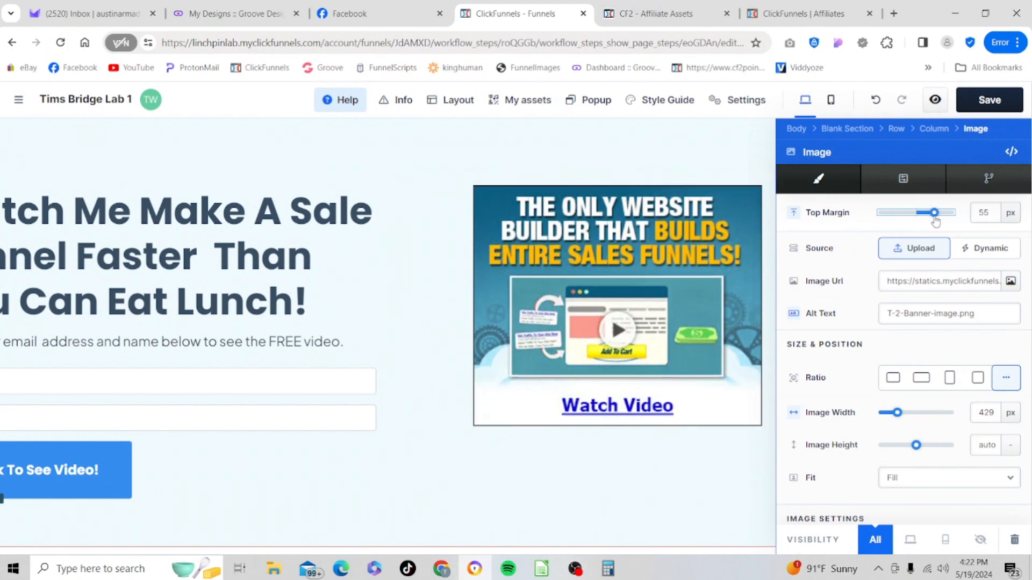
{"action": "left_click", "coordinate": [631, 514]}
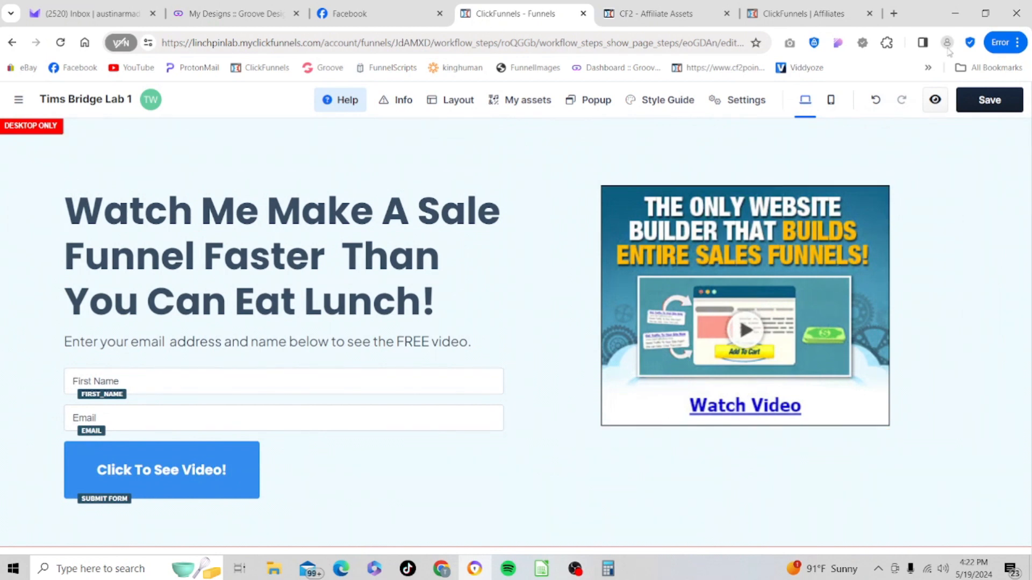
{"action": "left_click", "coordinate": [990, 108]}
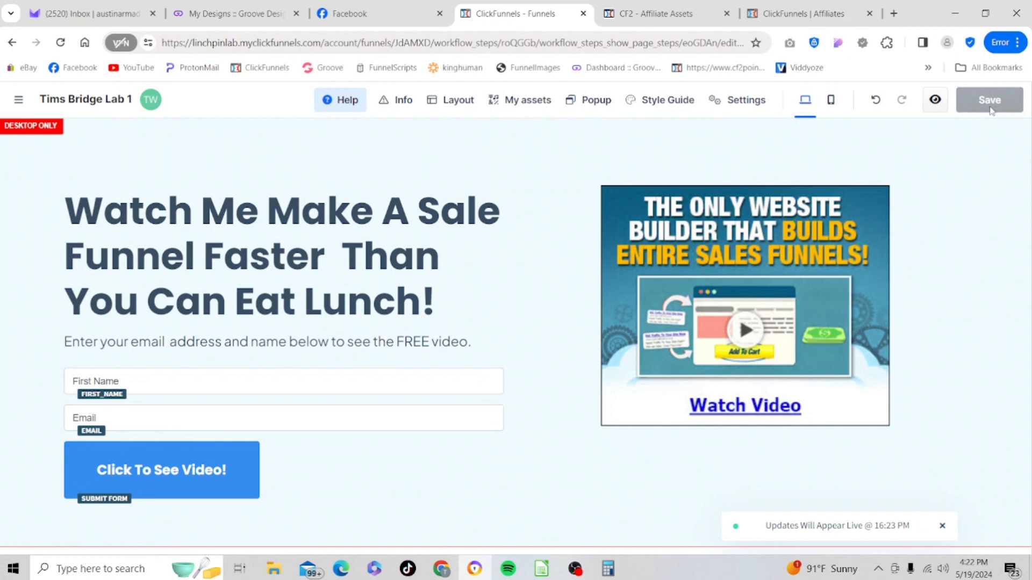
Preview the page, change the number after the plus sign in the prefilled email address, and submit the opt-in form to test its redirect
{"action": "left_click", "coordinate": [933, 102]}
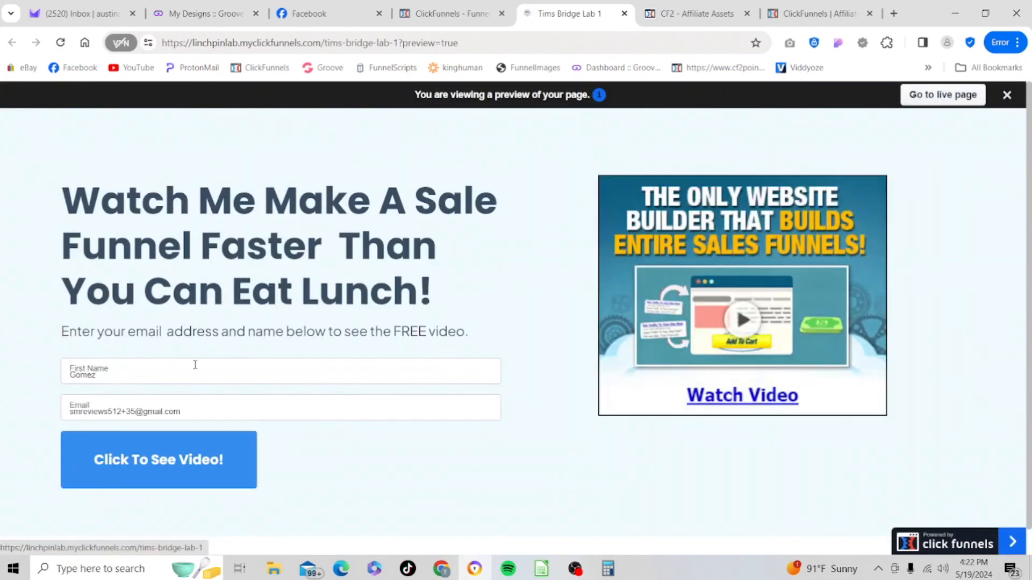
{"action": "left_click", "coordinate": [116, 374]}
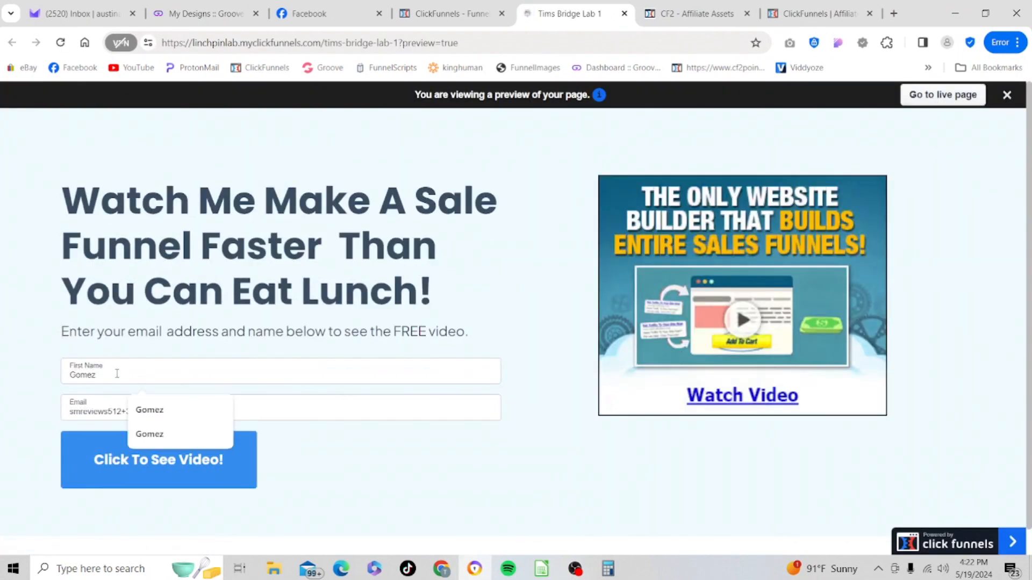
{"action": "left_click", "coordinate": [248, 406]}
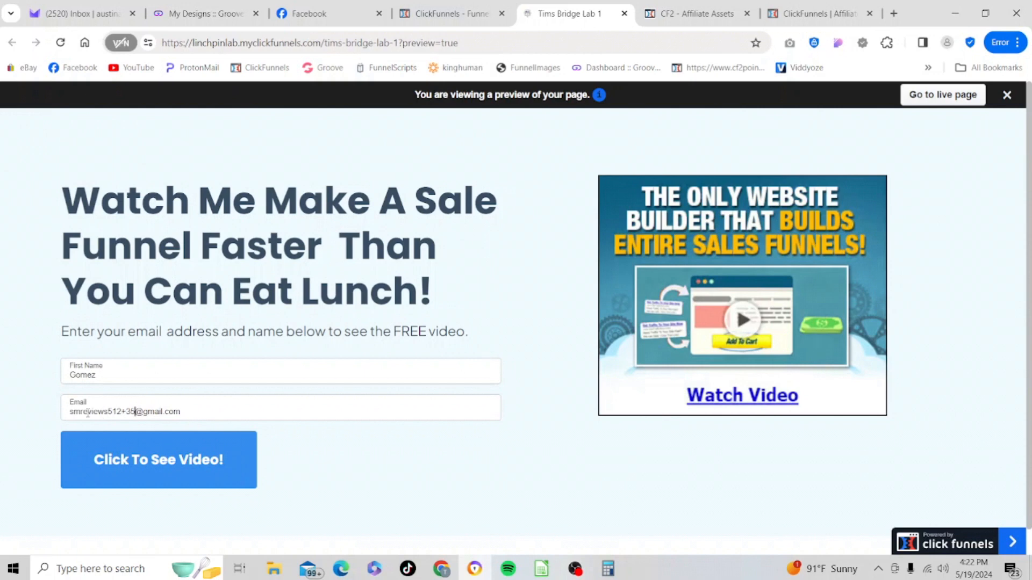
{"action": "left_click", "coordinate": [69, 411]}
{"action": "left_click_drag", "start_coordinate": [121, 411], "coordinate": [69, 409]}
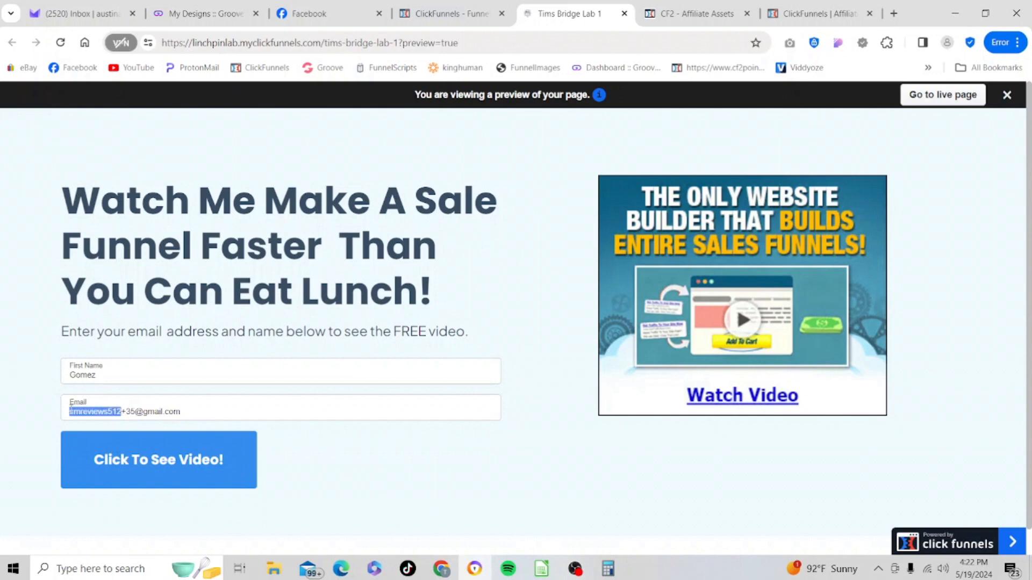
{"action": "left_click", "coordinate": [209, 410]}
{"action": "left_click", "coordinate": [137, 411]}
{"action": "key", "text": "BackSpace"}
{"action": "key", "text": "BackSpace"}
{"action": "type", "text": "27"}
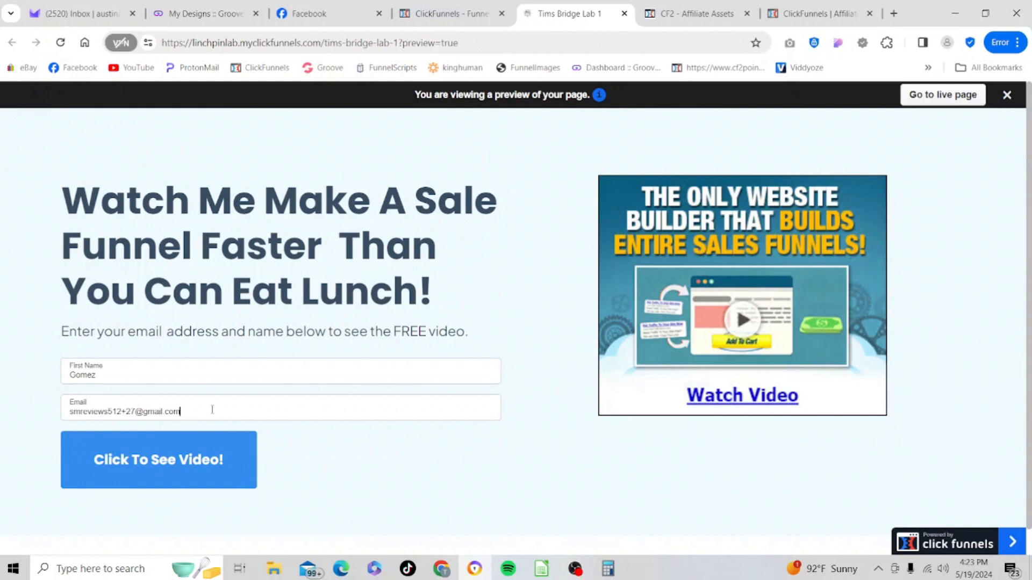
{"action": "left_click", "coordinate": [183, 464]}
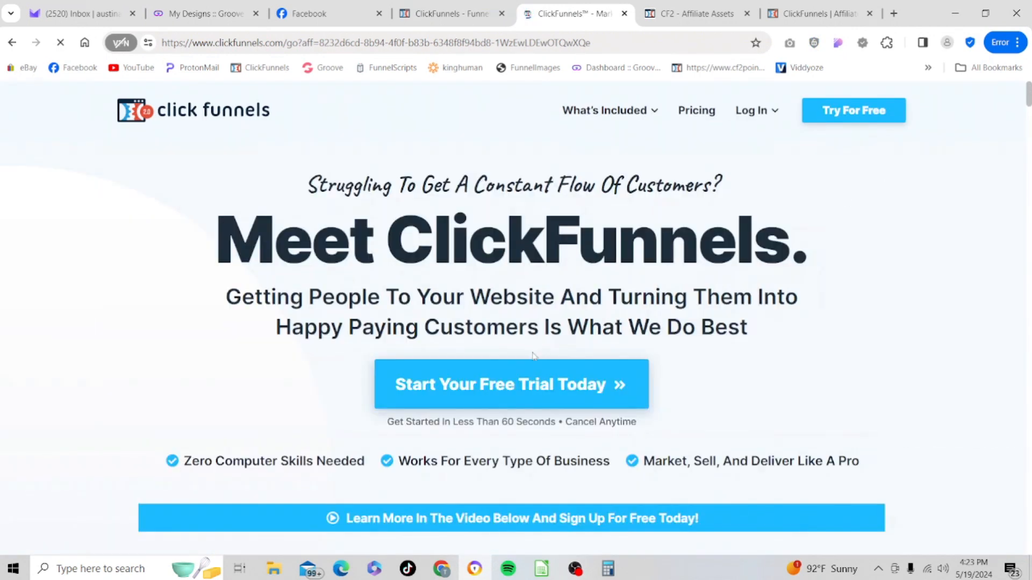
Look over the ClickFunnels sales page reached through the redirect, from the headline to the testimonials, and close its browser tab
{"action": "scroll", "coordinate": [878, 287], "scroll_direction": "down", "scroll_amount": 4}
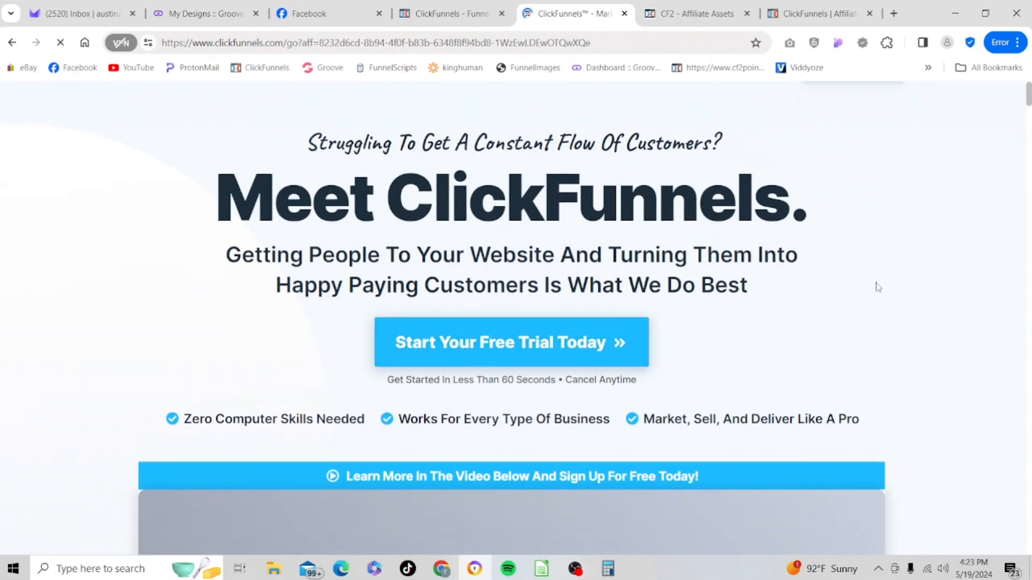
{"action": "scroll", "coordinate": [878, 288], "scroll_direction": "down", "scroll_amount": 8}
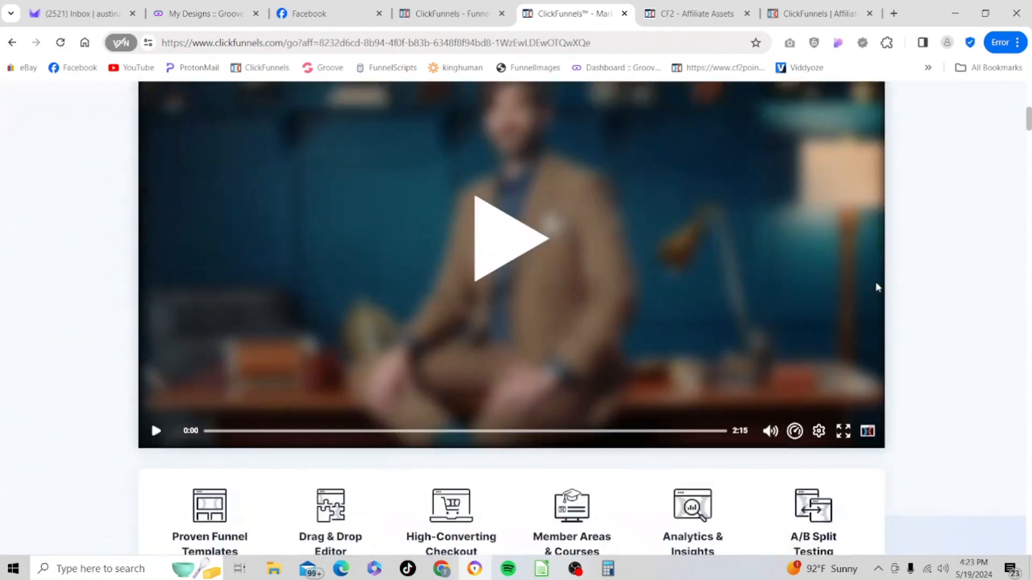
{"action": "scroll", "coordinate": [876, 284], "scroll_direction": "down", "scroll_amount": 8}
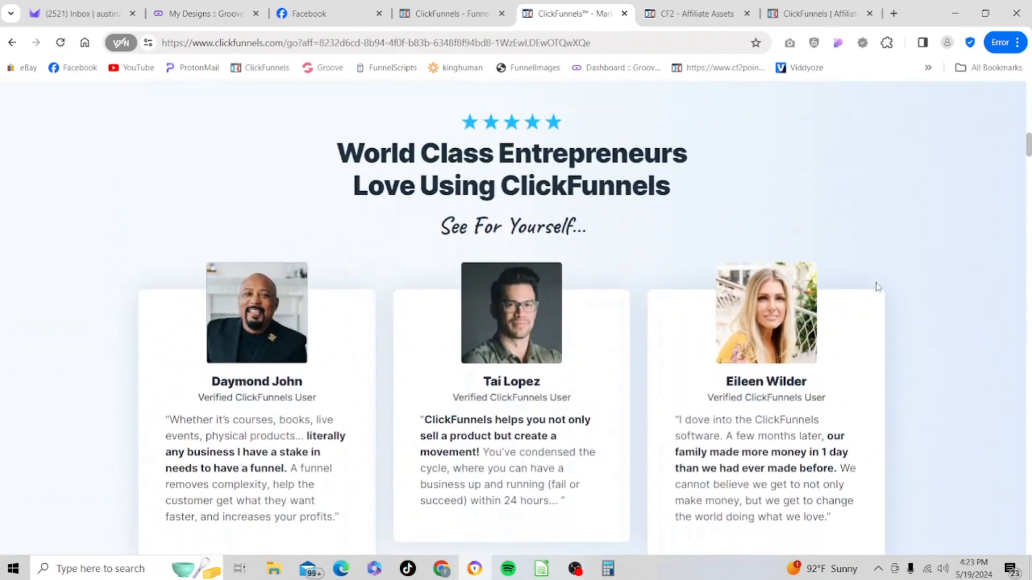
{"action": "scroll", "coordinate": [877, 287], "scroll_direction": "up", "scroll_amount": 10}
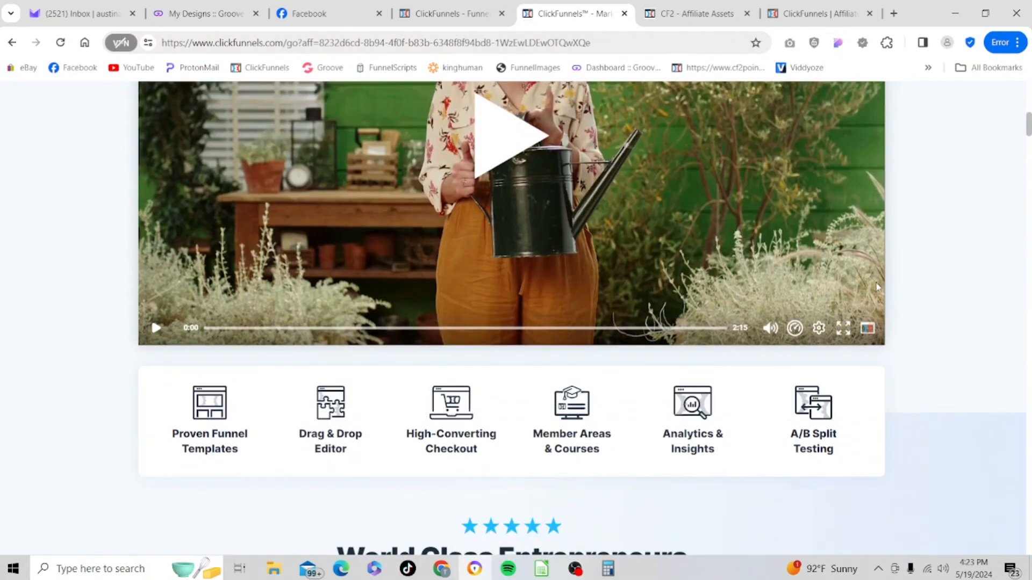
{"action": "scroll", "coordinate": [876, 287], "scroll_direction": "up", "scroll_amount": 7}
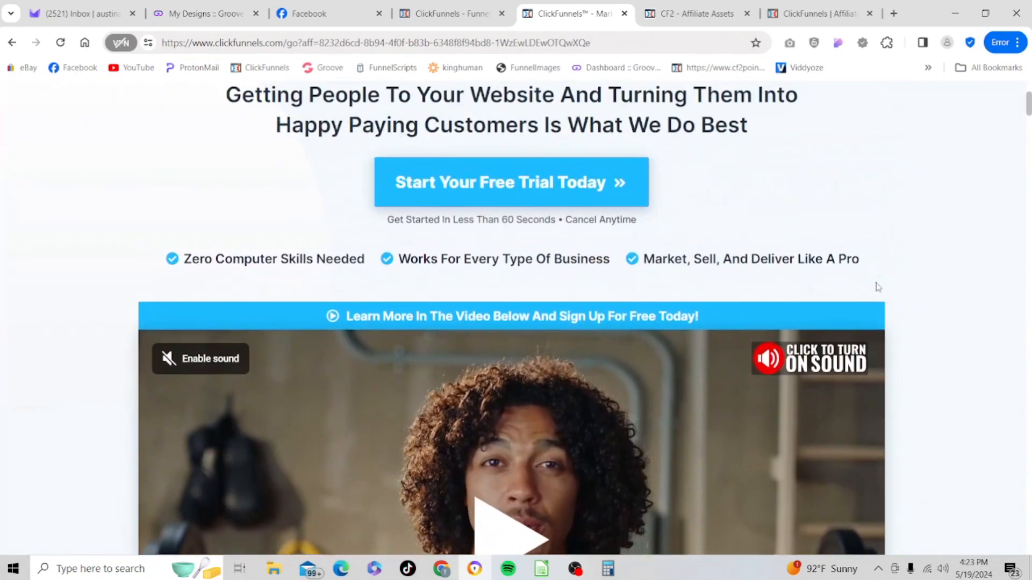
{"action": "scroll", "coordinate": [877, 287], "scroll_direction": "up", "scroll_amount": 2}
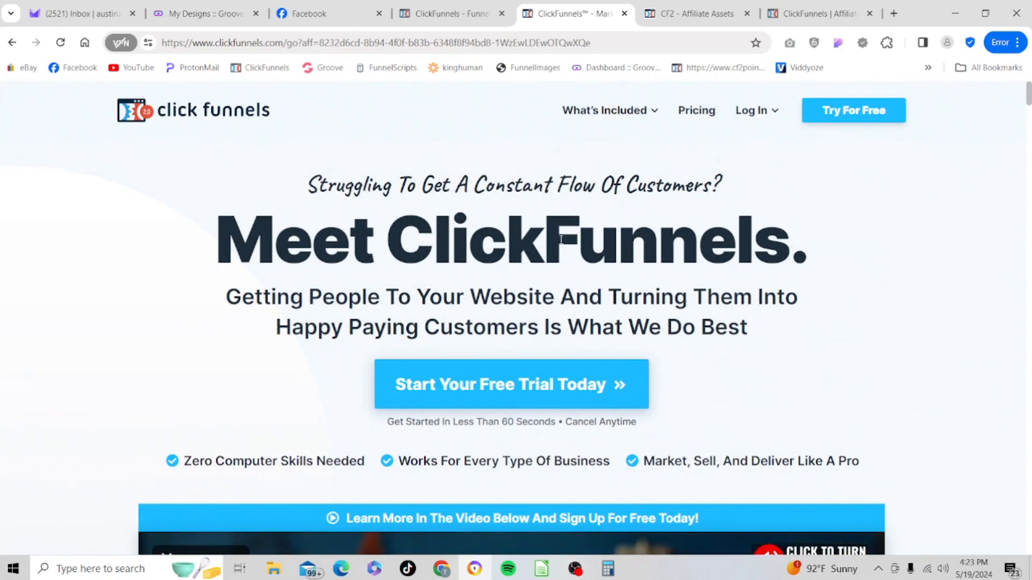
{"action": "left_click", "coordinate": [624, 13]}
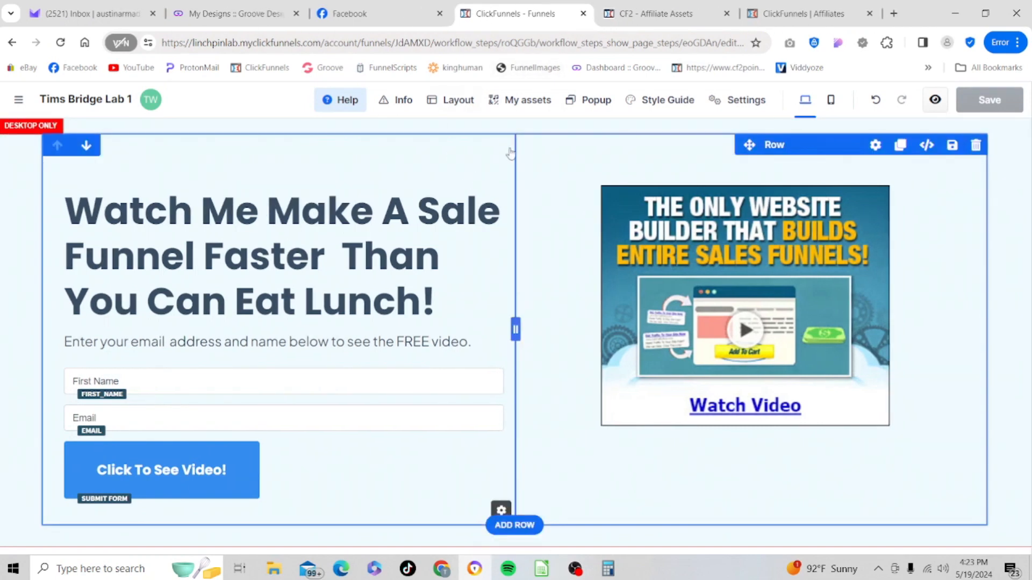
Leave the page editor for the funnels overview and open the customers' Contacts list to check for the test opt-in
{"action": "left_click", "coordinate": [548, 165]}
{"action": "left_click", "coordinate": [156, 166]}
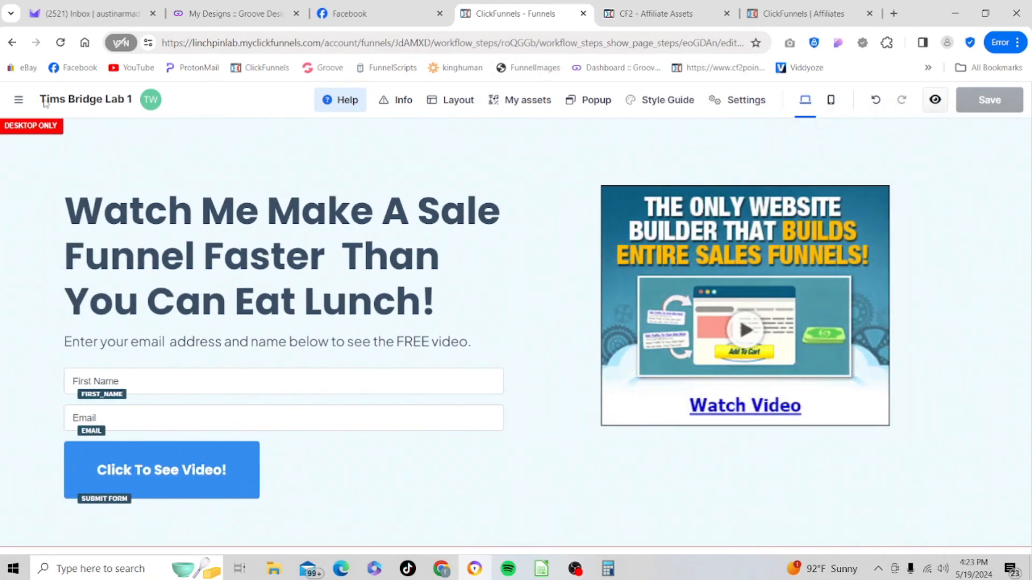
{"action": "left_click", "coordinate": [18, 100]}
{"action": "left_click", "coordinate": [17, 103]}
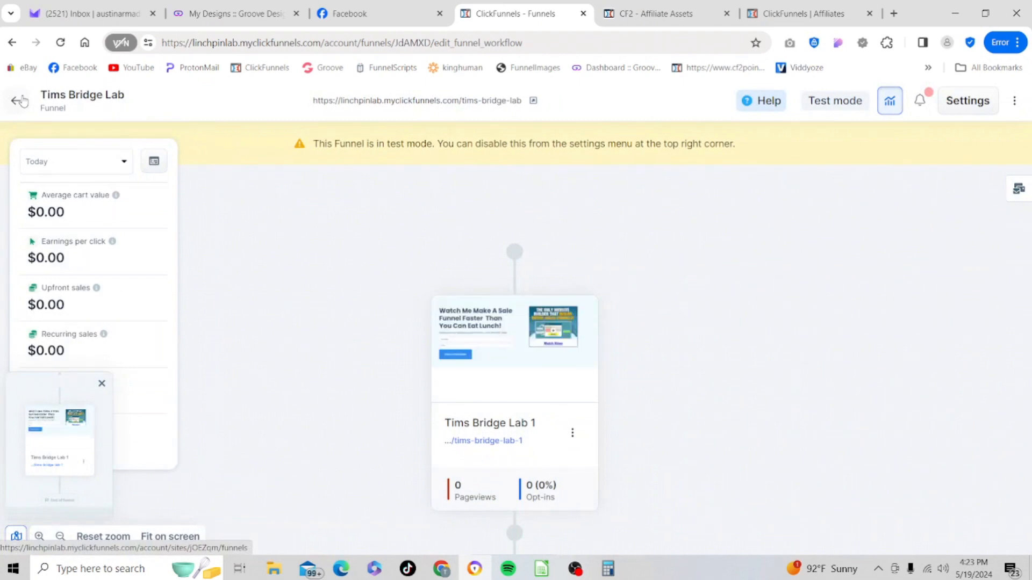
{"action": "left_click", "coordinate": [17, 103]}
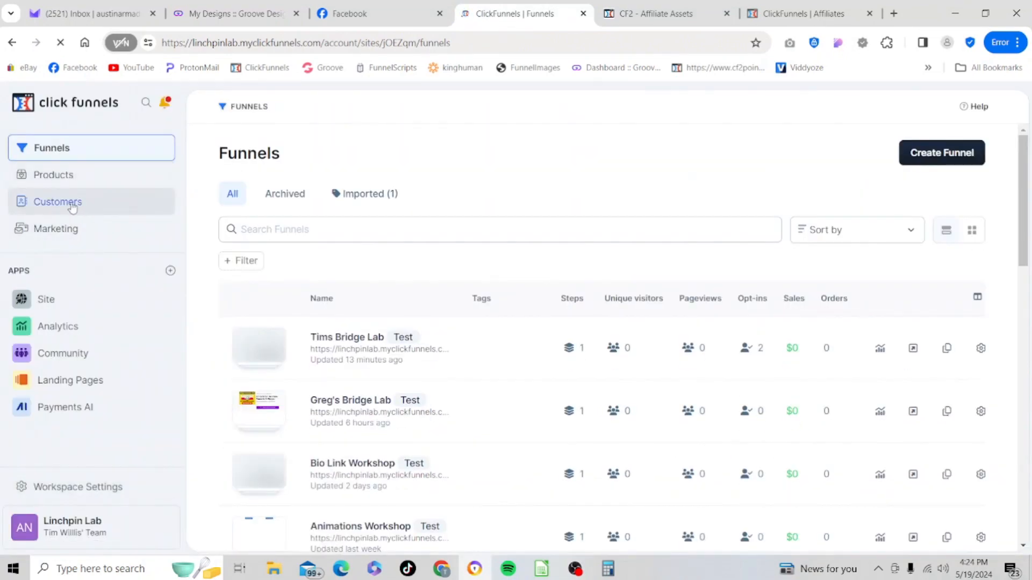
{"action": "left_click", "coordinate": [73, 204]}
{"action": "left_click", "coordinate": [83, 231]}
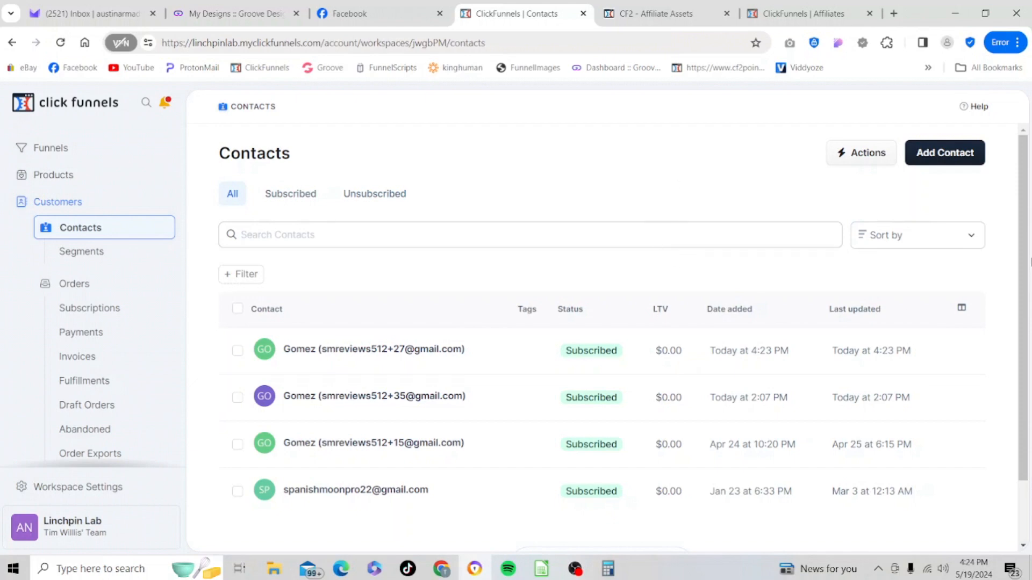
{"action": "left_click_drag", "start_coordinate": [1023, 248], "coordinate": [1029, 175]}
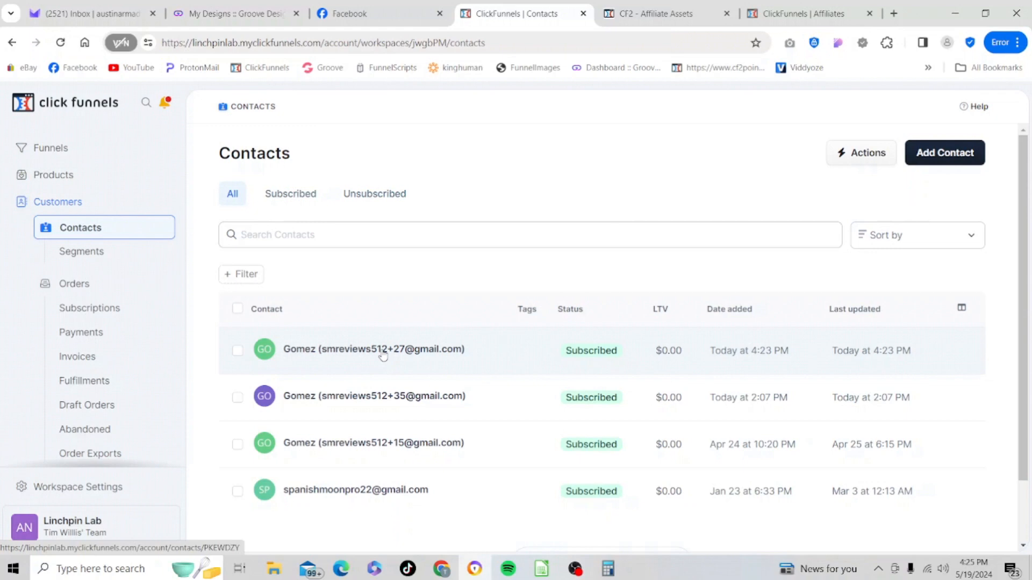
Reopen the Tims Bridge Lab funnel and open its Tims Bridge Lab 1 page for editing with the funnel overview collapsed
{"action": "left_click", "coordinate": [44, 155]}
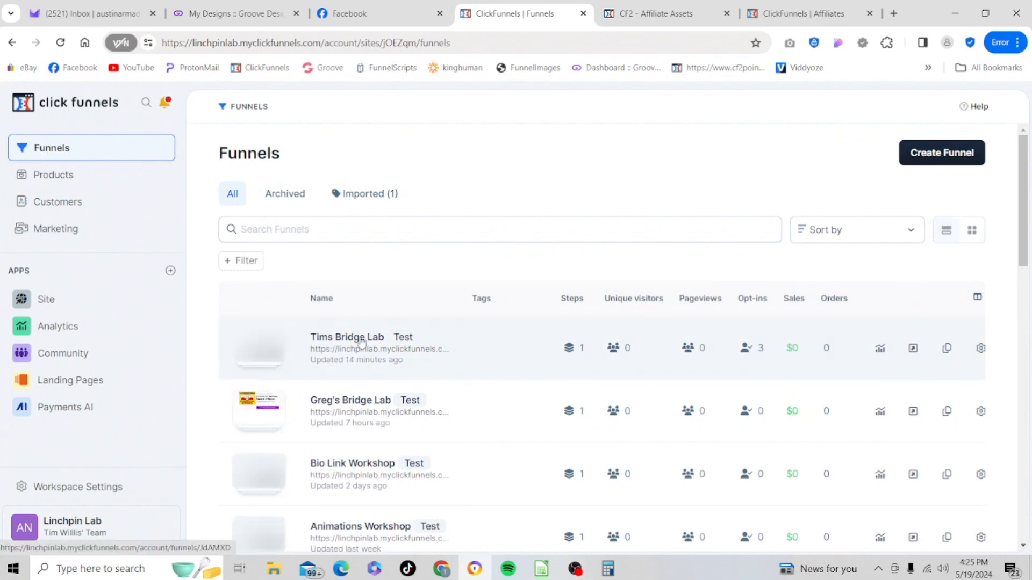
{"action": "left_click", "coordinate": [362, 342]}
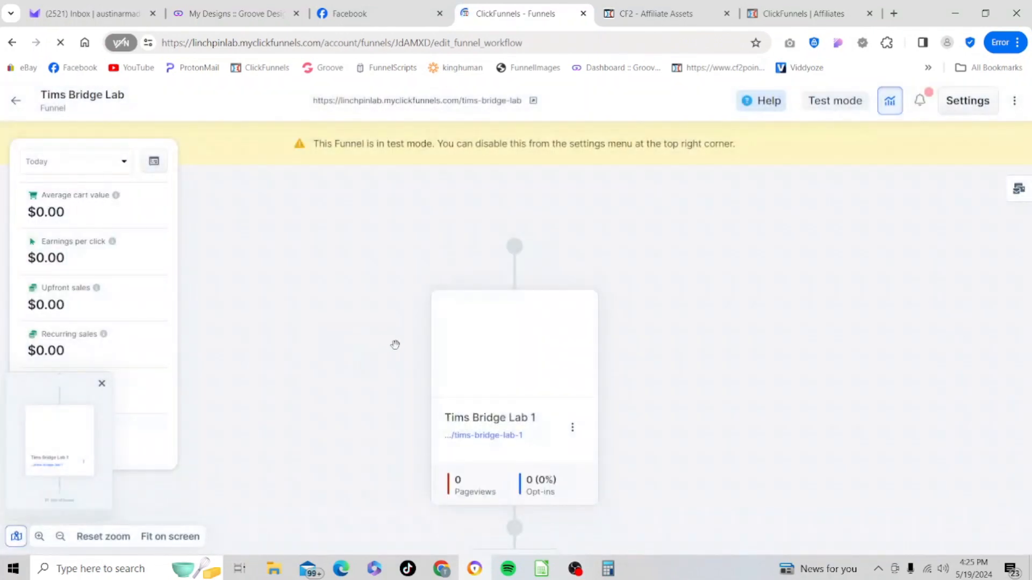
{"action": "mouse_move", "coordinate": [608, 341]}
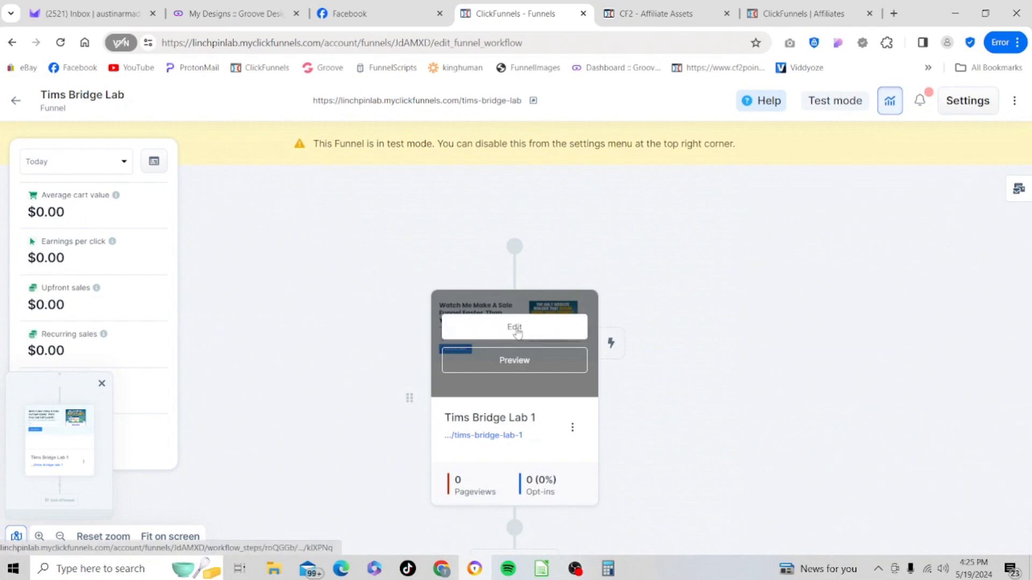
{"action": "left_click", "coordinate": [516, 330]}
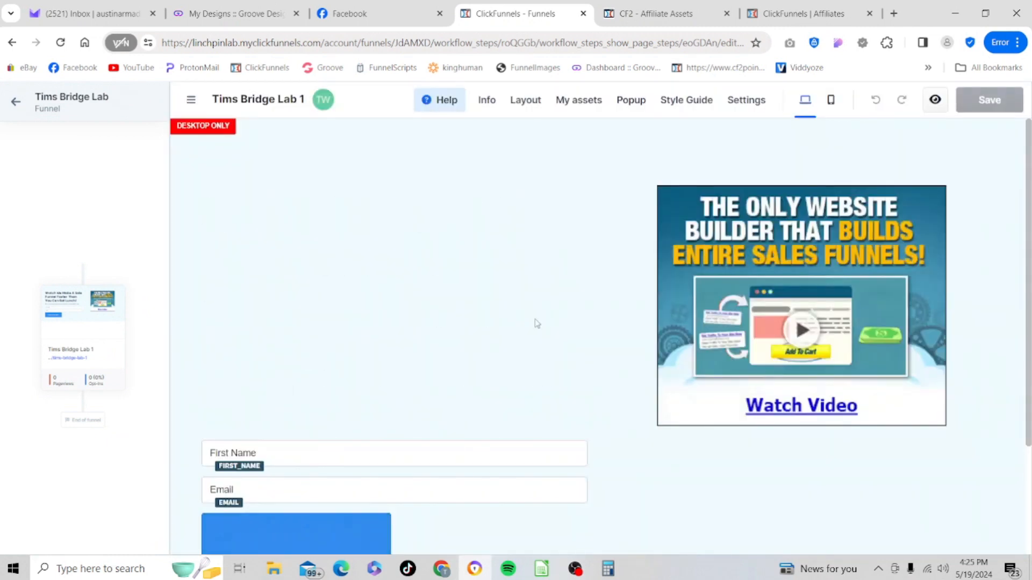
{"action": "left_click", "coordinate": [191, 101]}
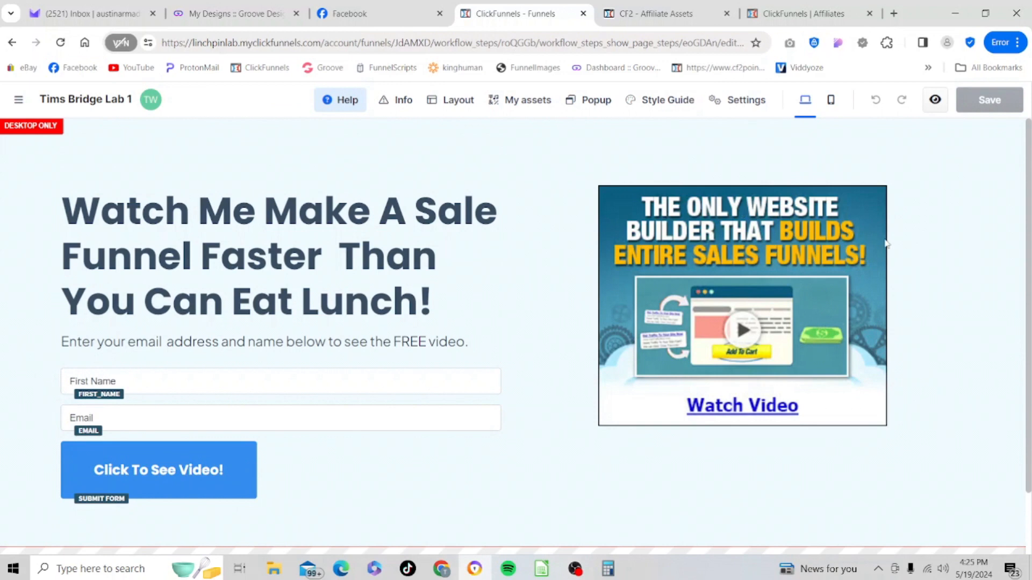
Add a blank section without rows below the opt-in section and save the page
{"action": "scroll", "coordinate": [886, 254], "scroll_direction": "down", "scroll_amount": 1}
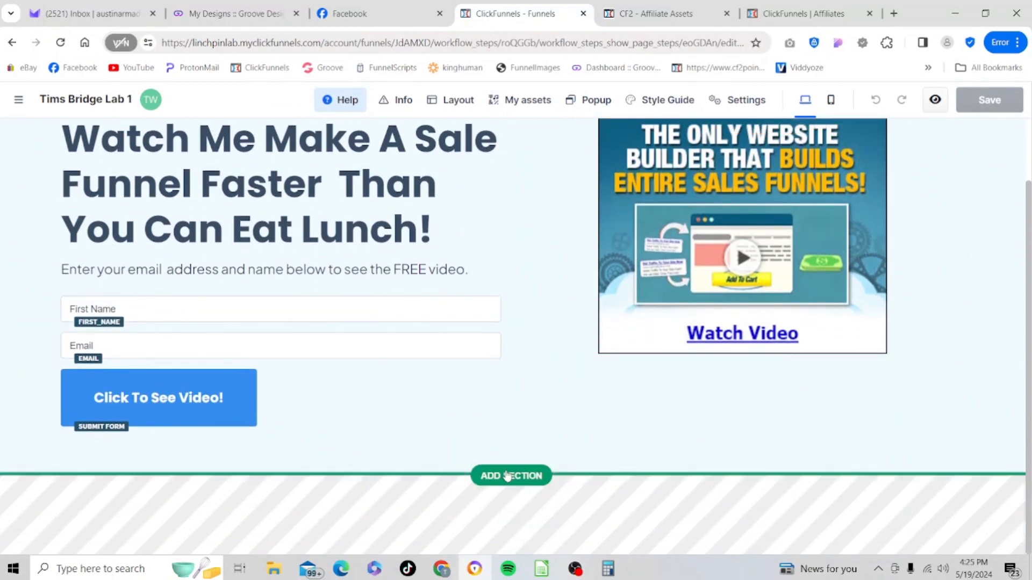
{"action": "left_click", "coordinate": [508, 476]}
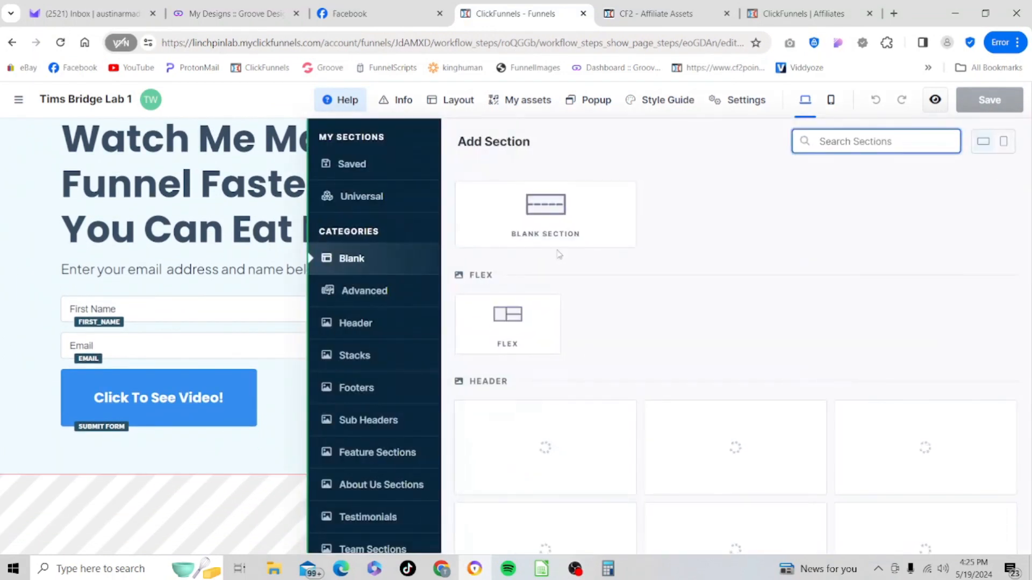
{"action": "left_click", "coordinate": [557, 218]}
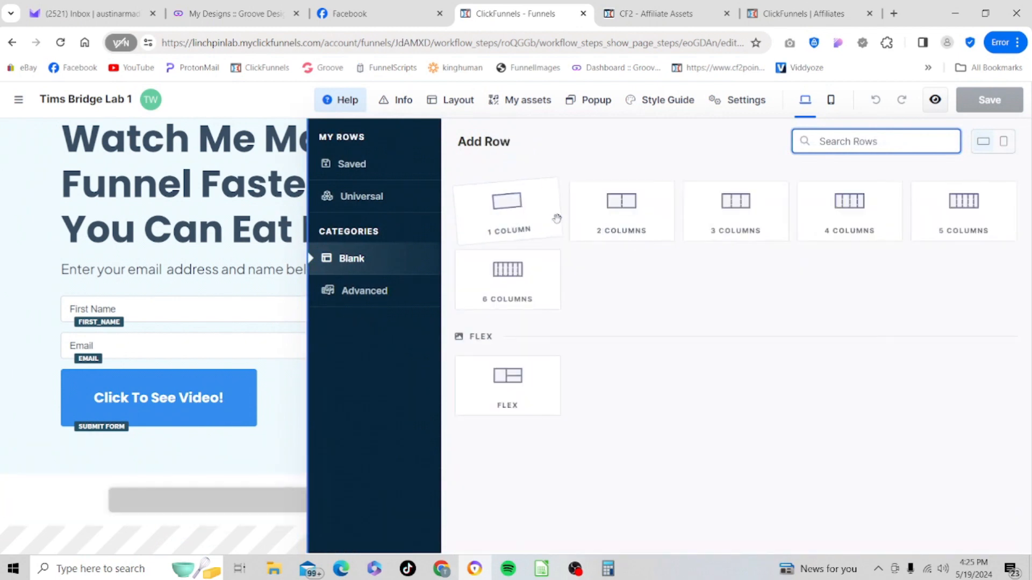
{"action": "left_click", "coordinate": [265, 461]}
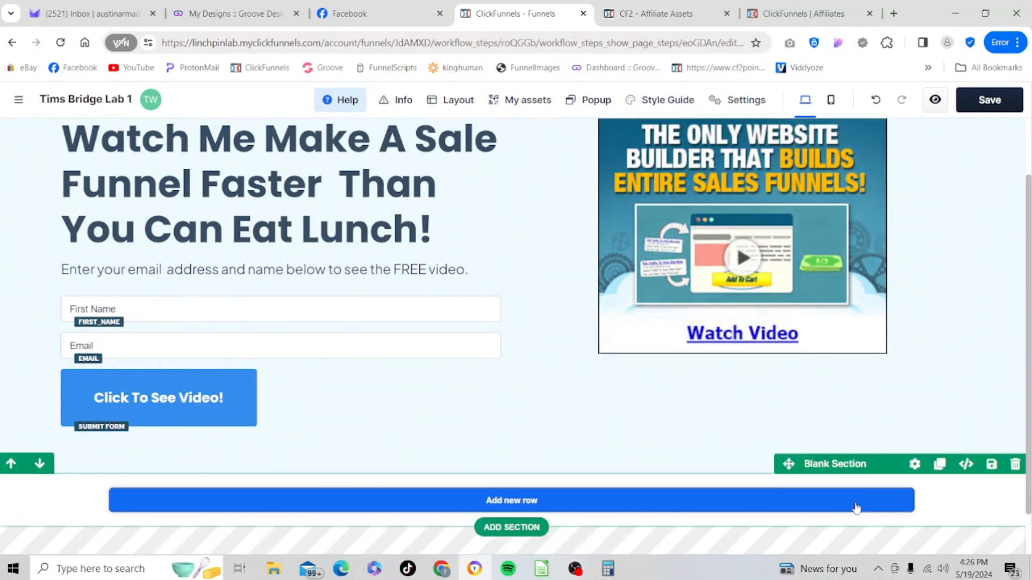
{"action": "left_click", "coordinate": [988, 105]}
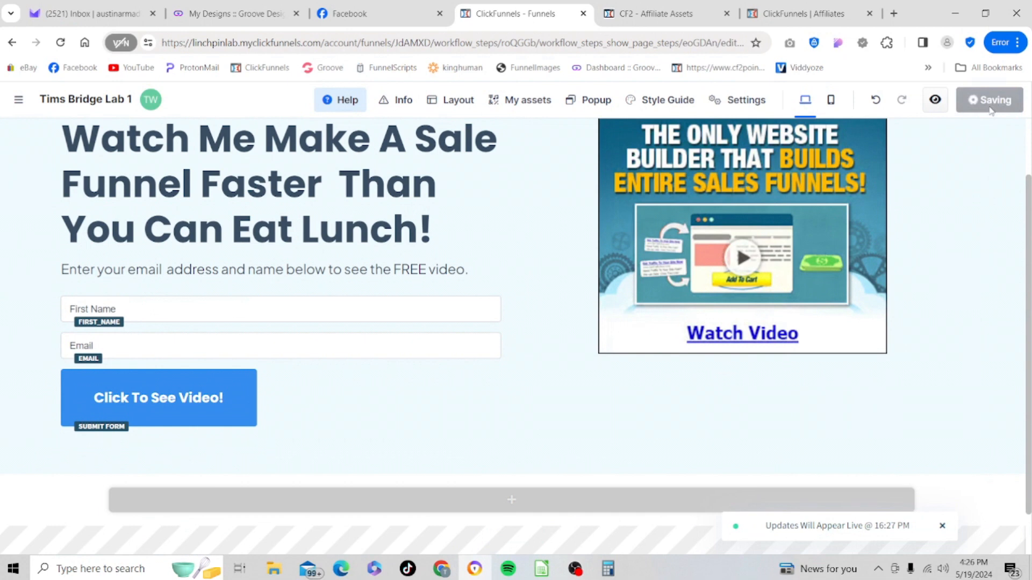